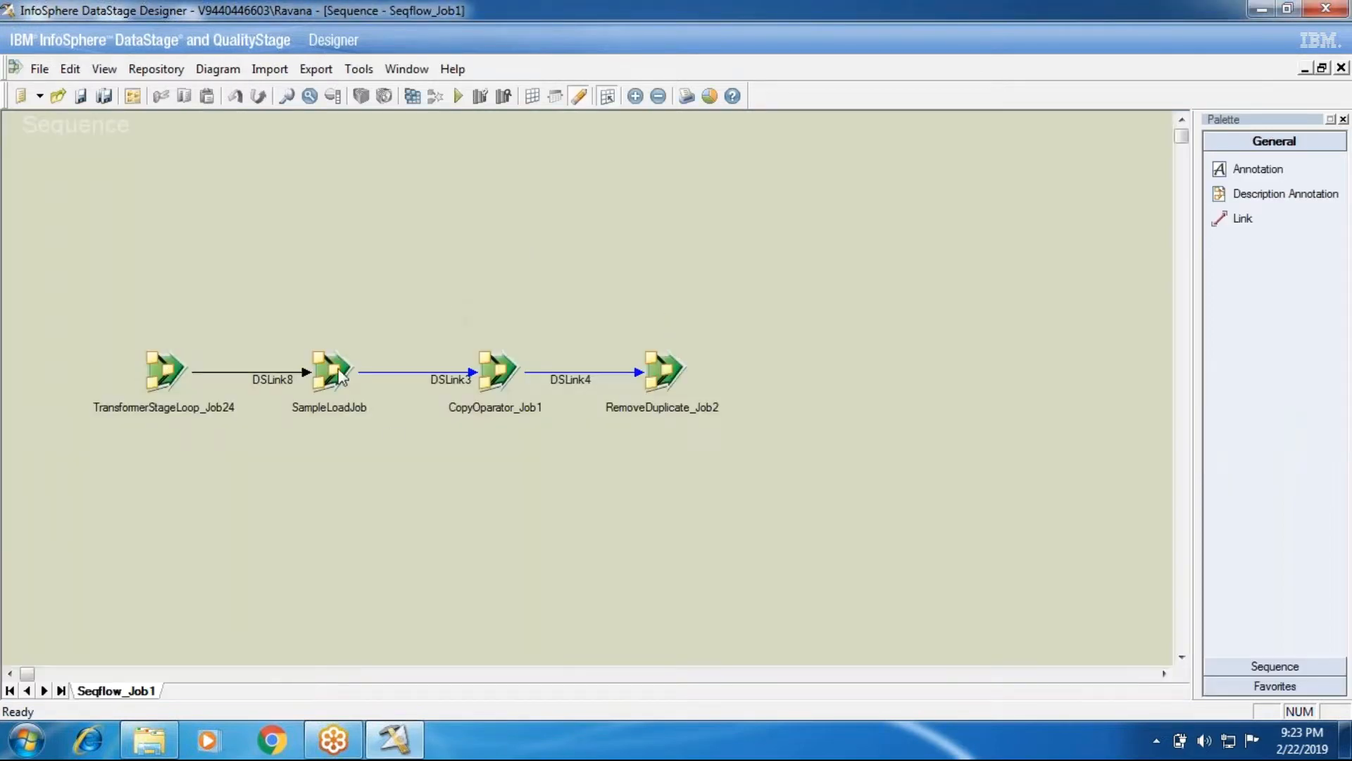
Review the RemoveDuplicate_Job2 activity's properties and close them with OK
double_click(649, 375)
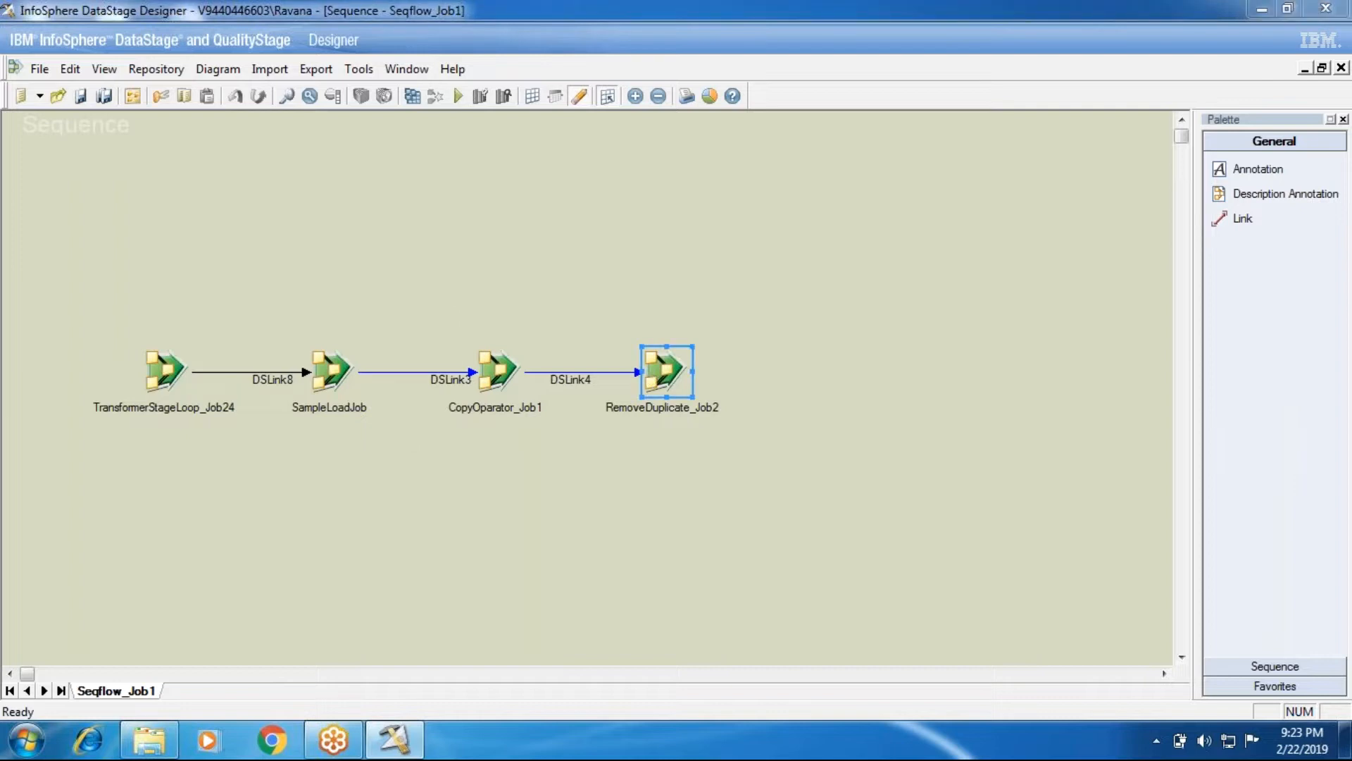
key(Escape)
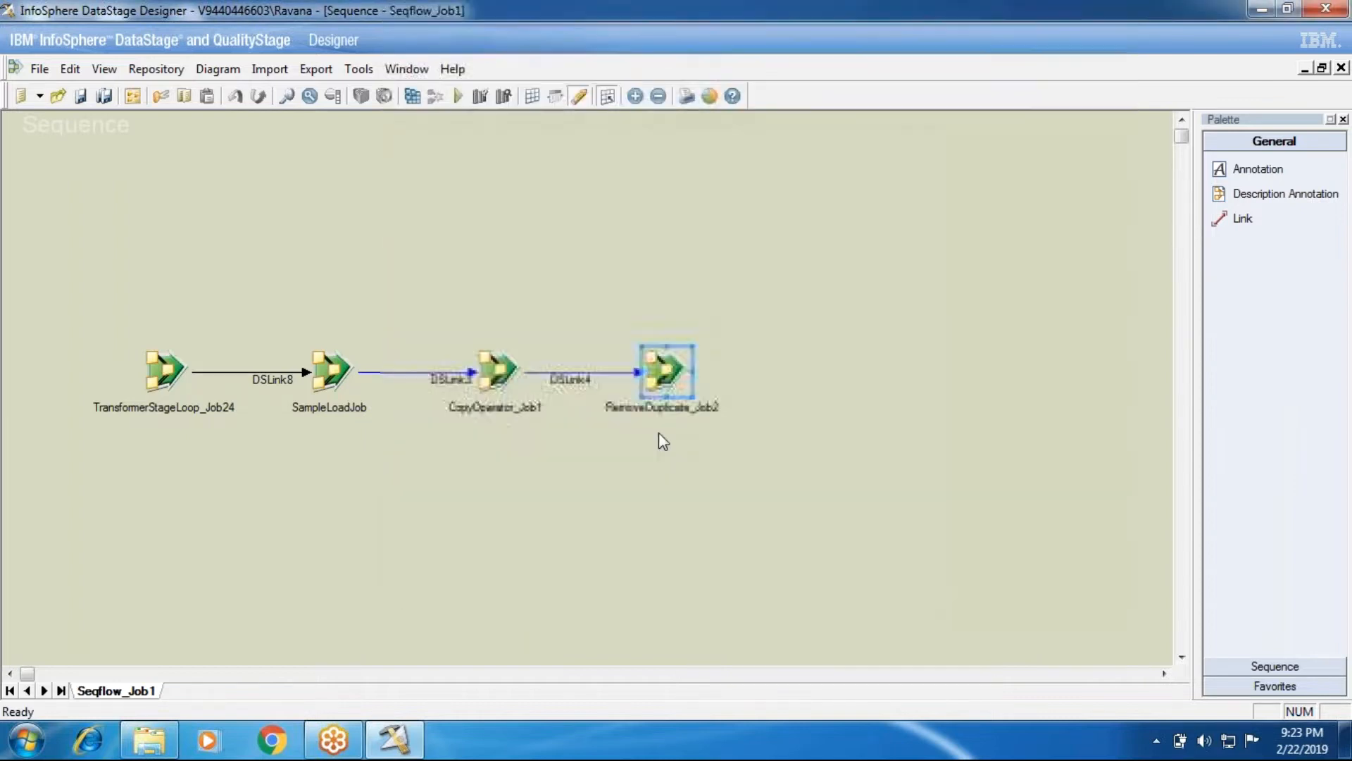
double_click(662, 384)
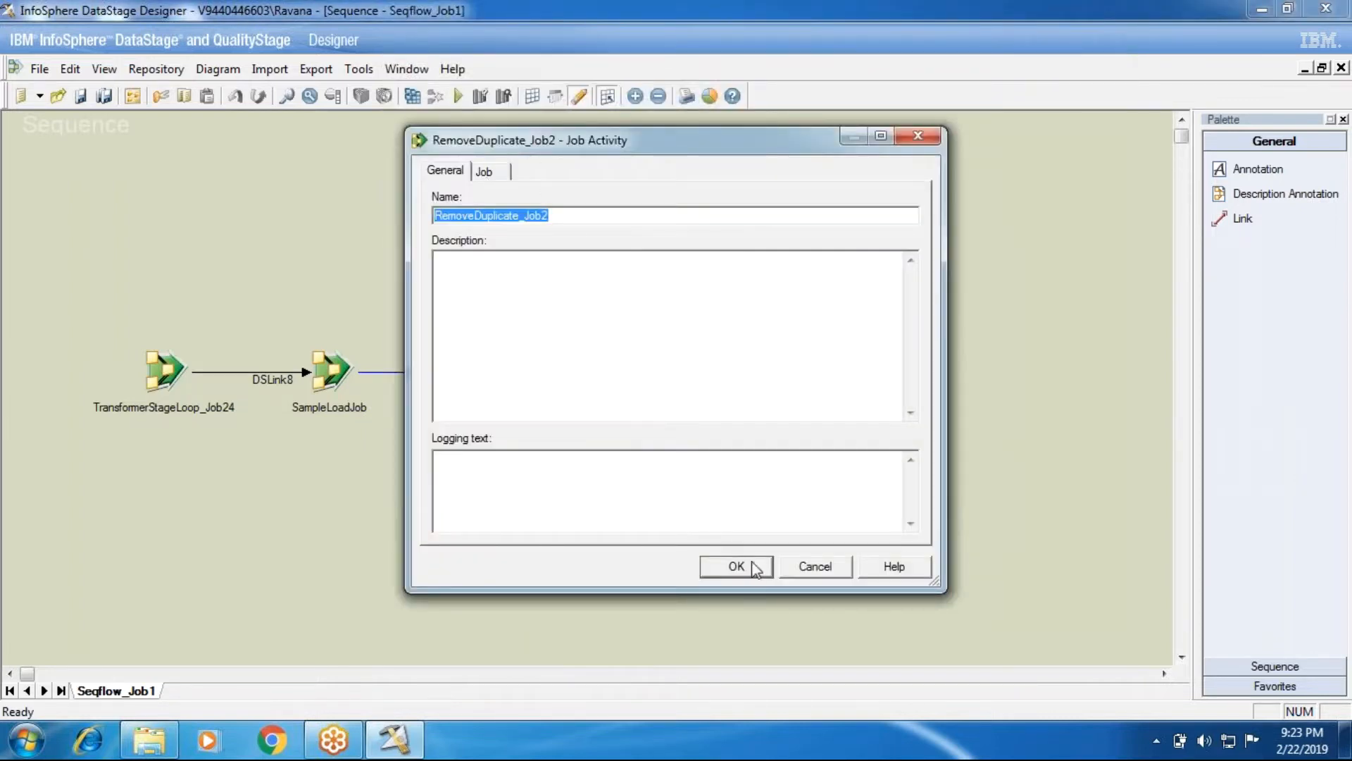
click(748, 563)
Inspect CopyOparator_Job1's output triggers, leaving the expression type unchanged
click(512, 375)
double_click(512, 375)
click(537, 173)
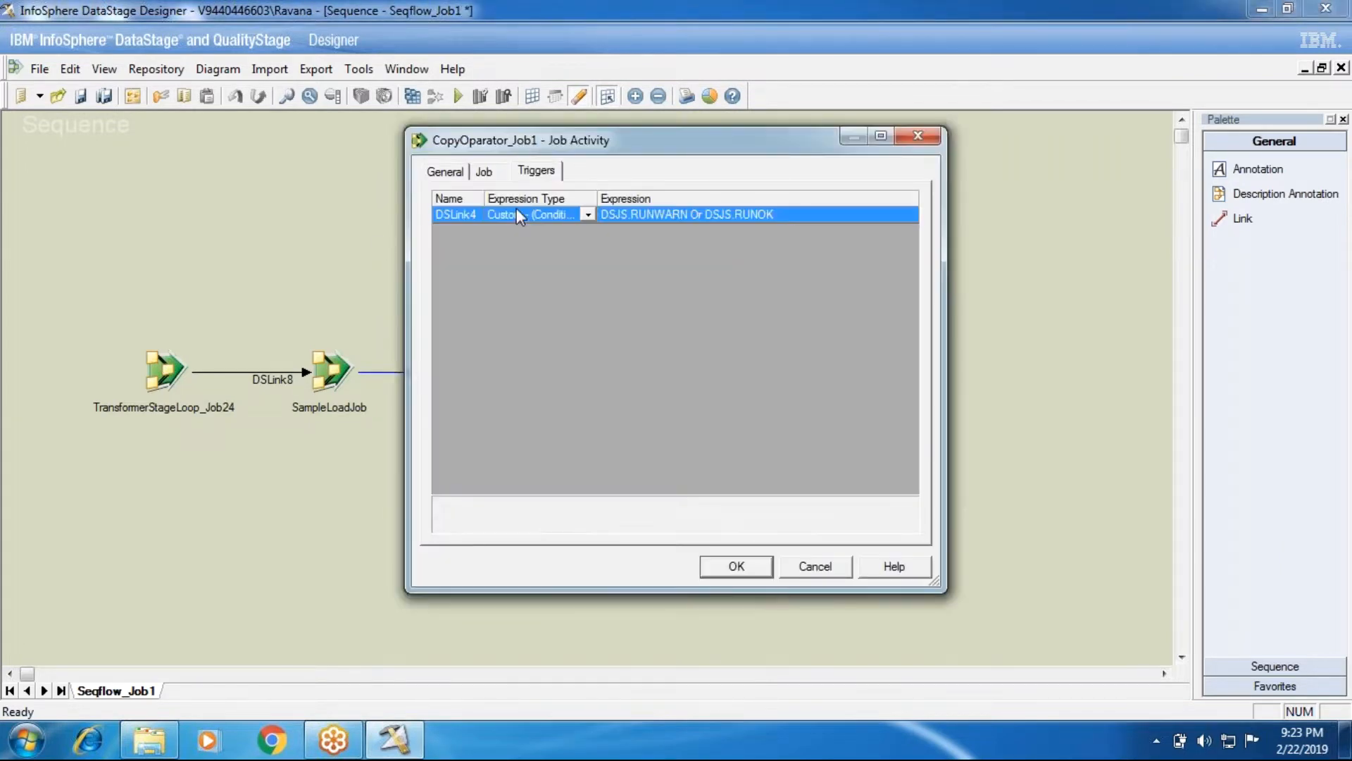
click(588, 216)
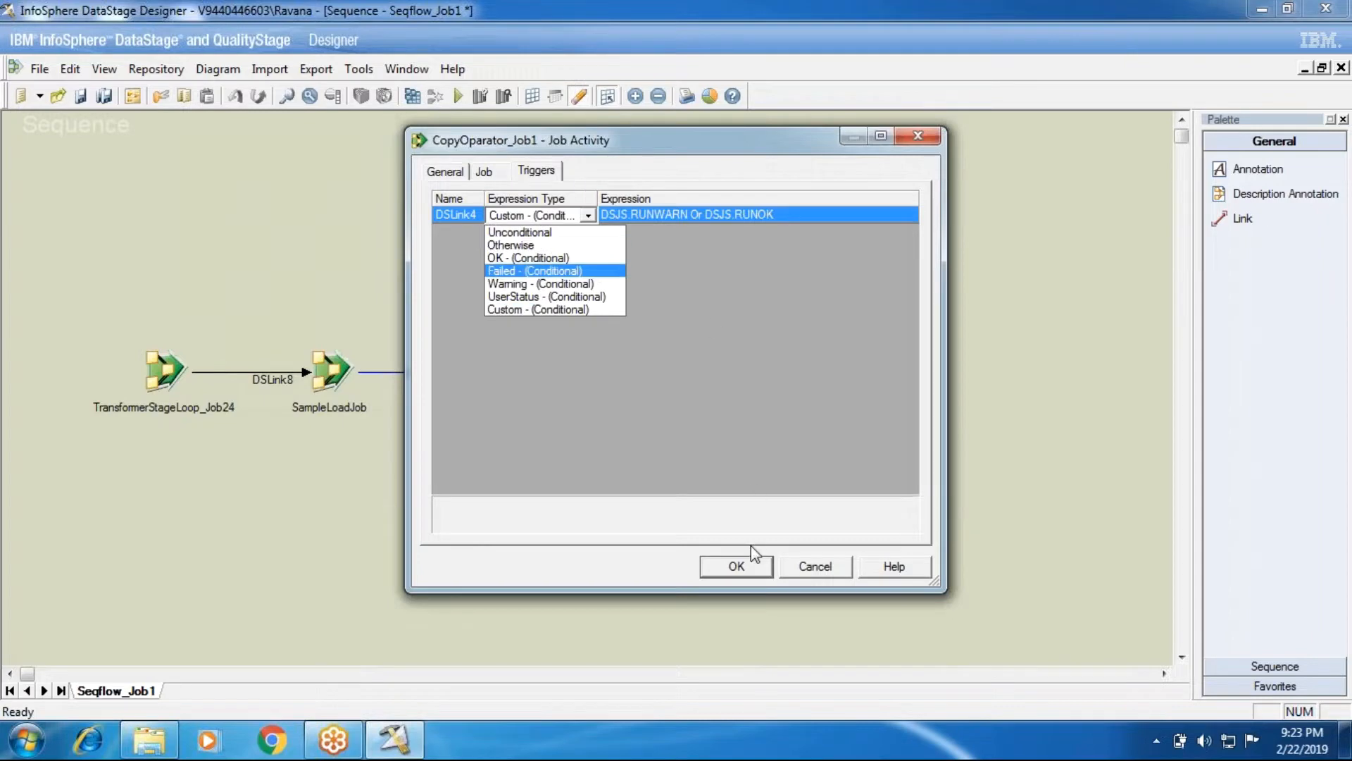
click(733, 563)
click(733, 566)
Review SampleLoadJob's properties, then bring up TransformerStageLoop_Job24's job settings
click(333, 372)
double_click(332, 372)
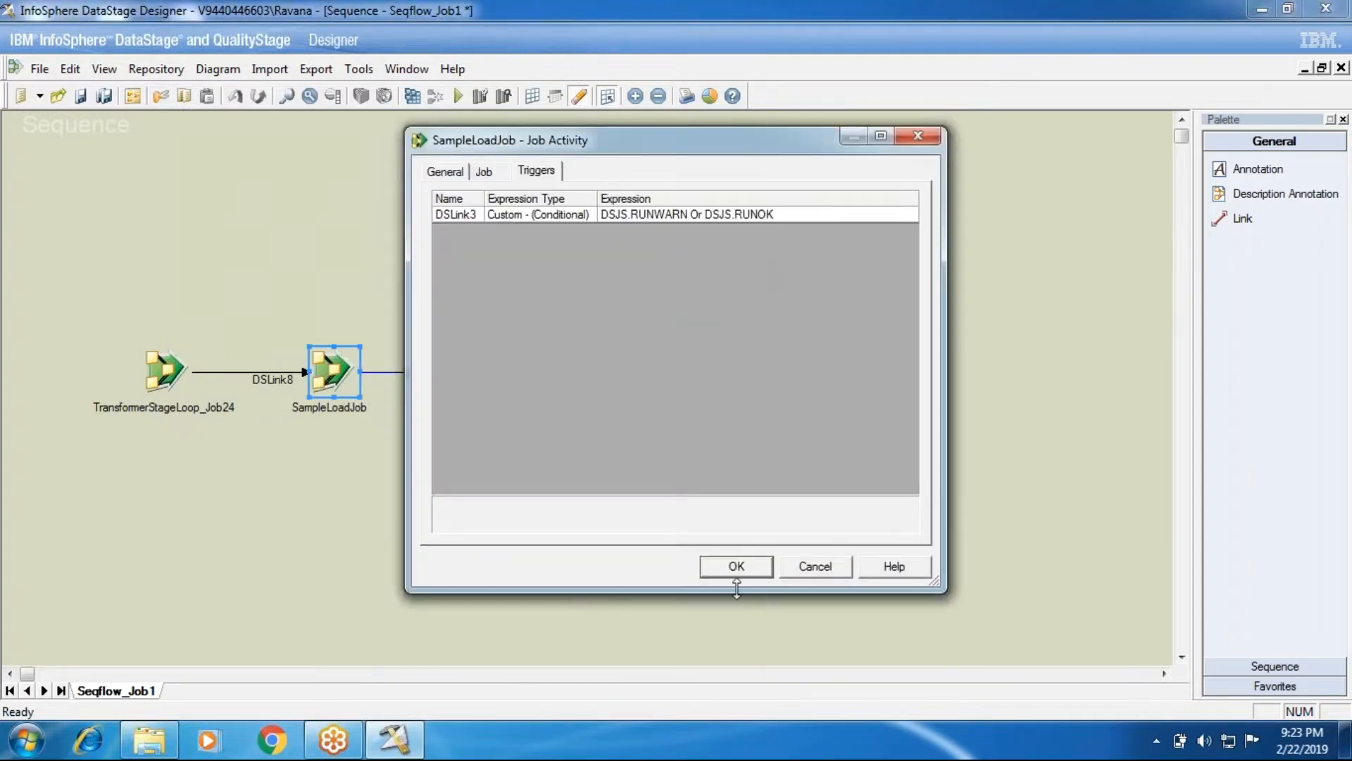
click(736, 567)
click(165, 371)
double_click(165, 372)
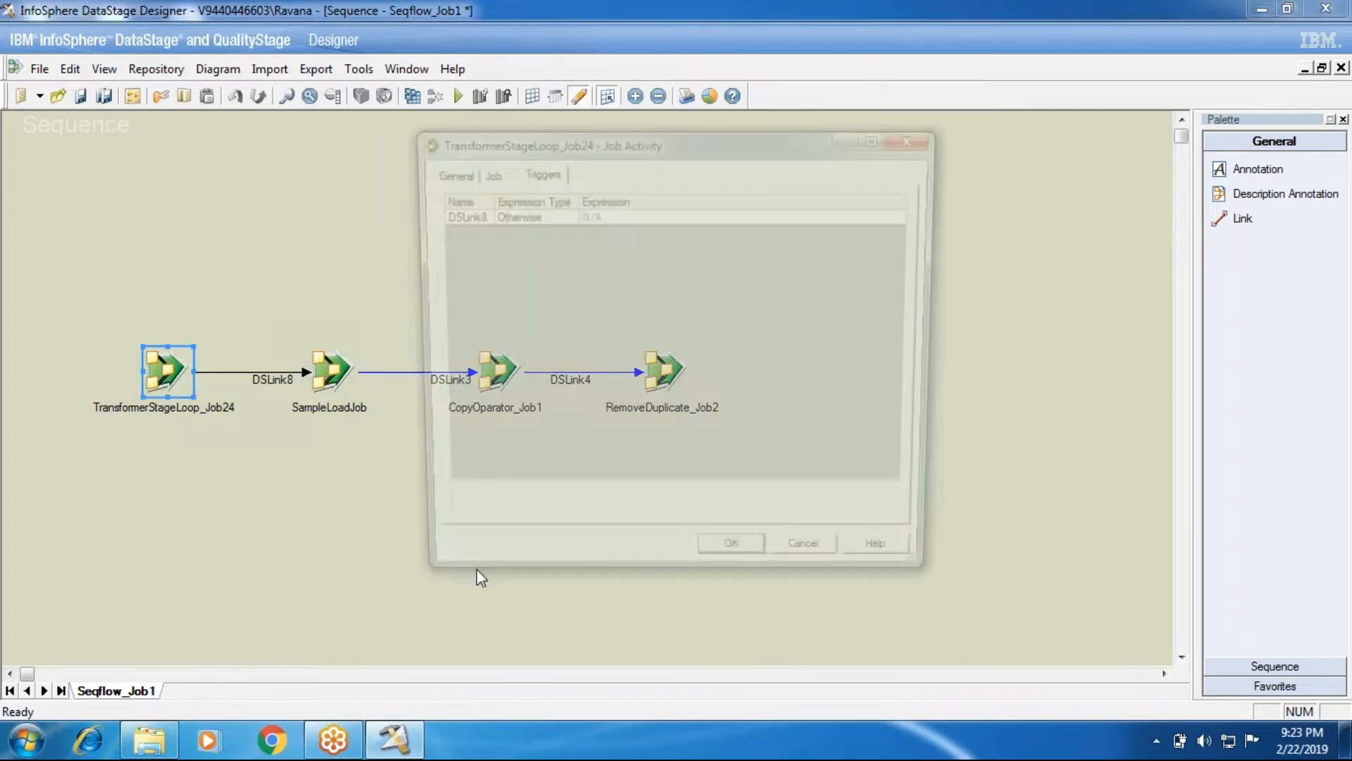
click(484, 173)
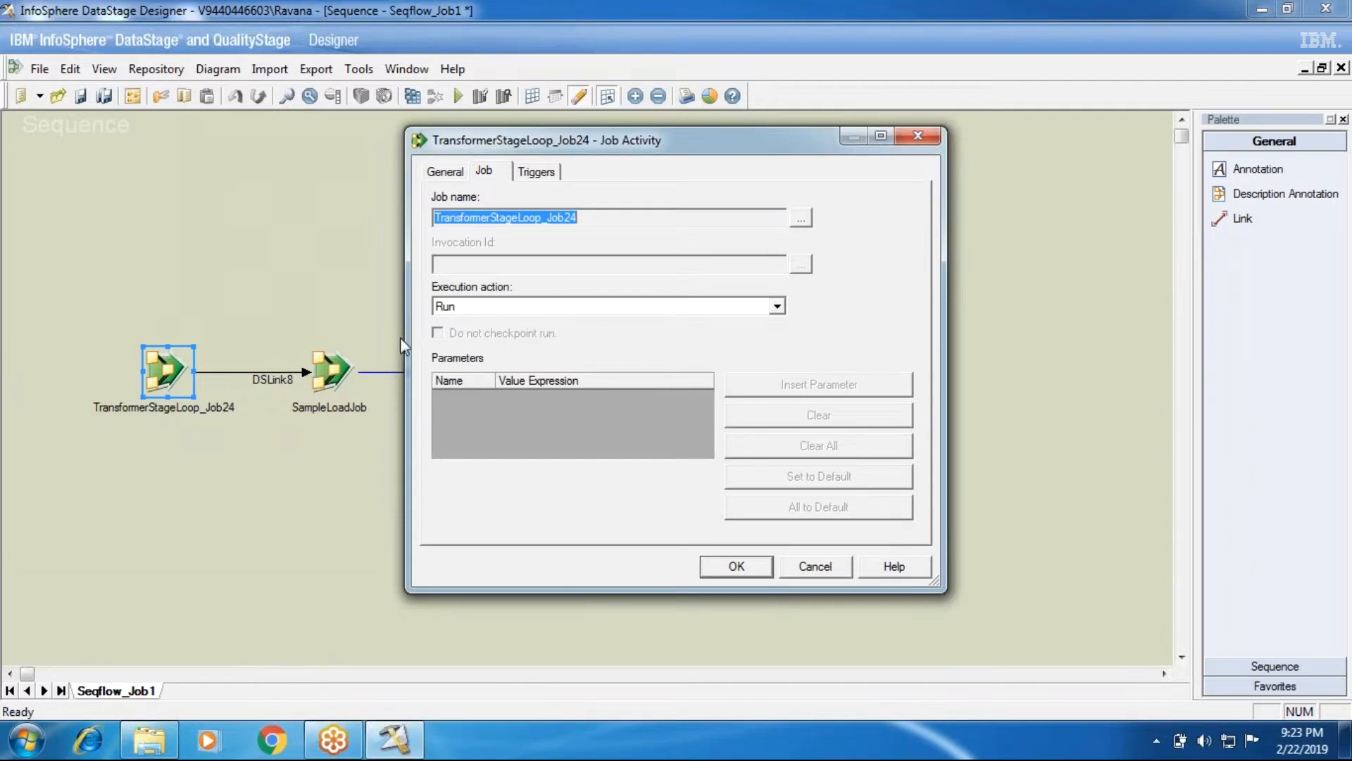
Check TransformerStageLoop_Job24's execution action, keep it as Run, and cancel the dialog
click(484, 306)
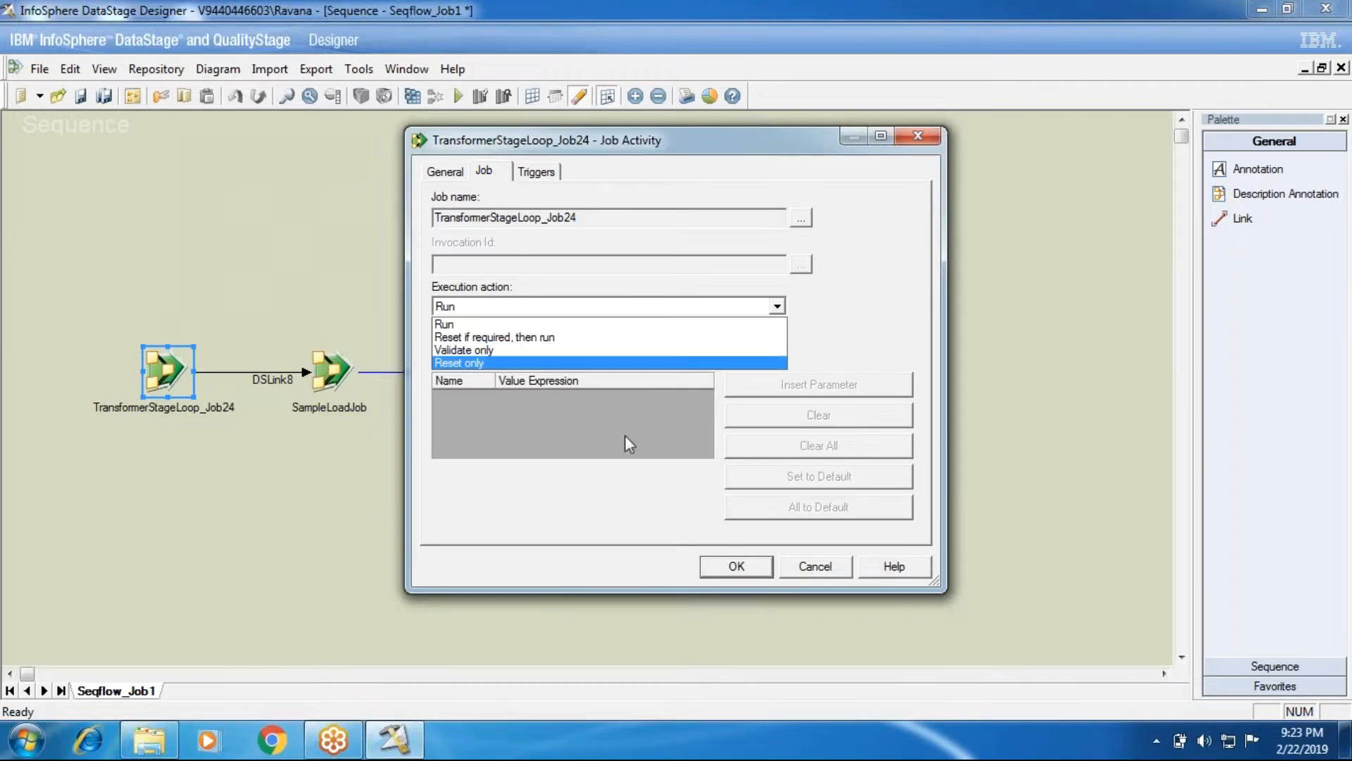
click(816, 571)
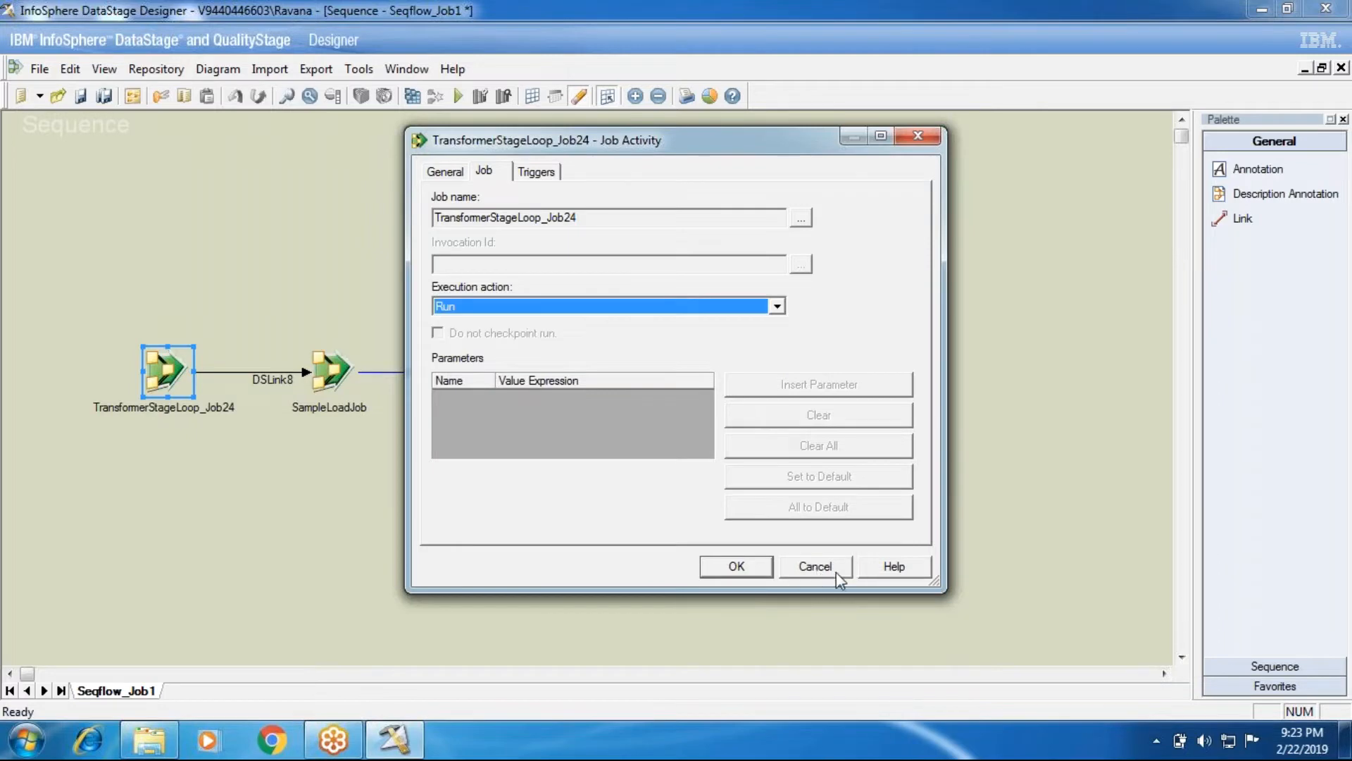
click(834, 572)
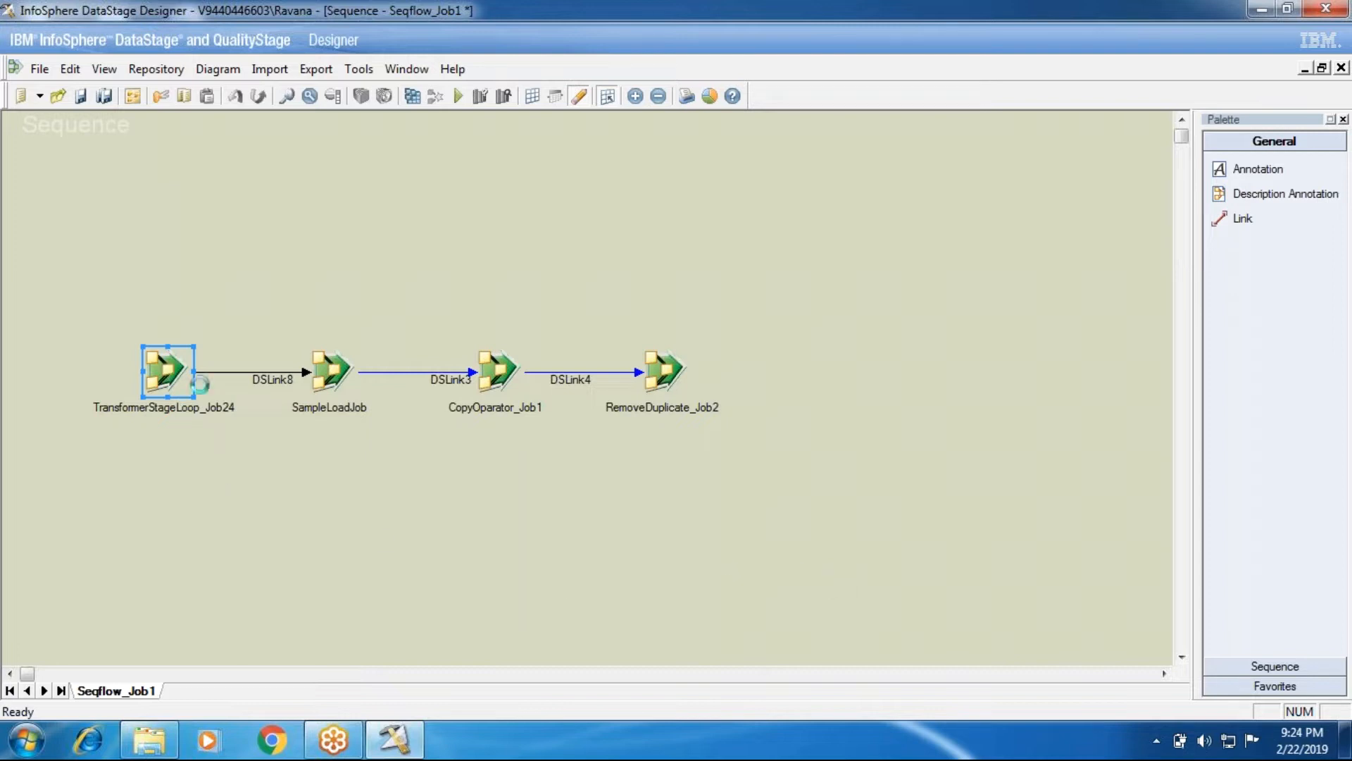
double_click(169, 375)
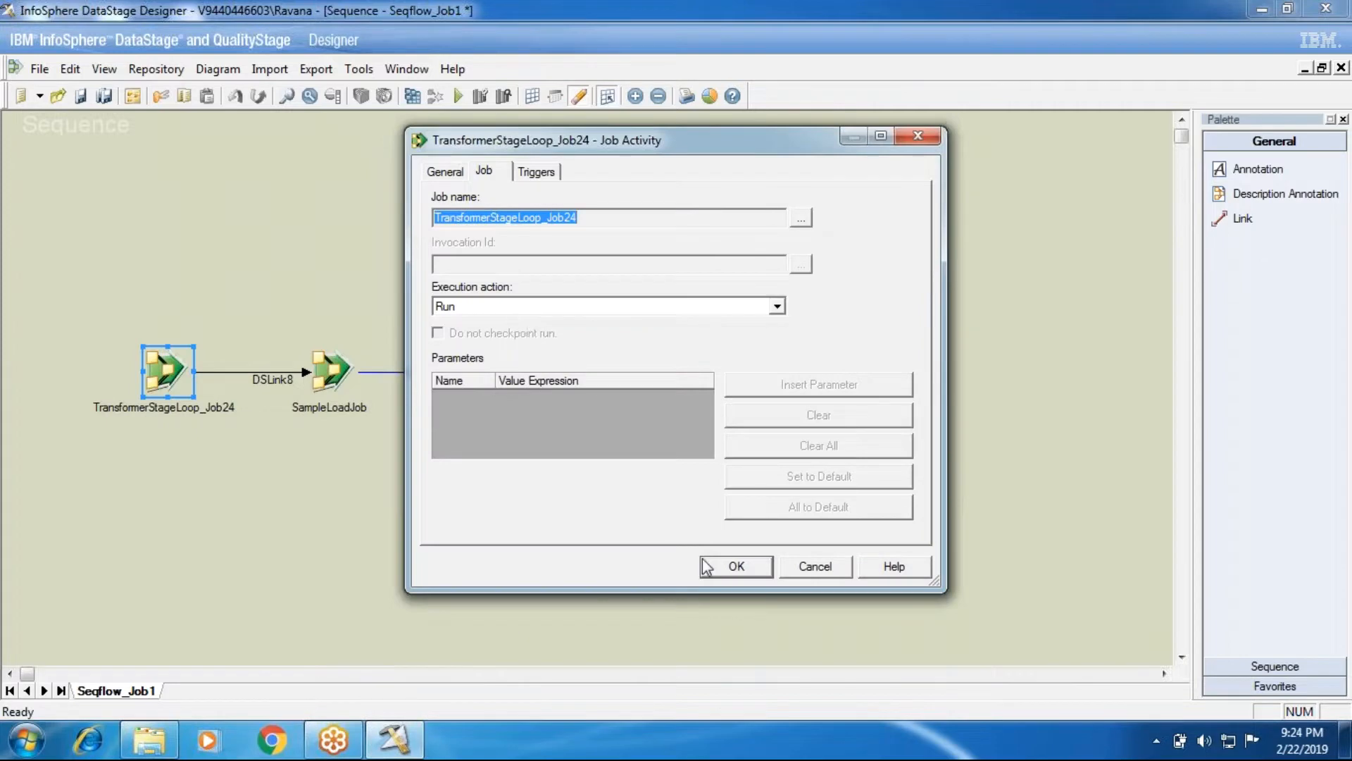
click(568, 309)
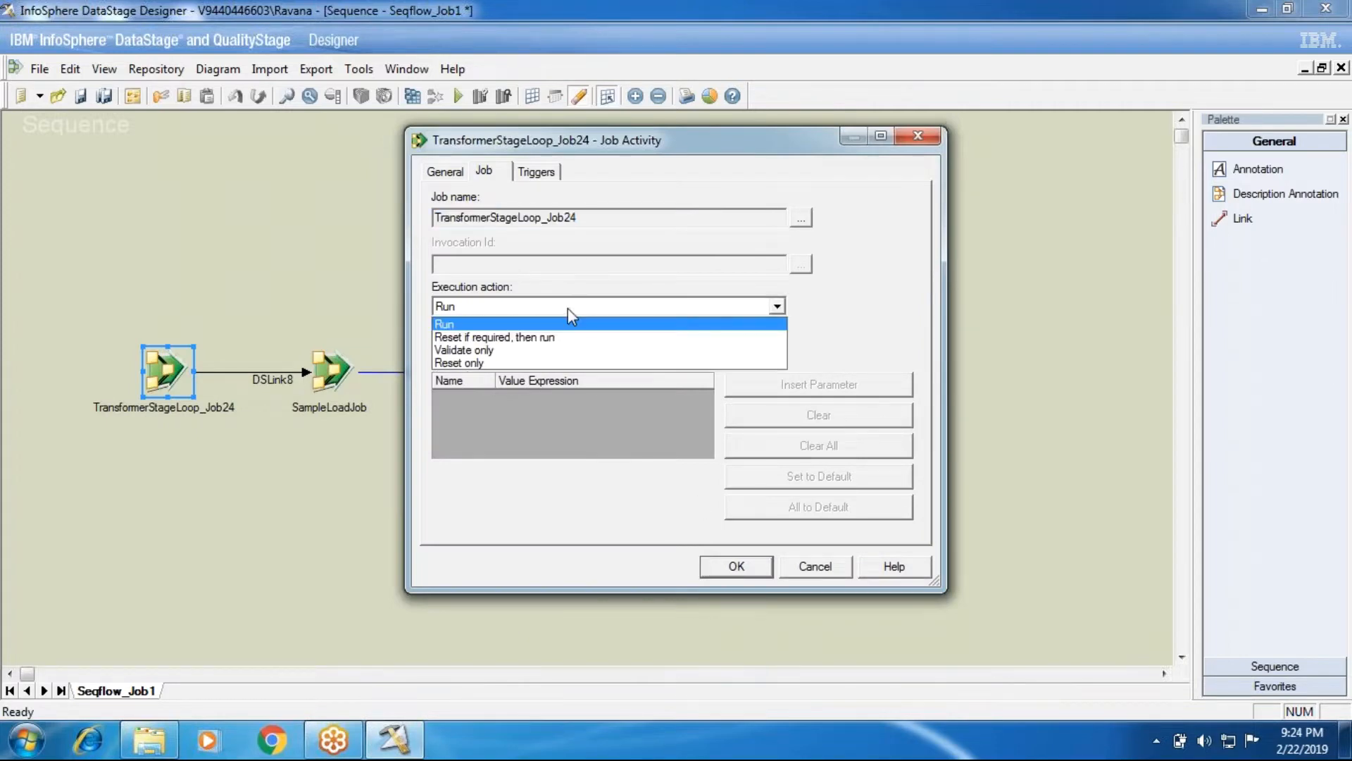
click(721, 574)
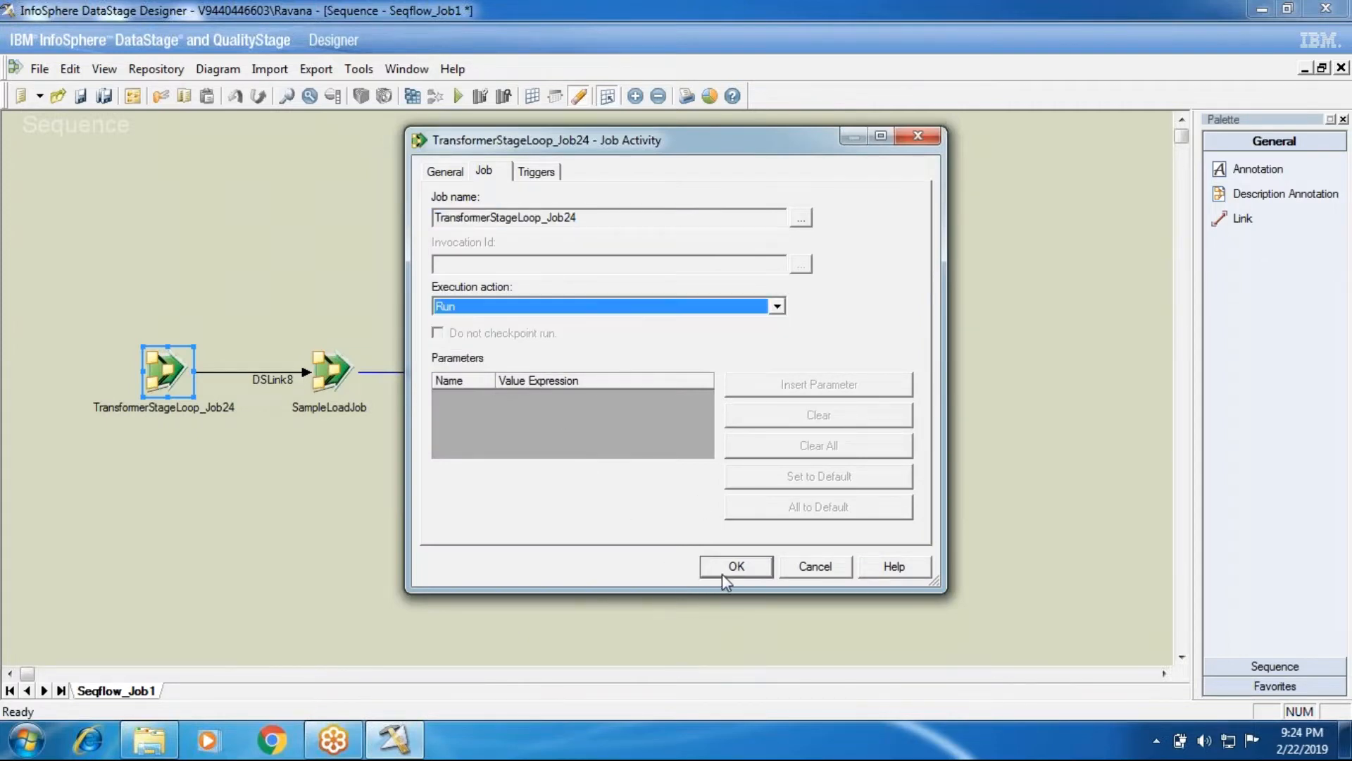
click(721, 573)
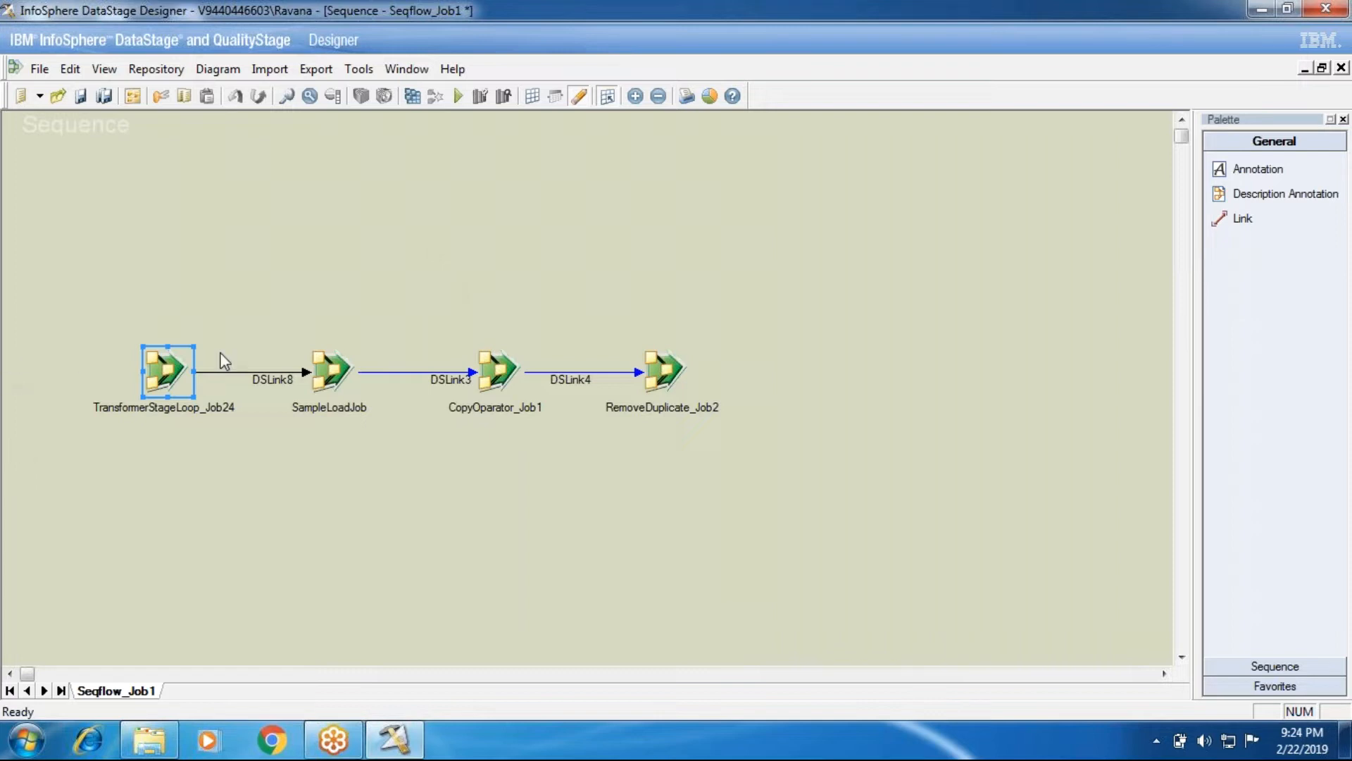
double_click(163, 366)
click(468, 306)
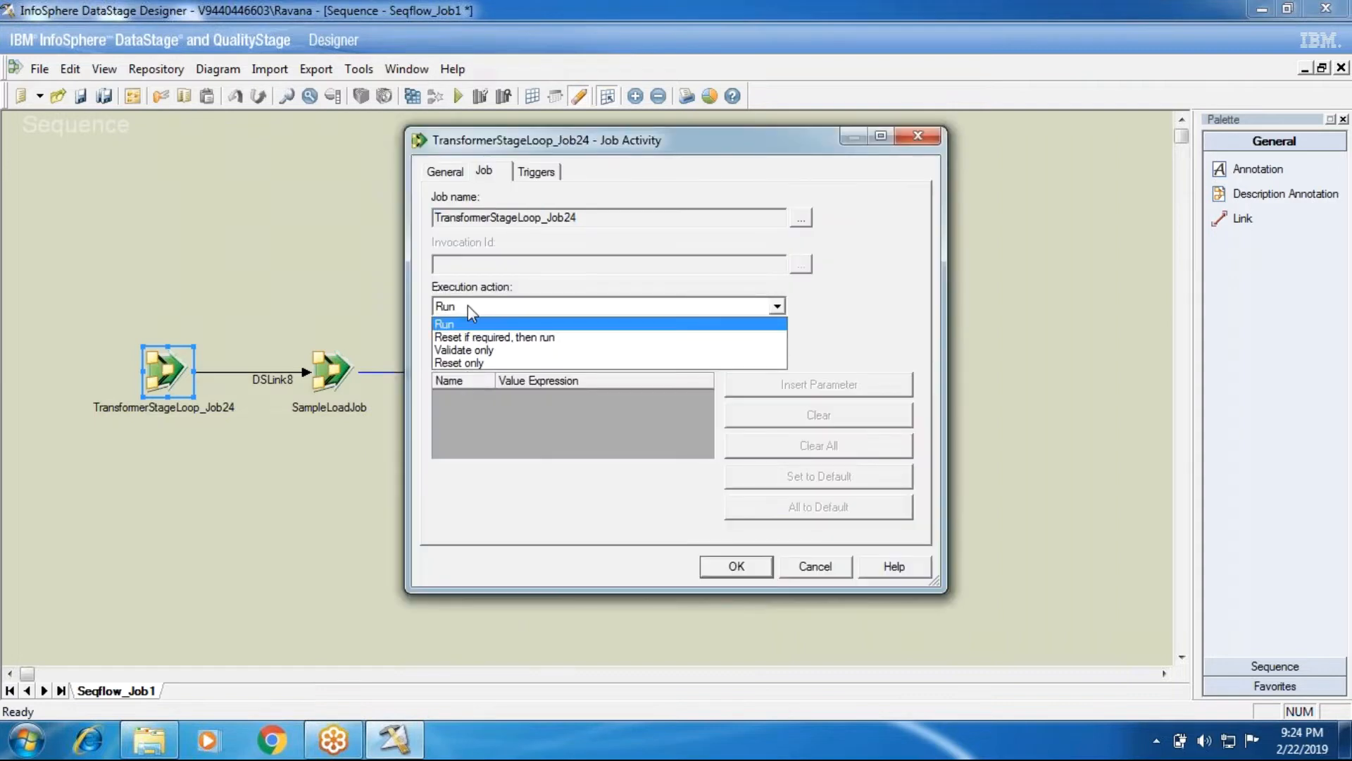
click(796, 575)
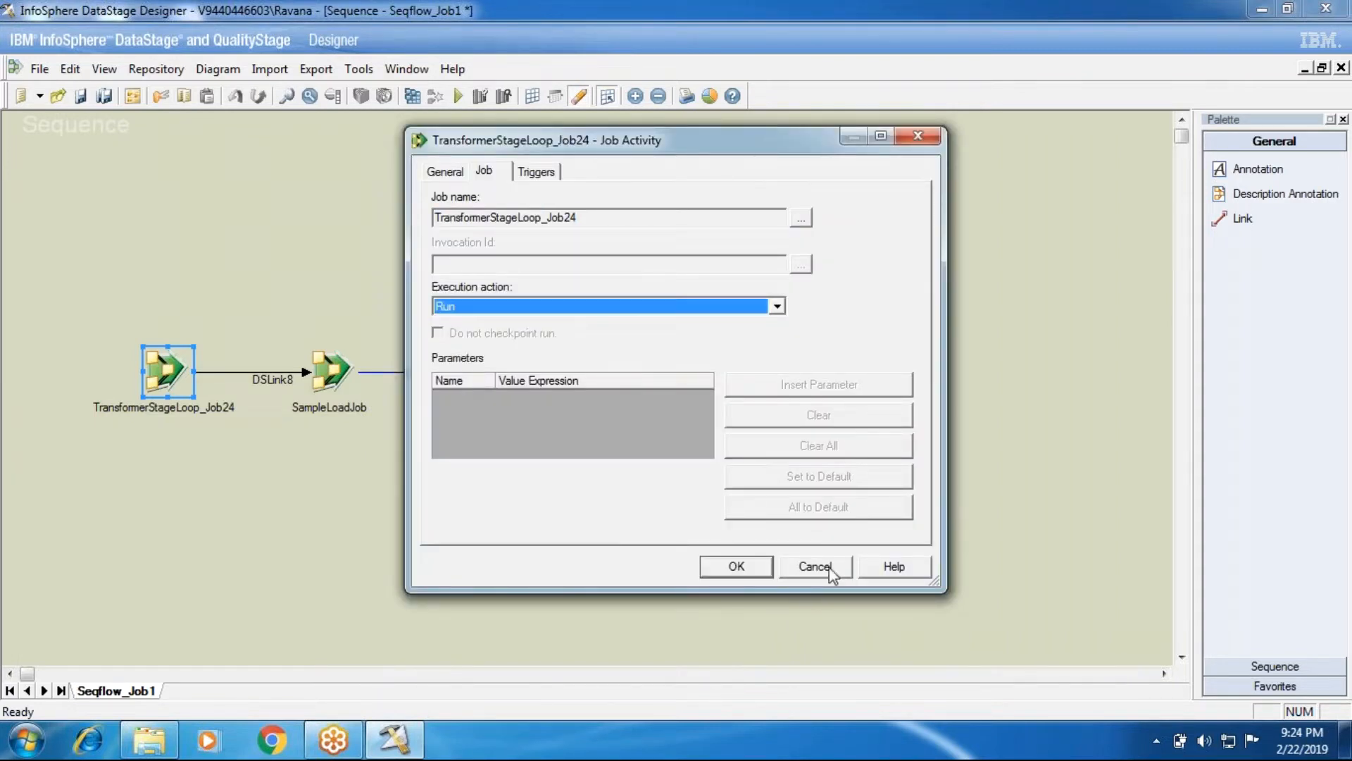
click(815, 567)
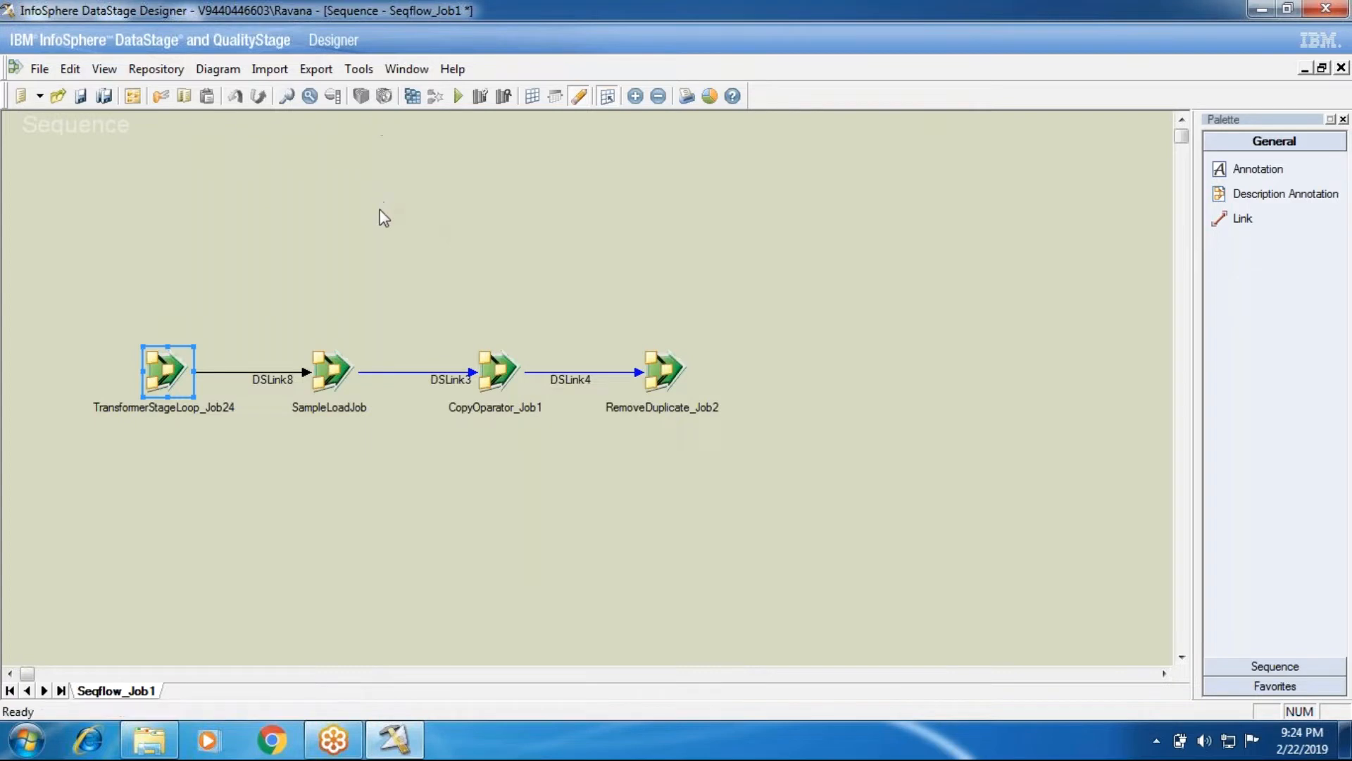
Save and compile Seqflow_Job1, then close the compilation report
click(413, 96)
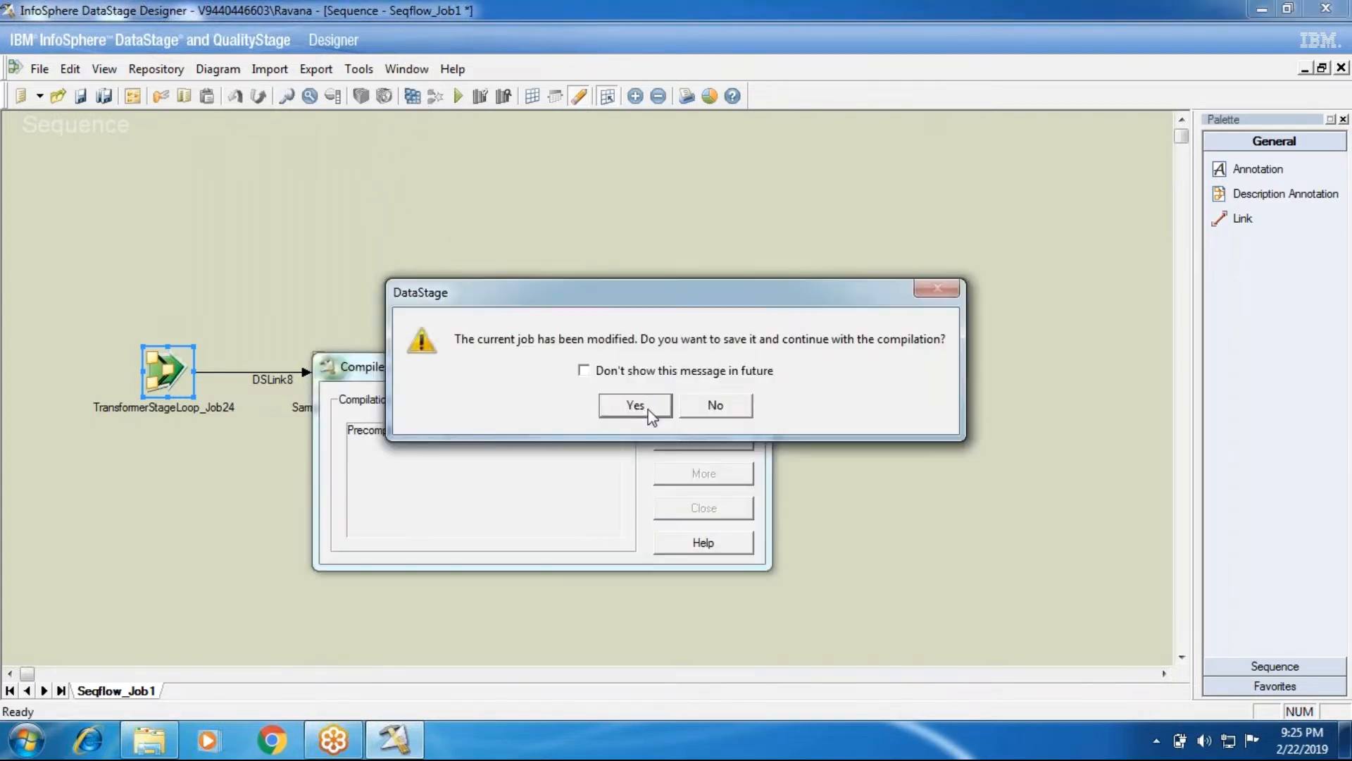
click(646, 408)
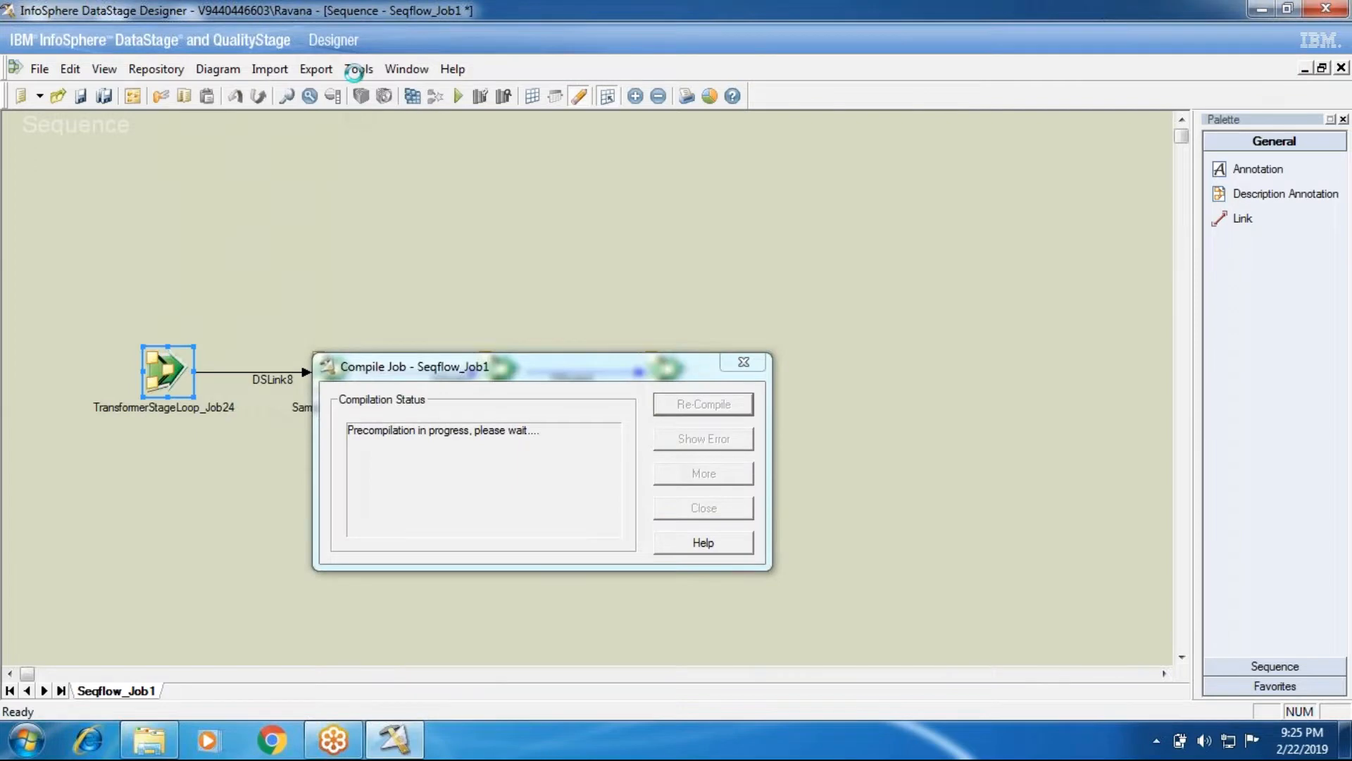
click(694, 507)
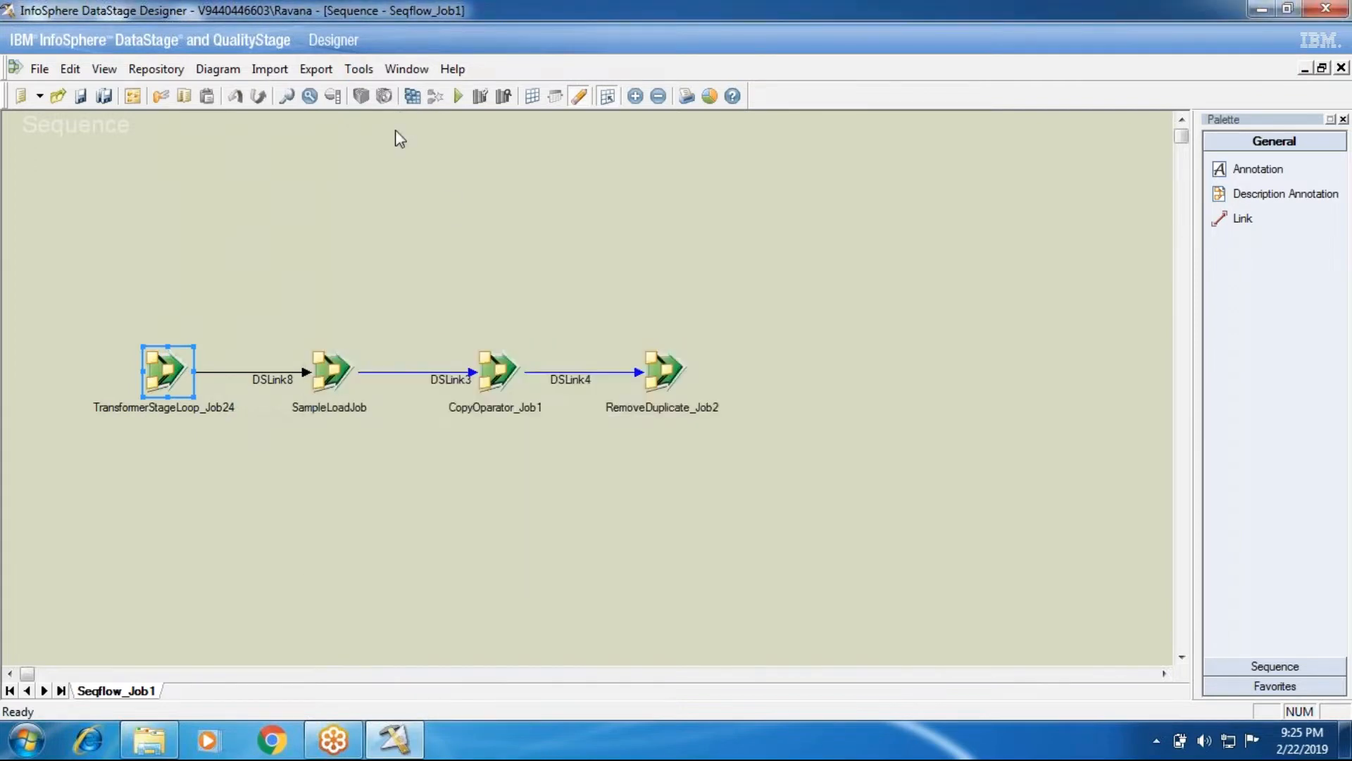
Launch the Director and open TransformerStageLoop_Job24 for editing
click(358, 69)
click(382, 221)
right_click(173, 373)
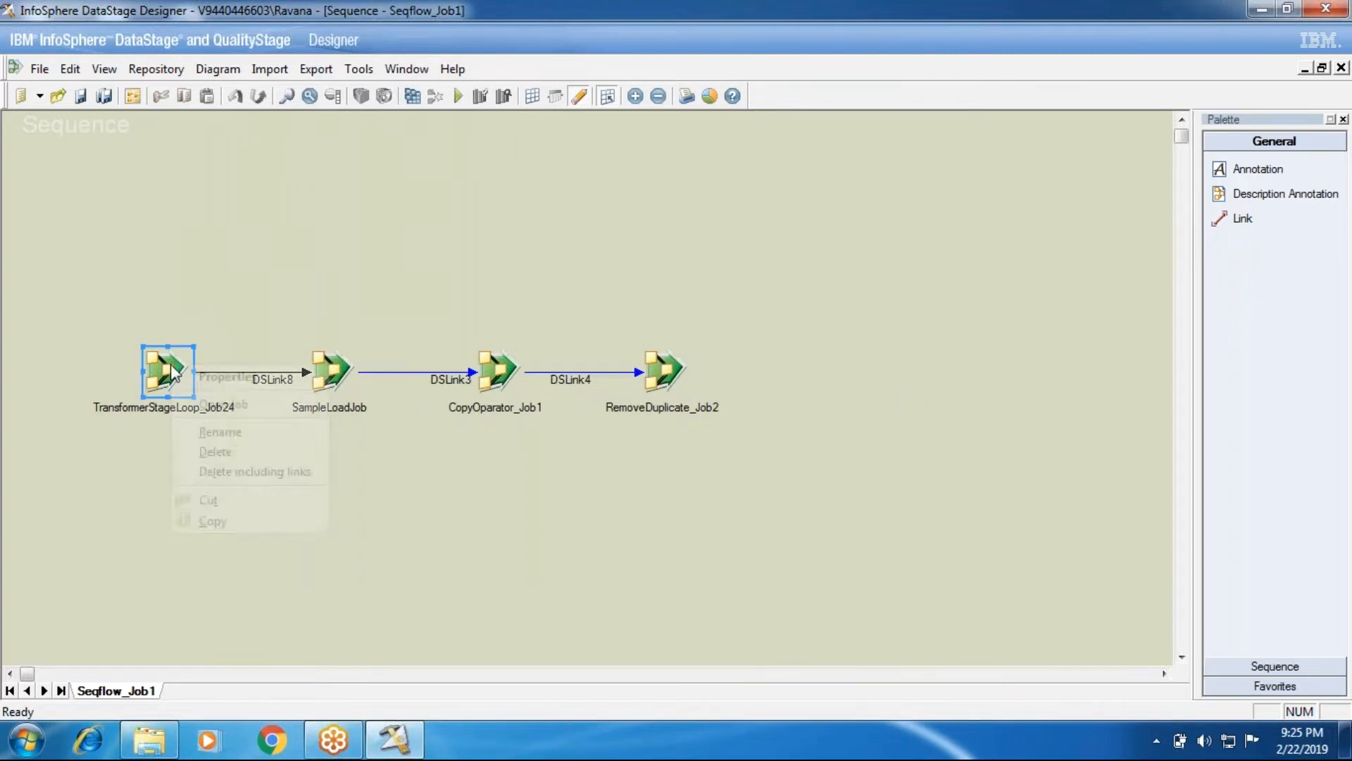
click(211, 403)
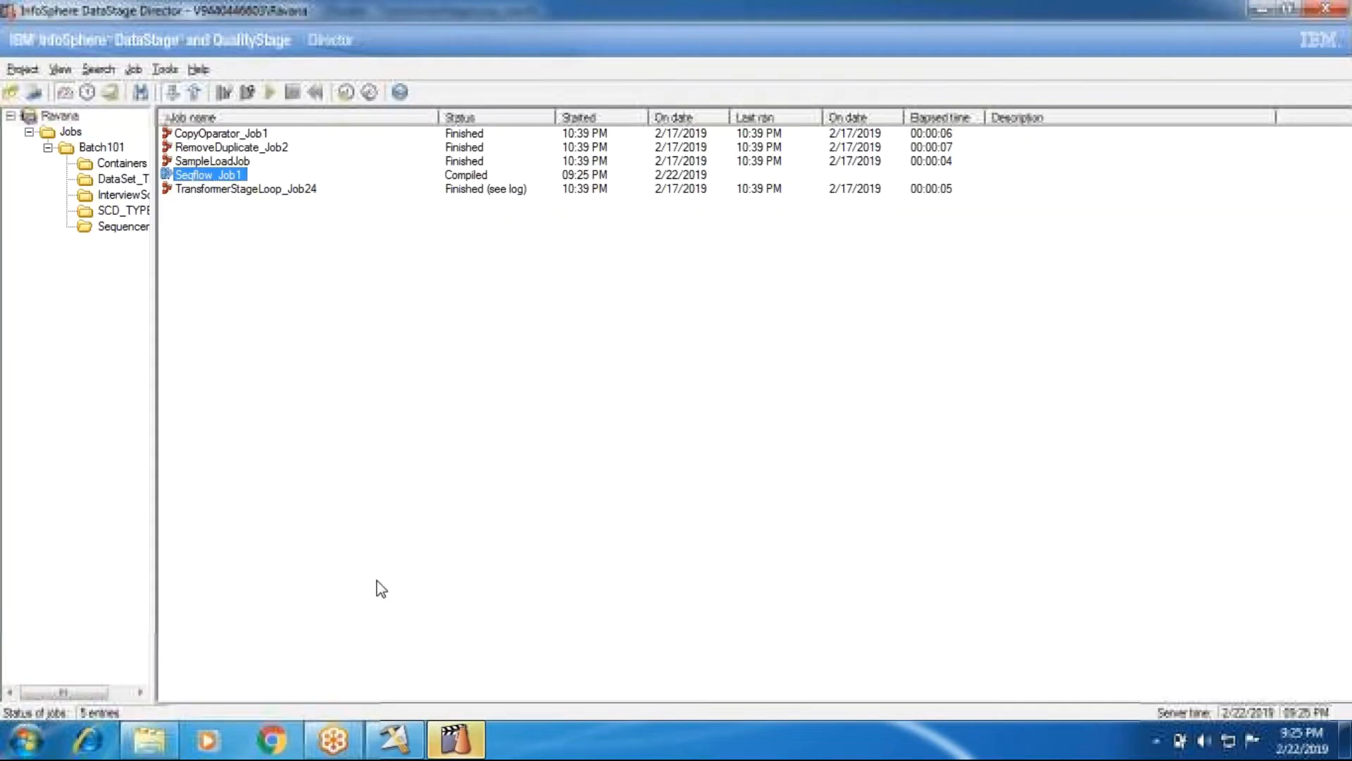
Browse the Sequencer folder's jobs in Director, then return to the Designer
click(118, 226)
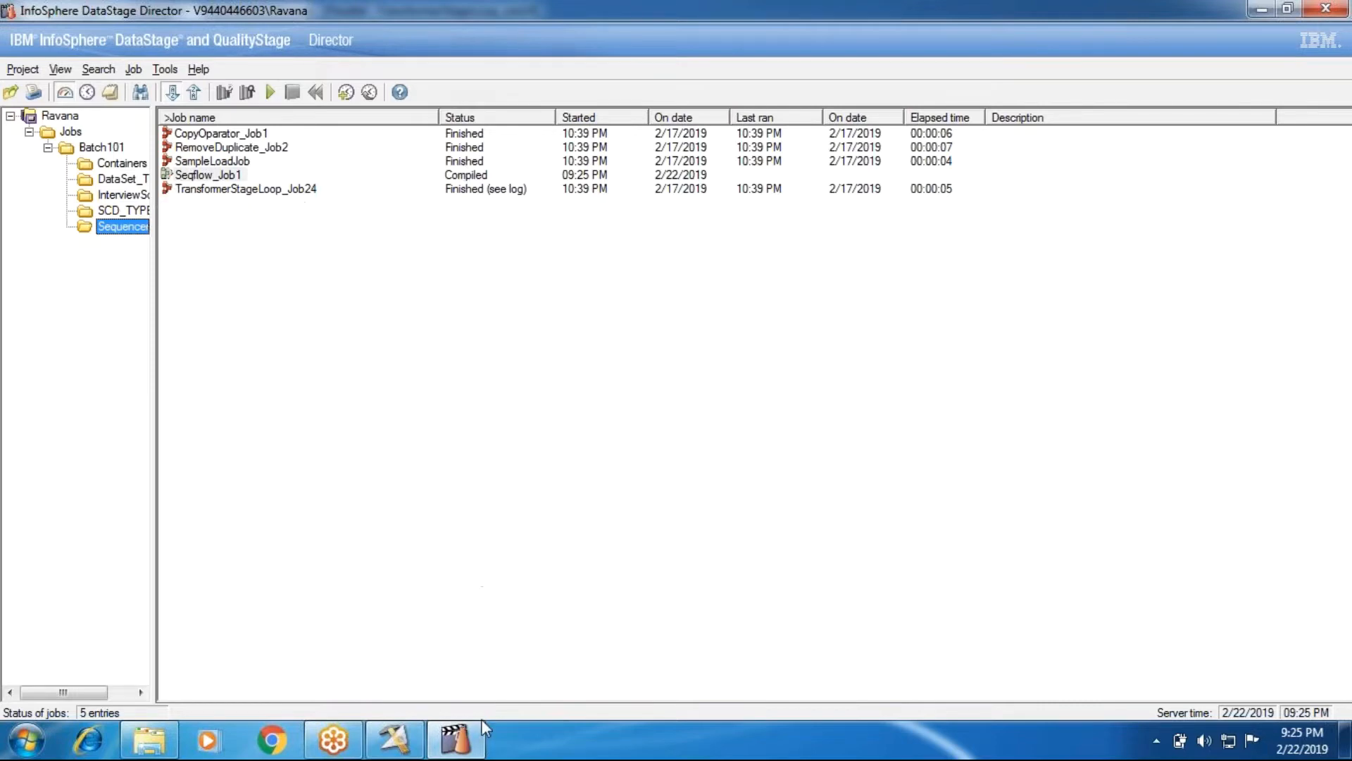
click(397, 741)
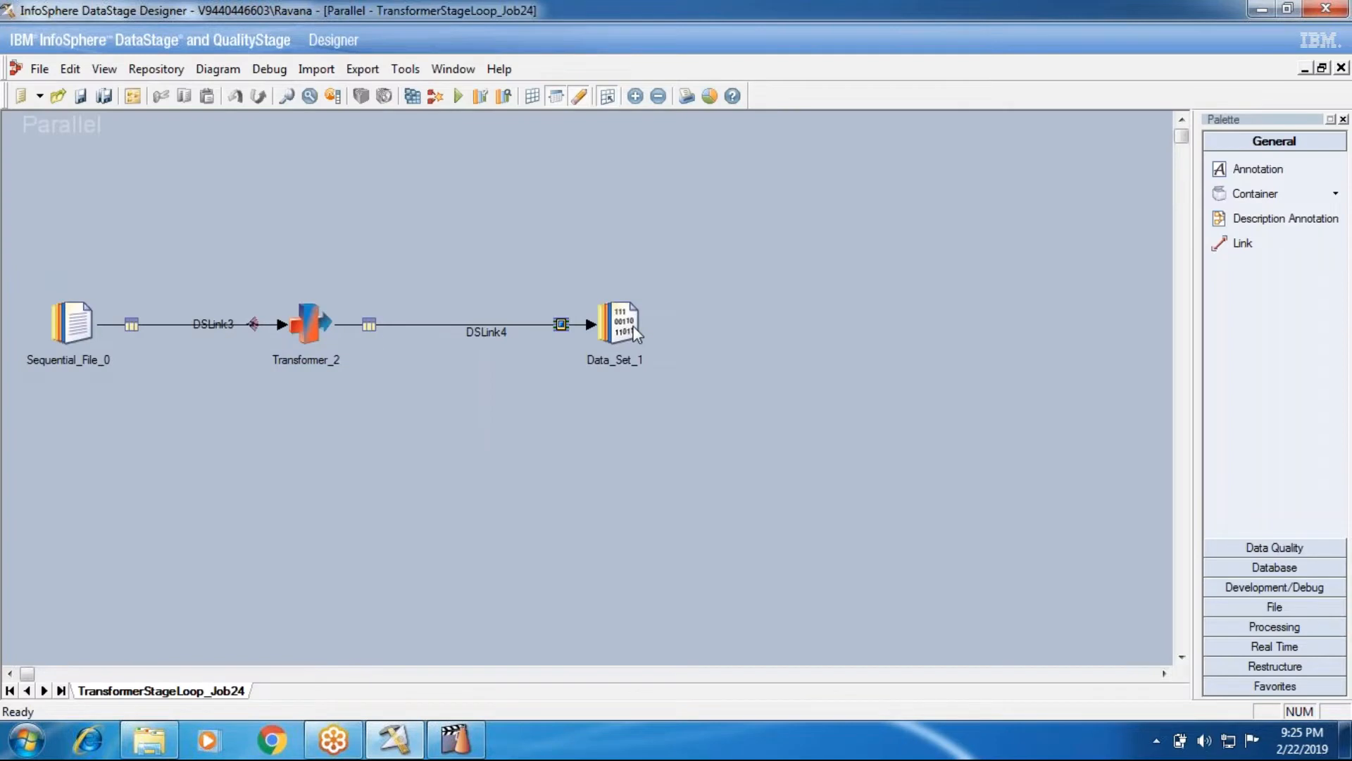
Fix Sequential_File_0's source file path to D:\InPutSource\Lo.txt
double_click(88, 331)
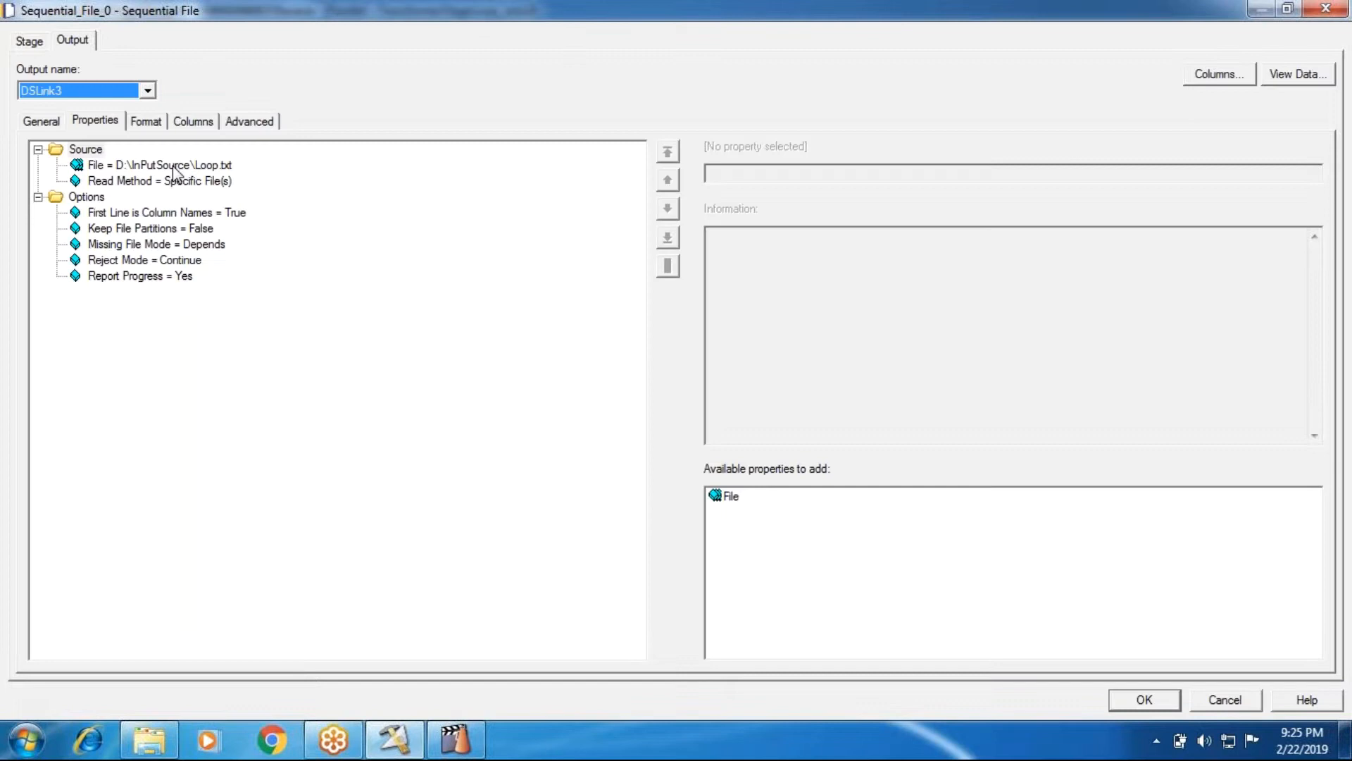
click(172, 166)
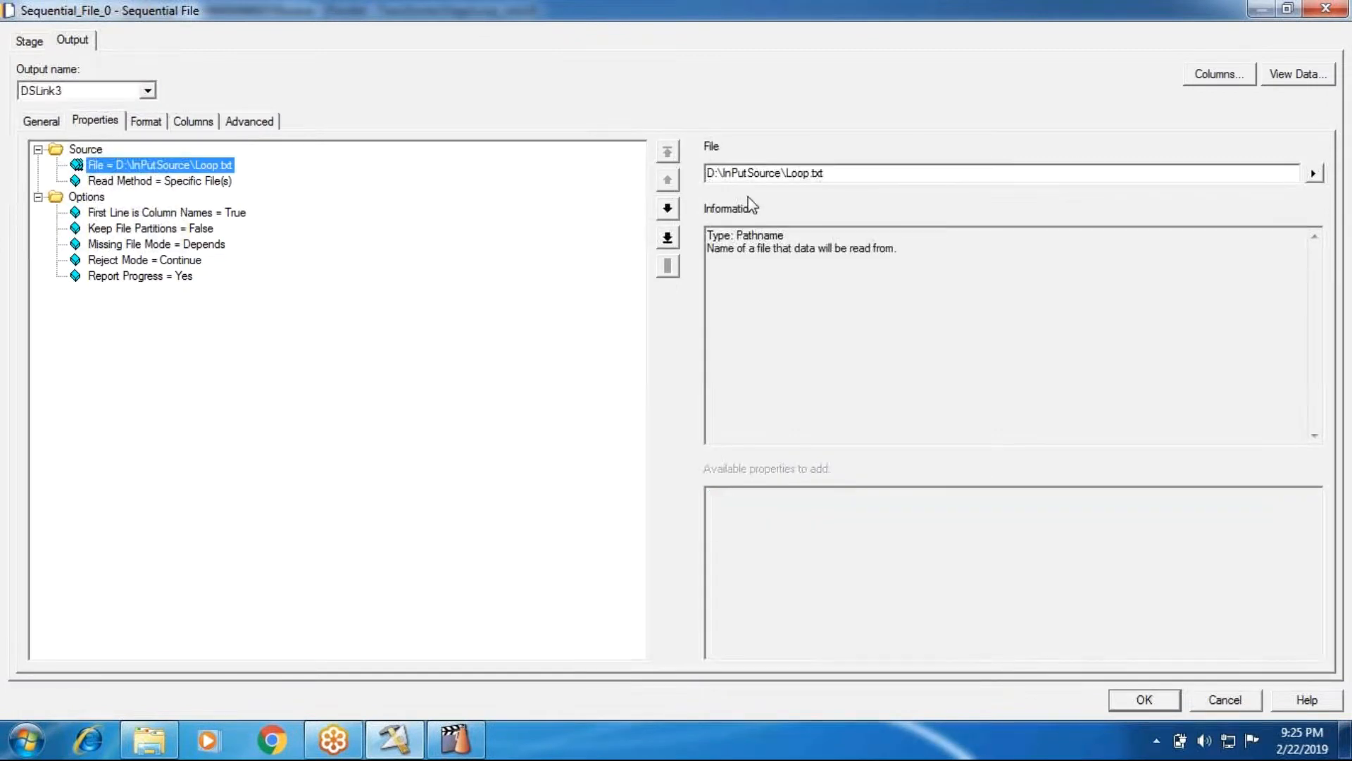
click(809, 172)
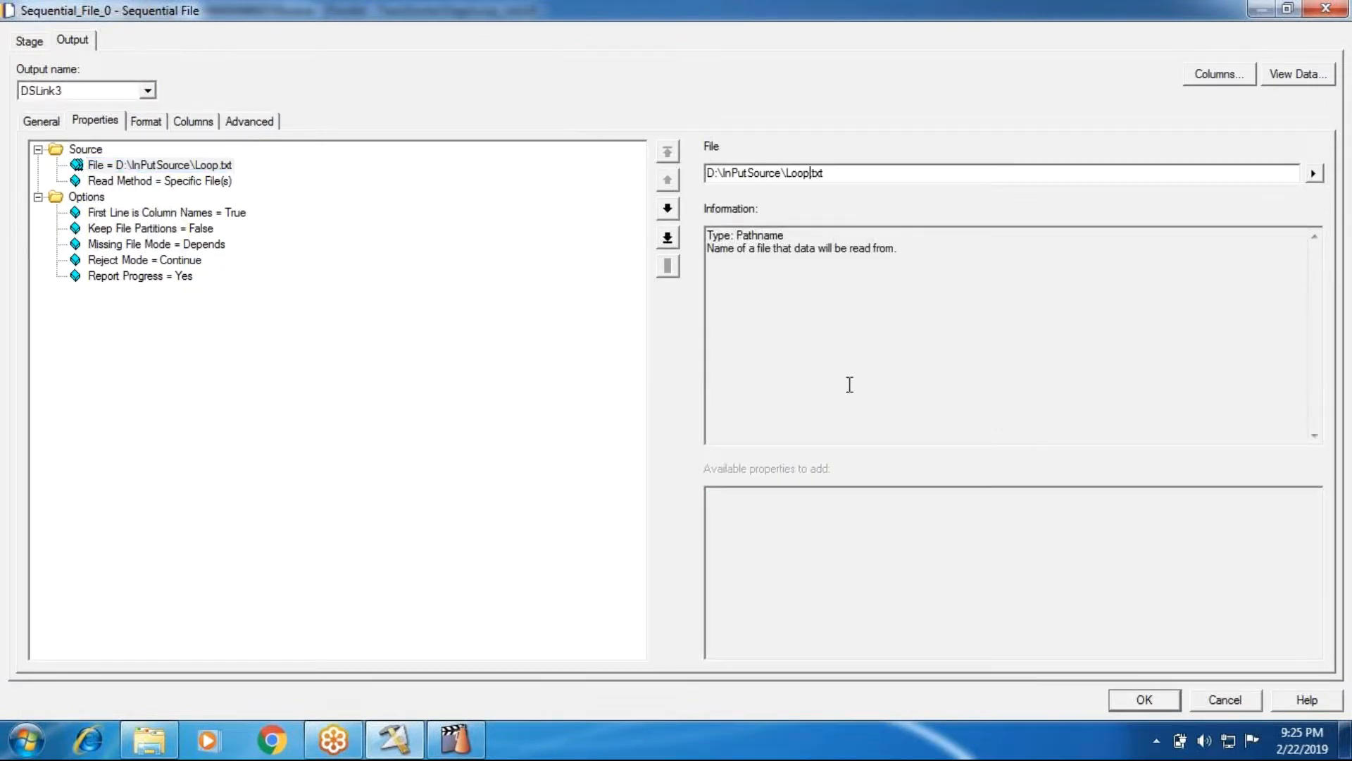
key(BackSpace)
key(BackSpace)
click(1135, 697)
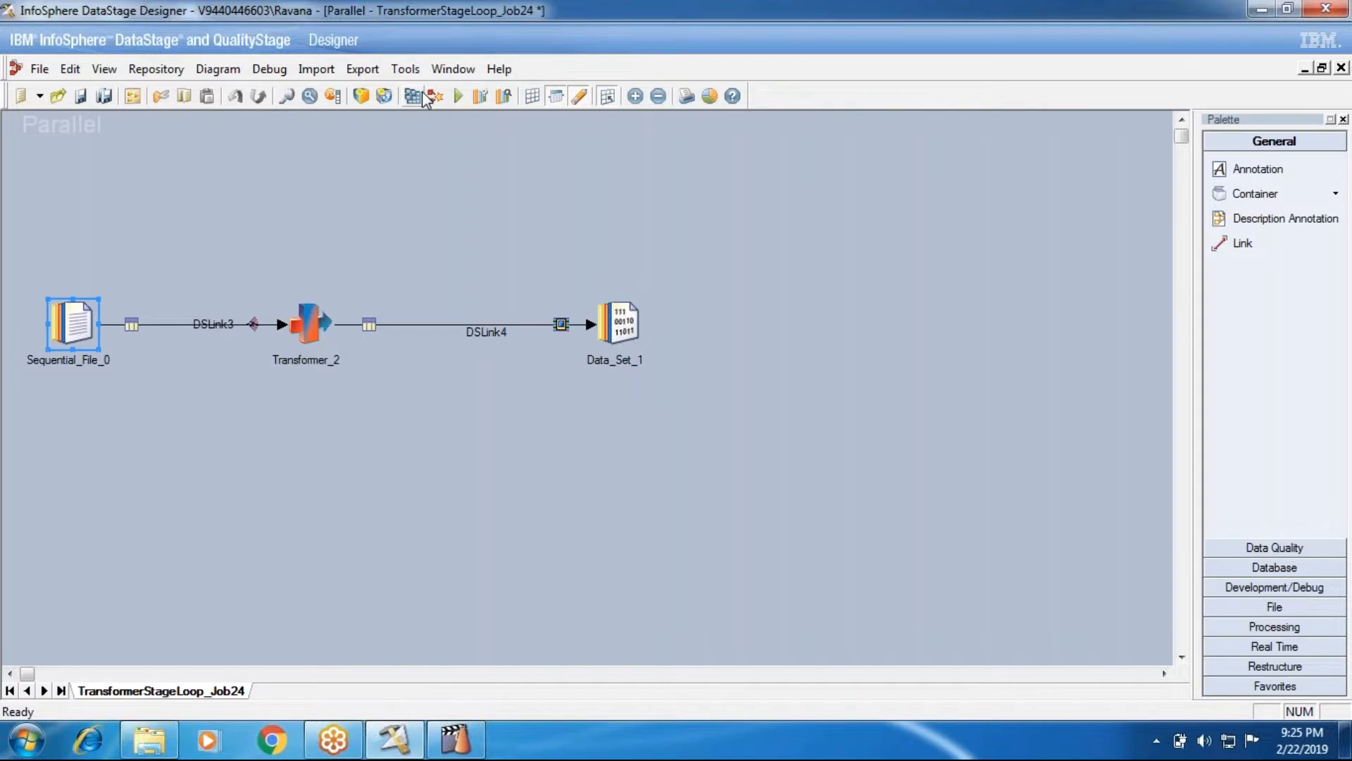
Save and compile TransformerStageLoop_Job24, dismissing the success report
click(424, 99)
key(Return)
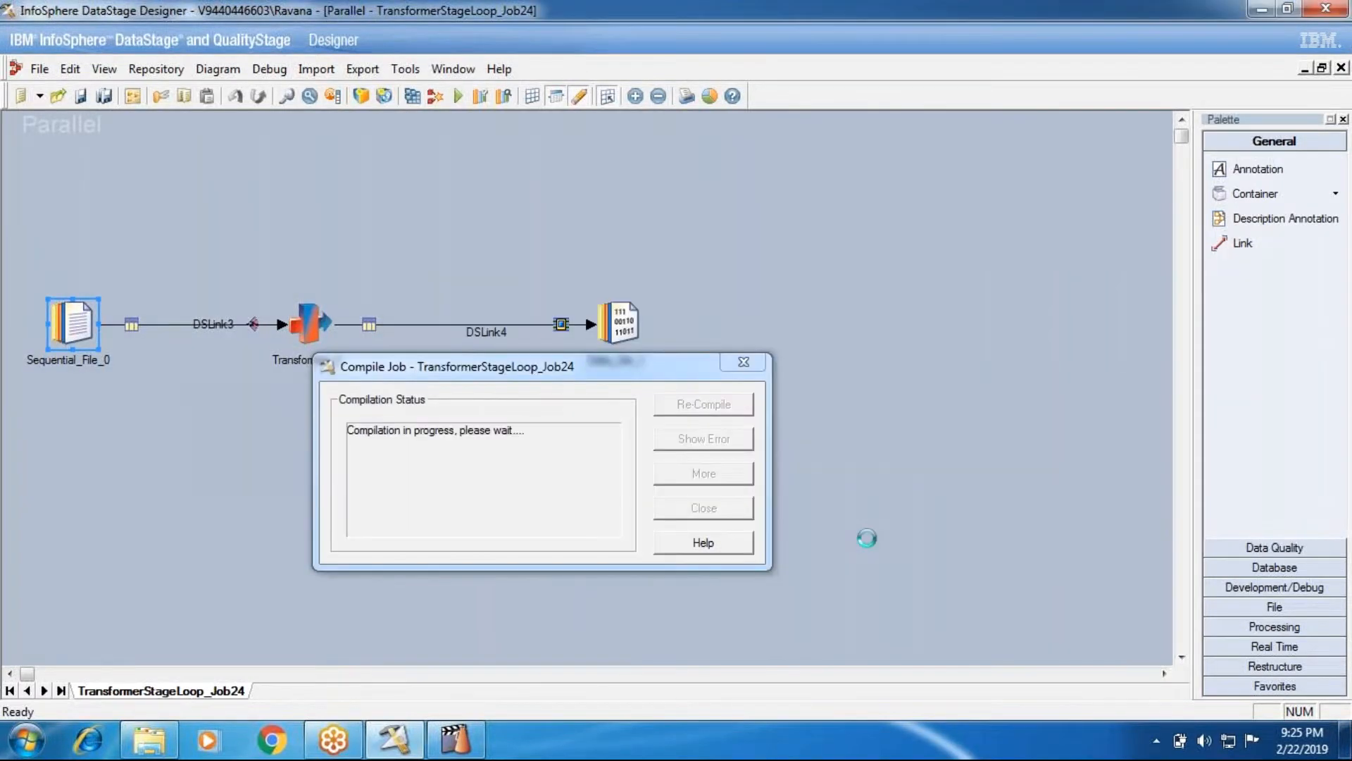
click(702, 507)
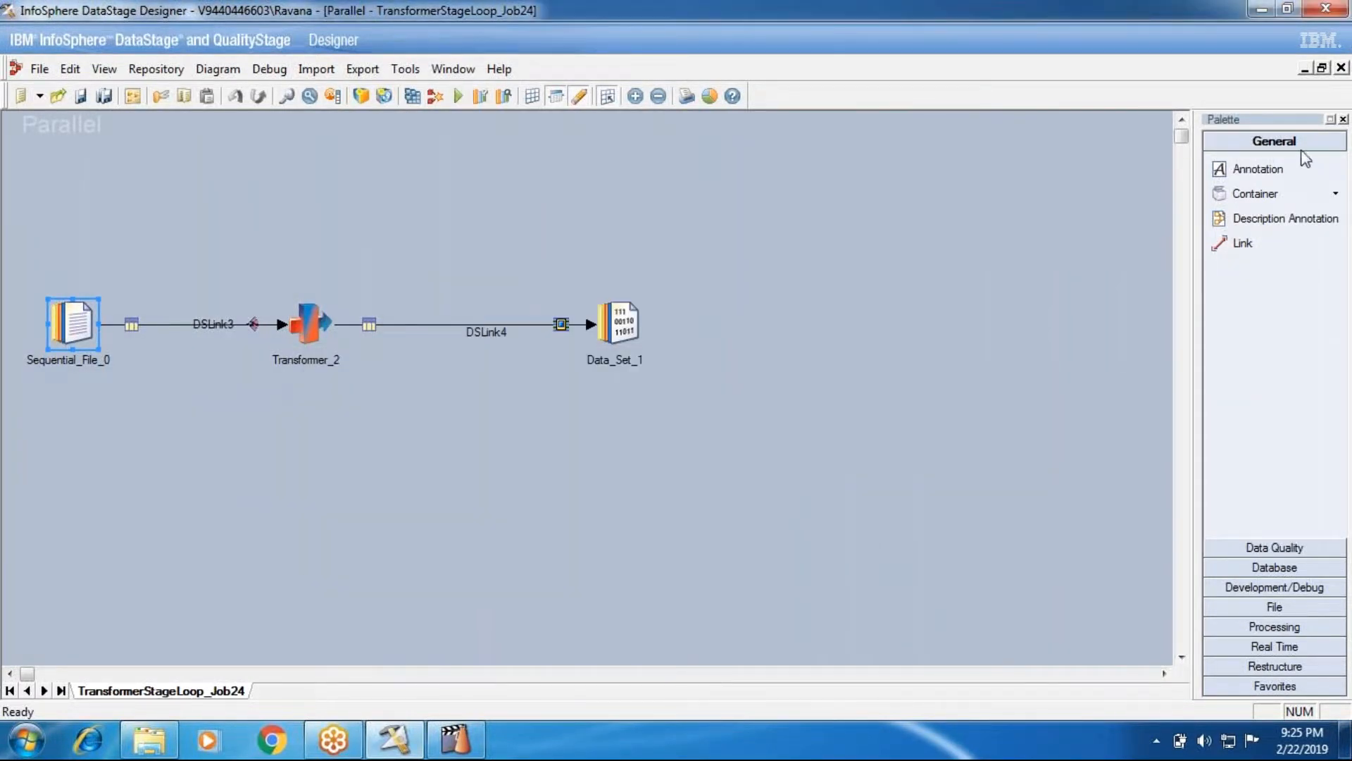
Close the parallel job, accept the activity settings, and save and recompile Seqflow_Job1
click(1341, 68)
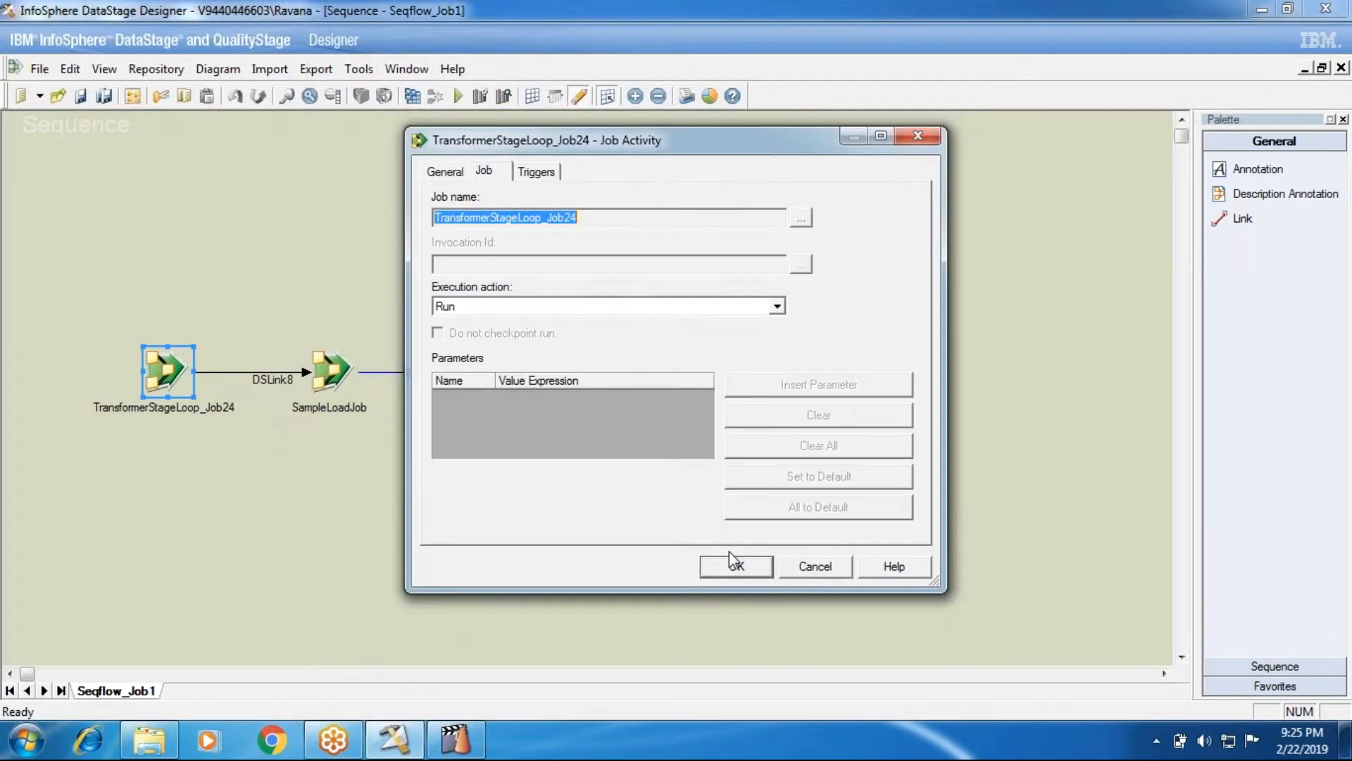
click(717, 571)
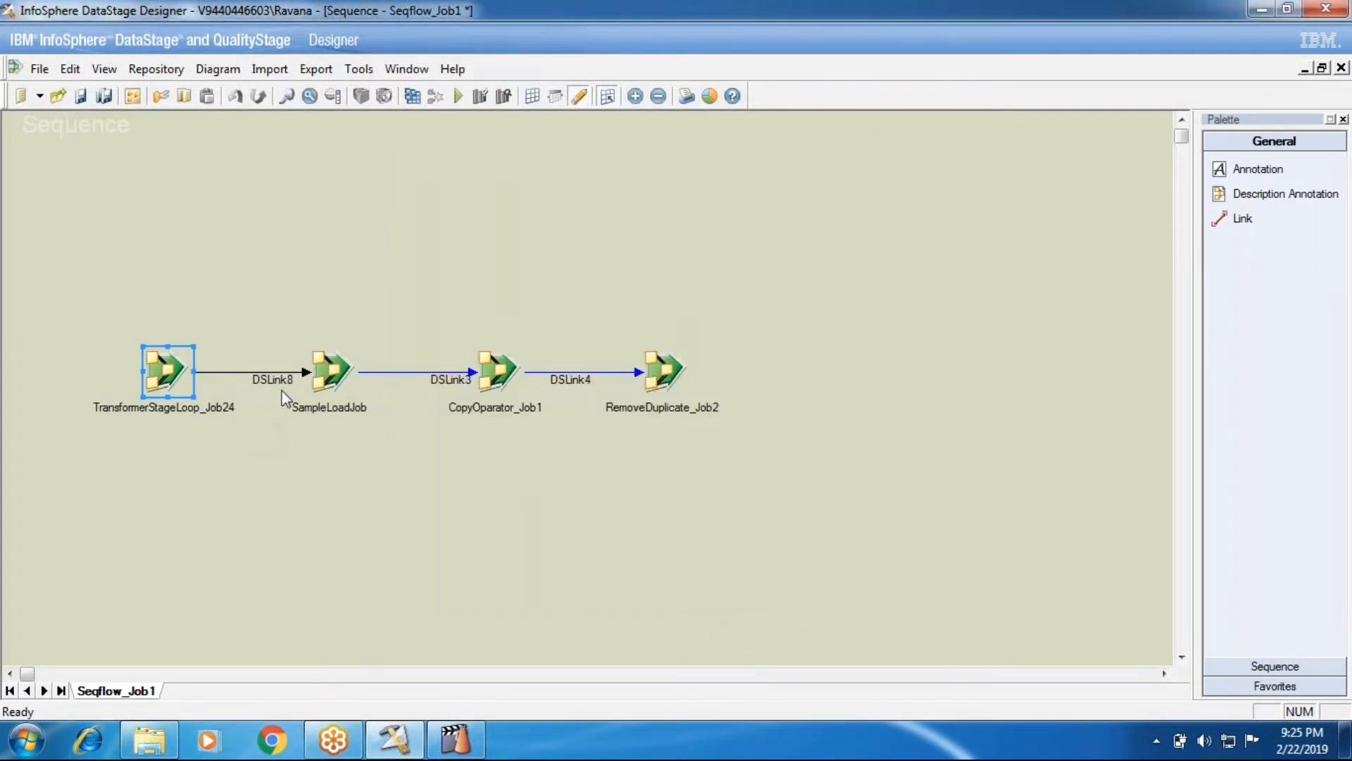
click(413, 96)
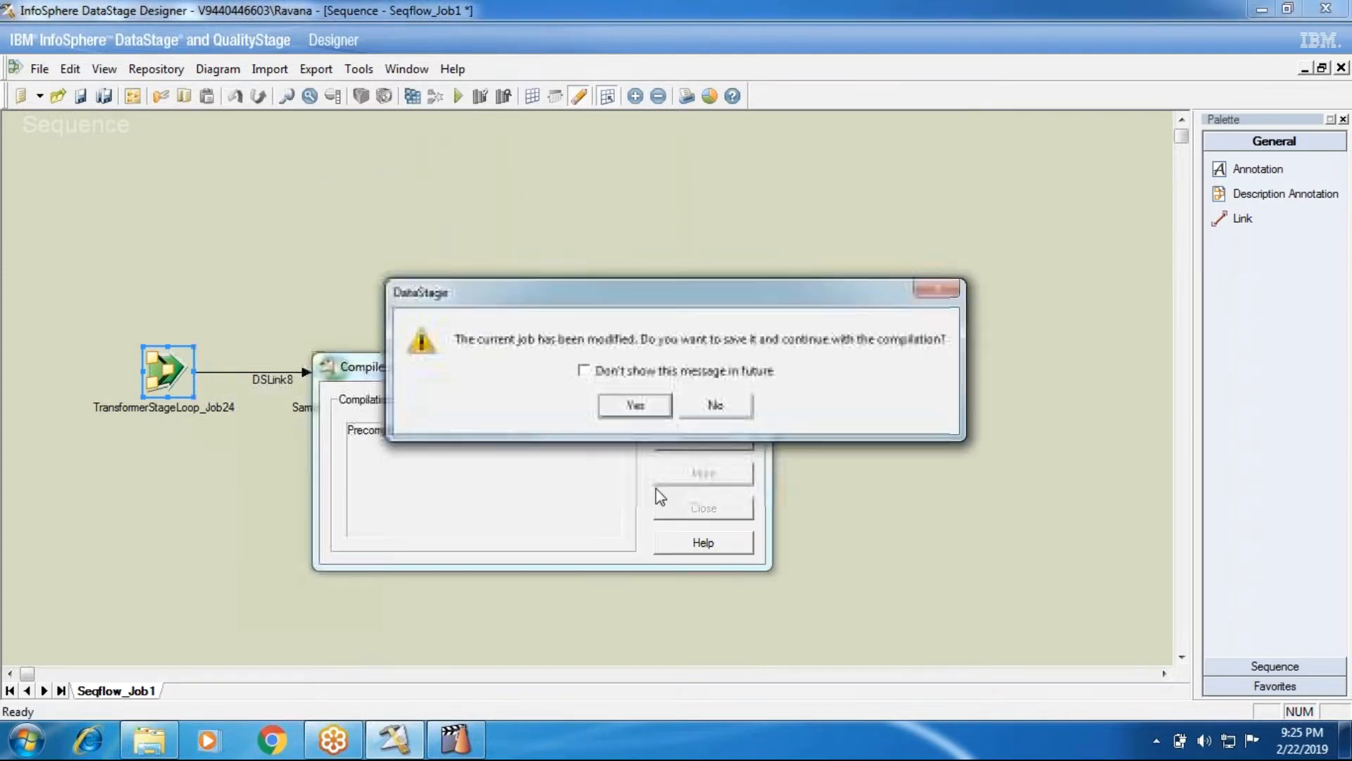
key(Return)
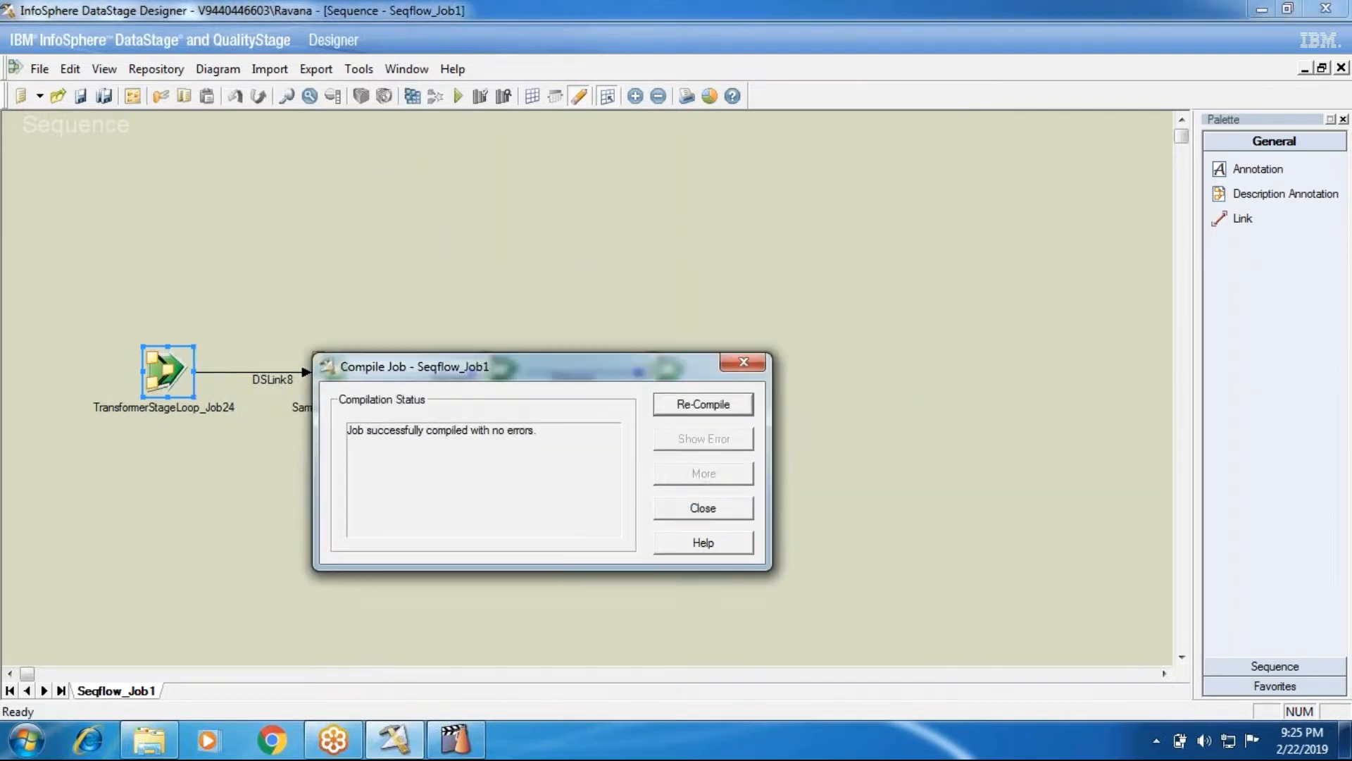
click(694, 509)
click(462, 98)
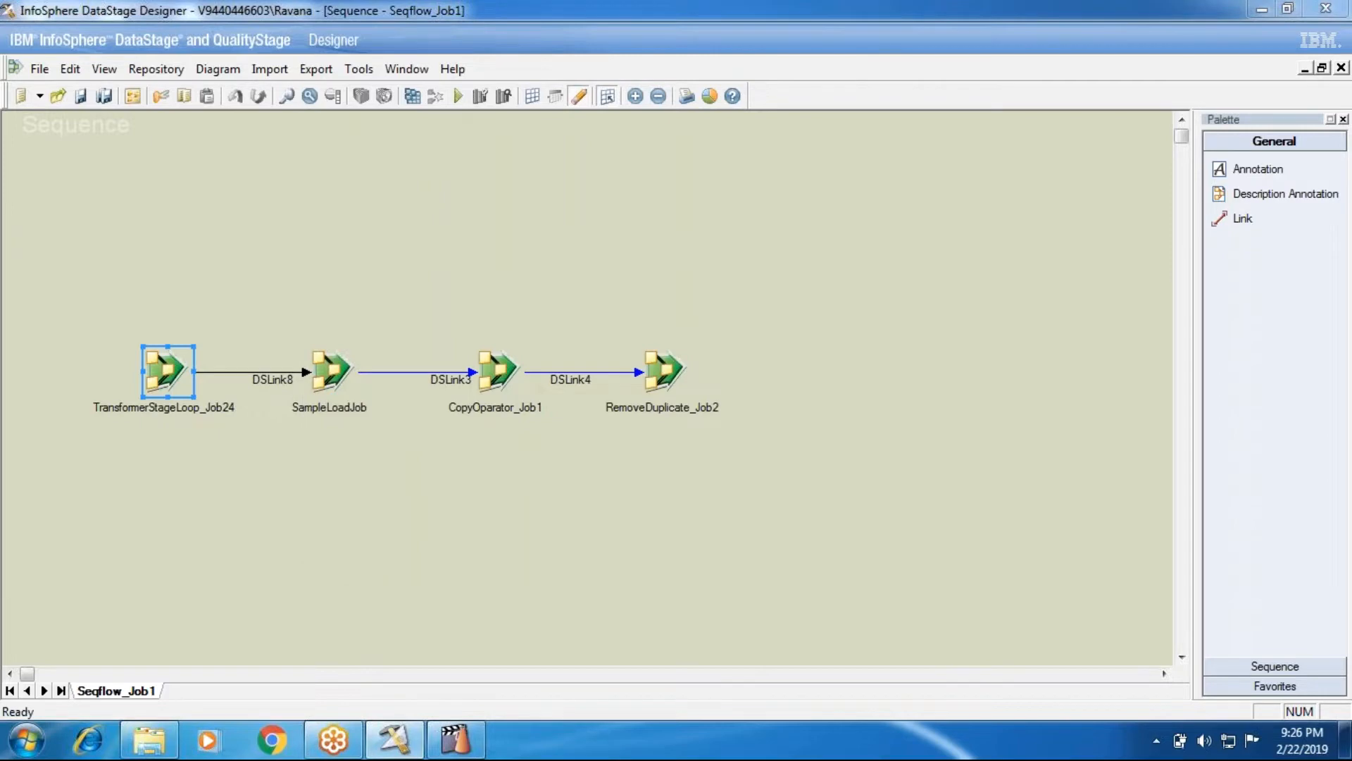
Run Seqflow_Job1 and watch TransformerStageLoop_Job24 abort while SampleLoadJob finishes
click(321, 427)
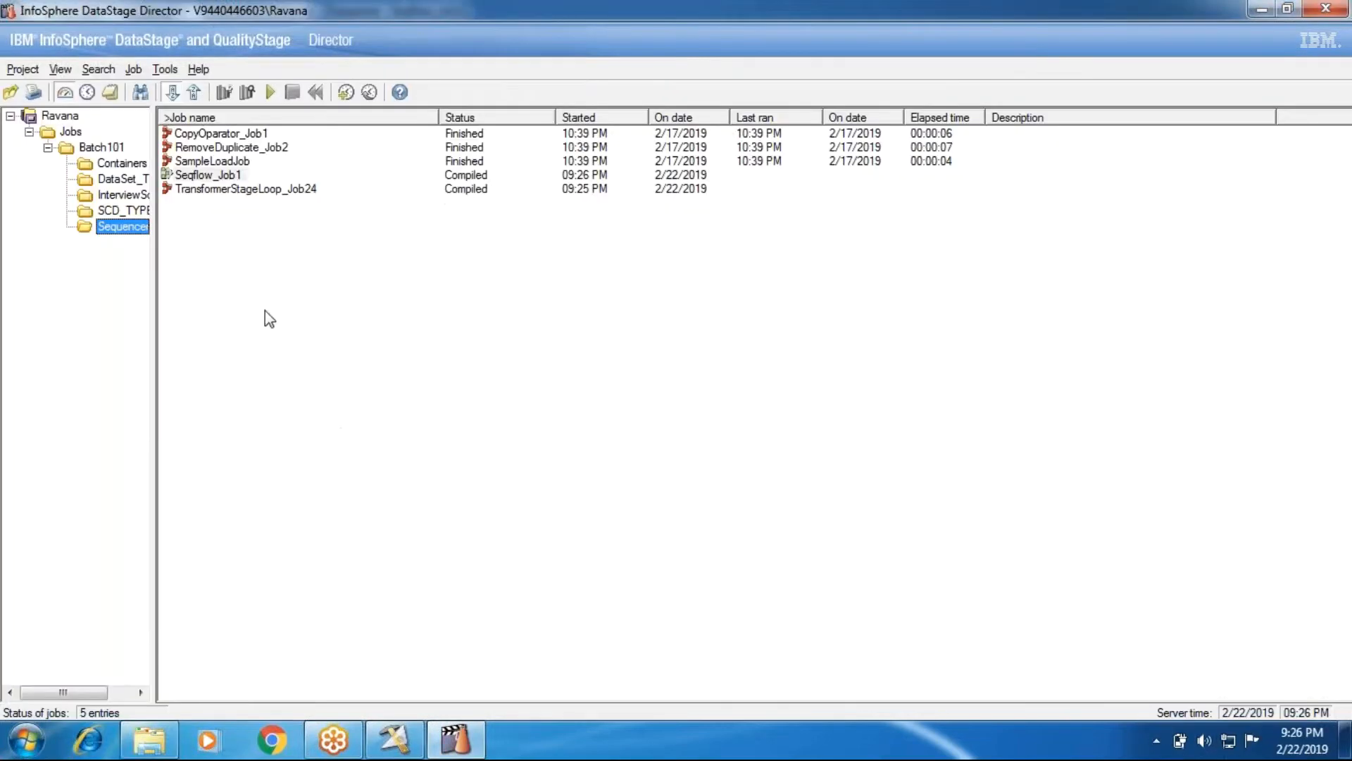
click(186, 192)
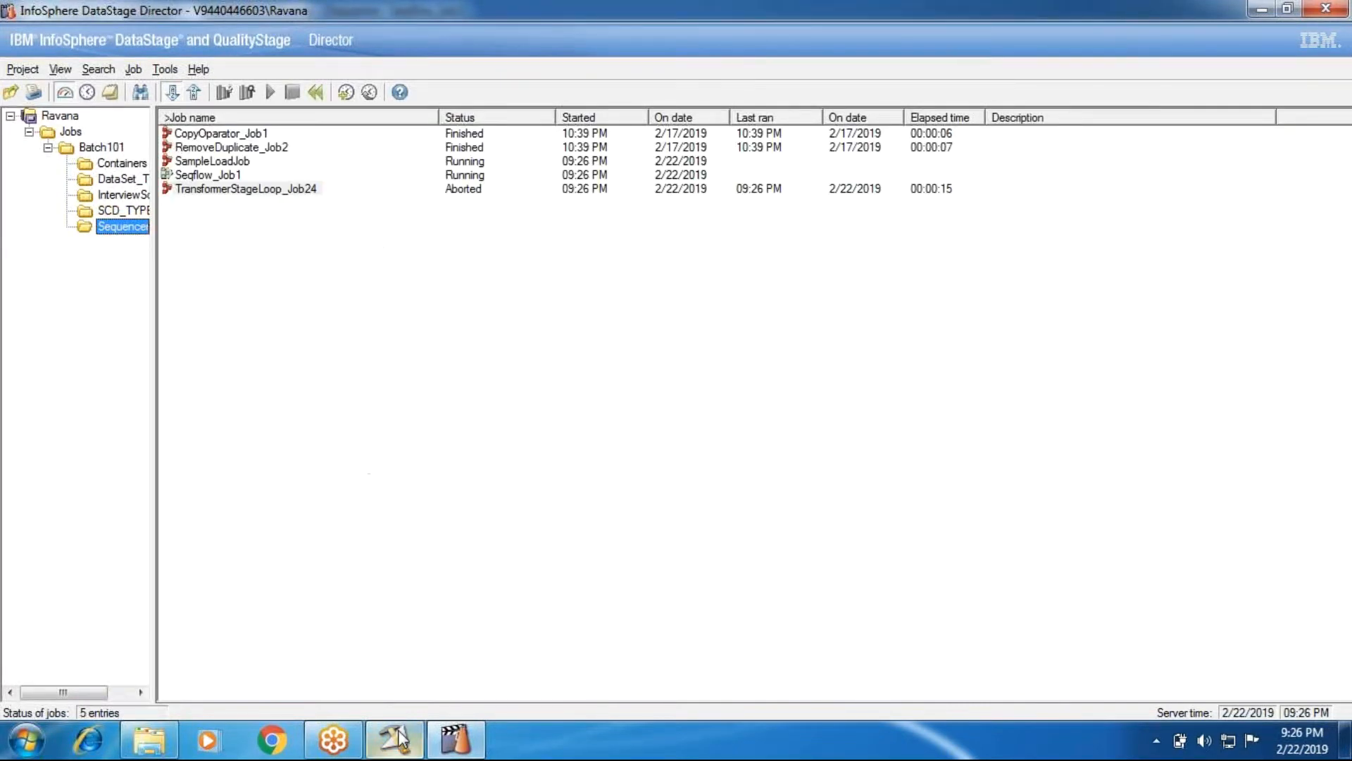
mouse_move(399, 739)
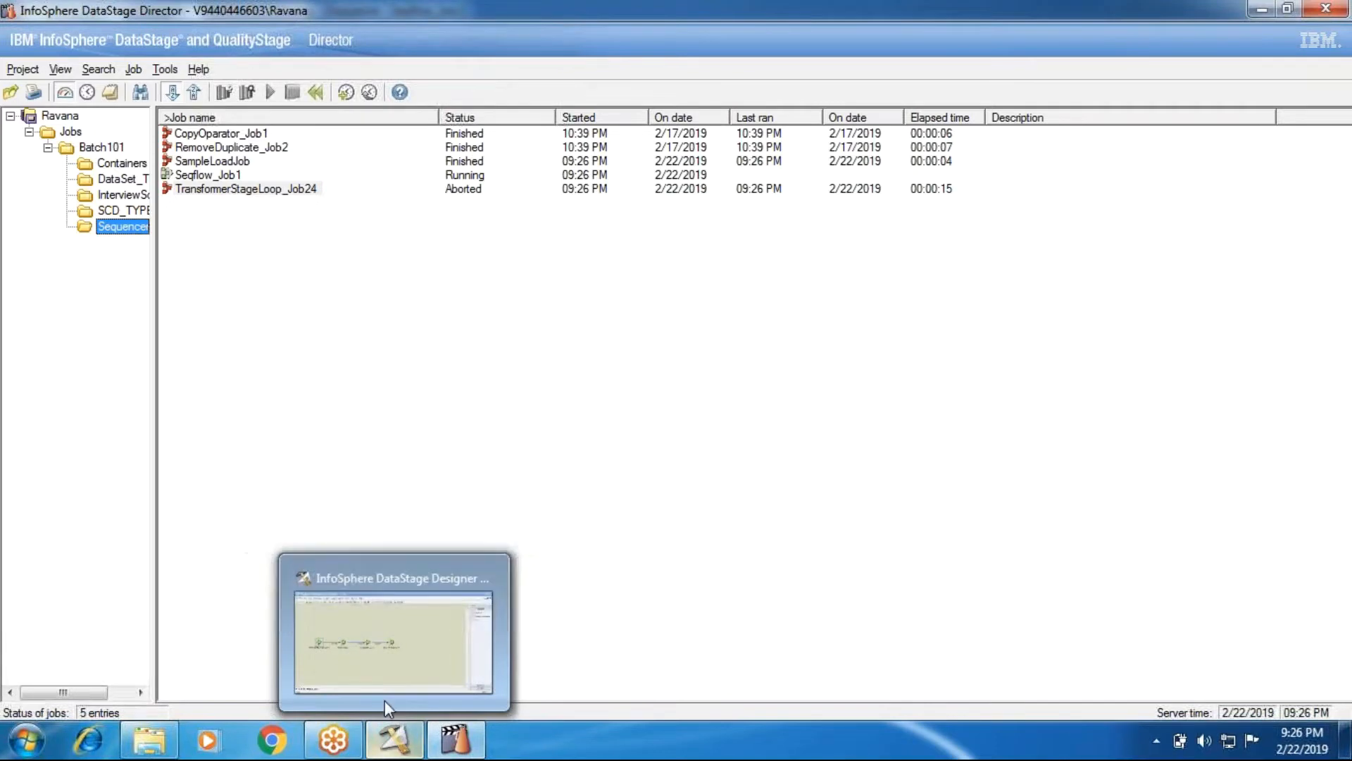
click(403, 745)
double_click(162, 366)
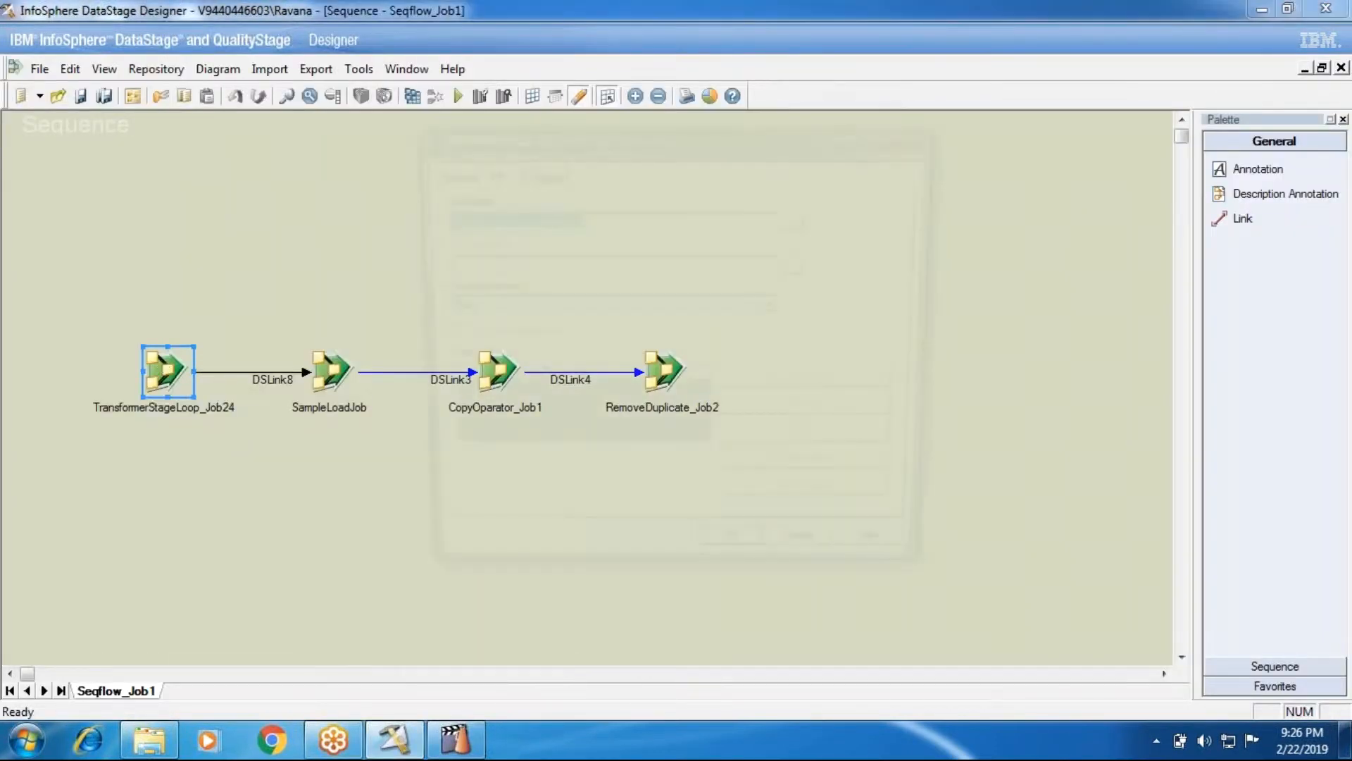
click(535, 170)
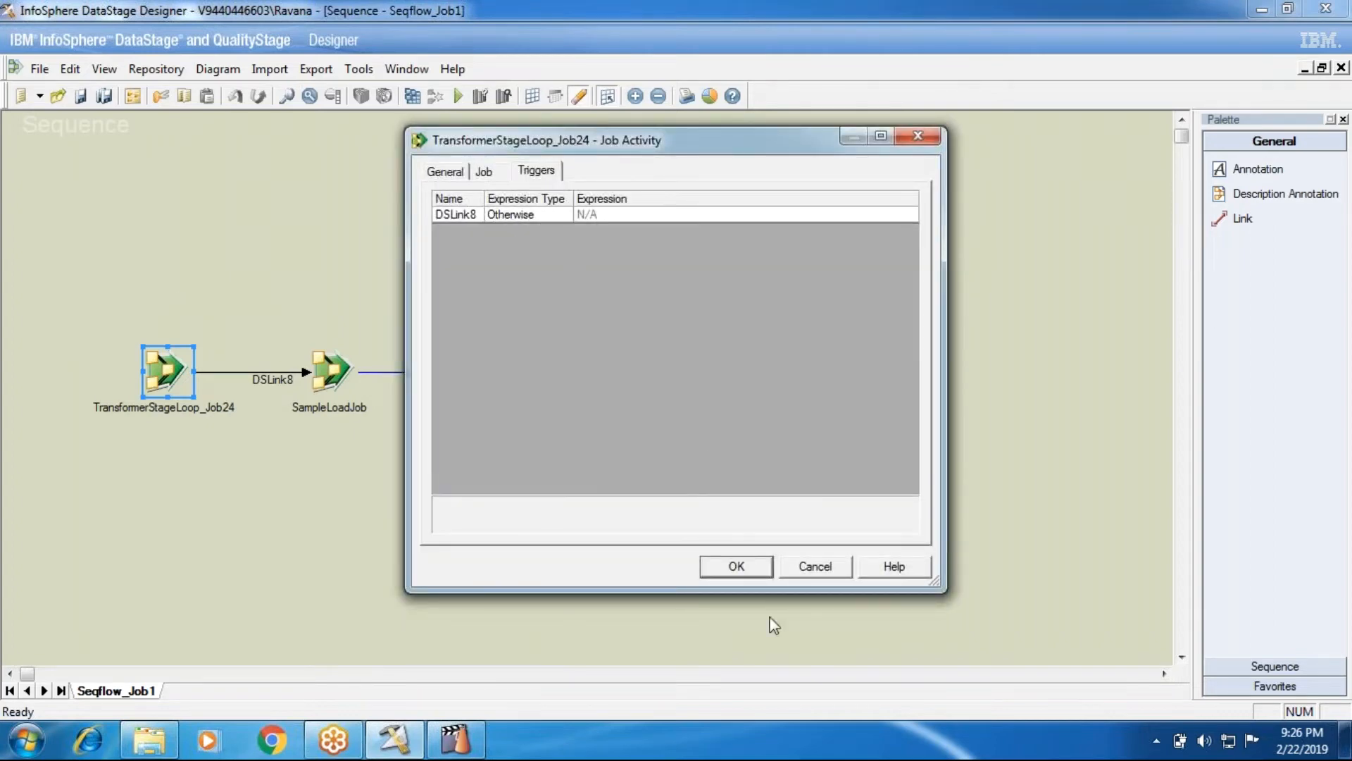
click(792, 568)
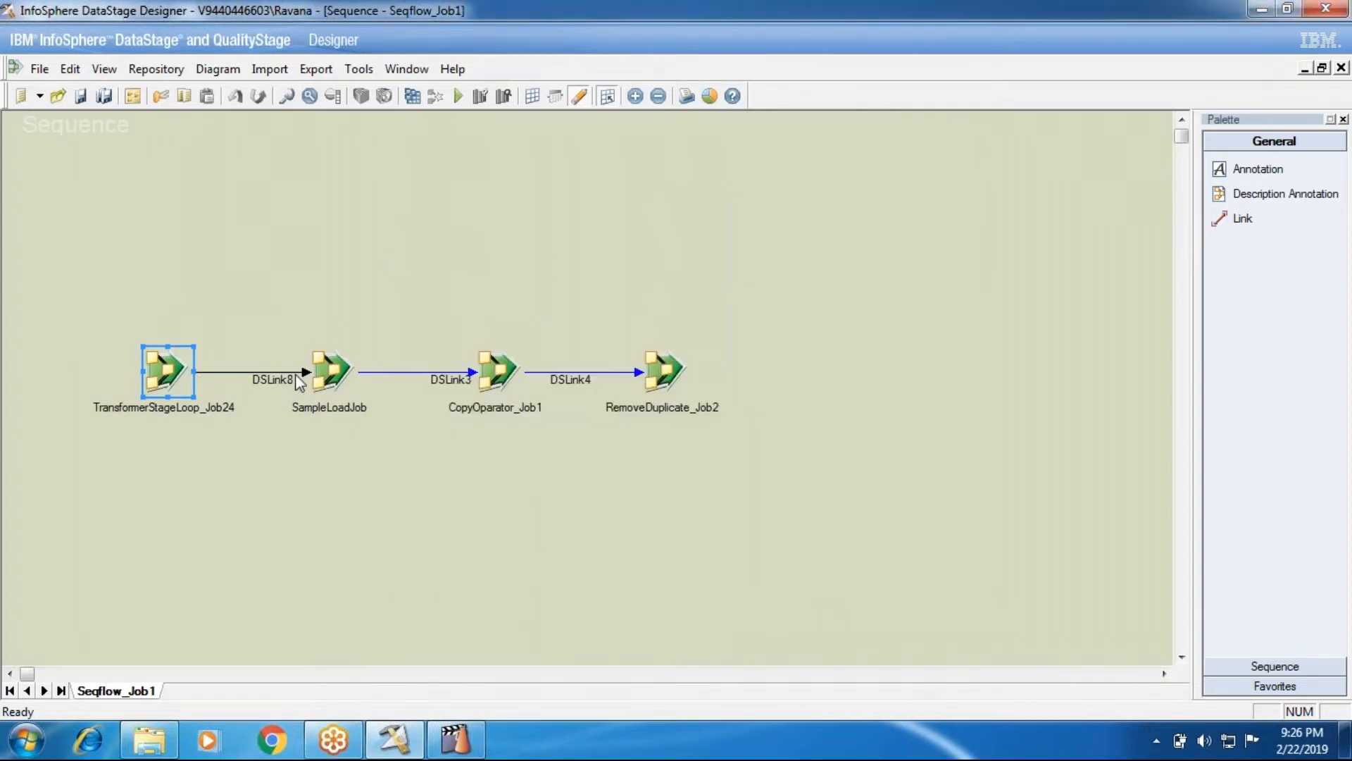
click(456, 739)
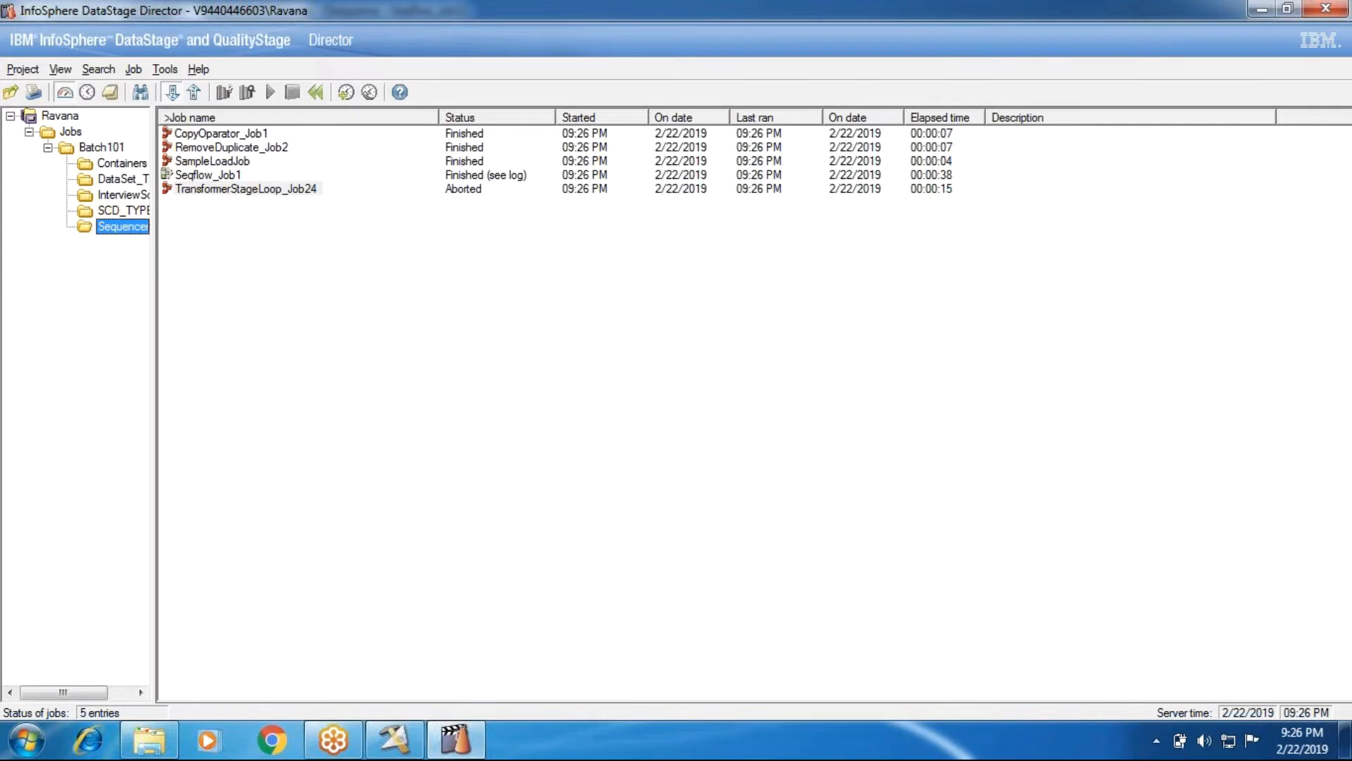
click(472, 175)
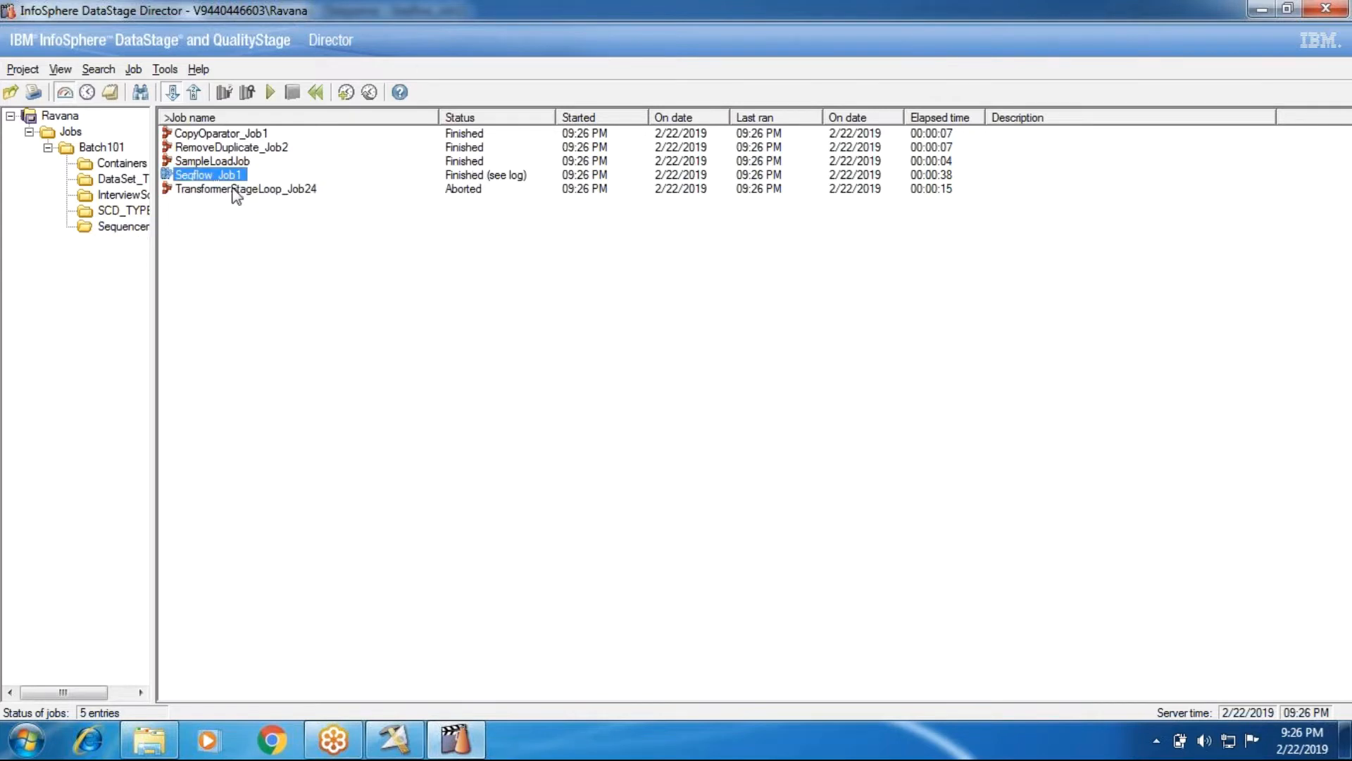
key(Down)
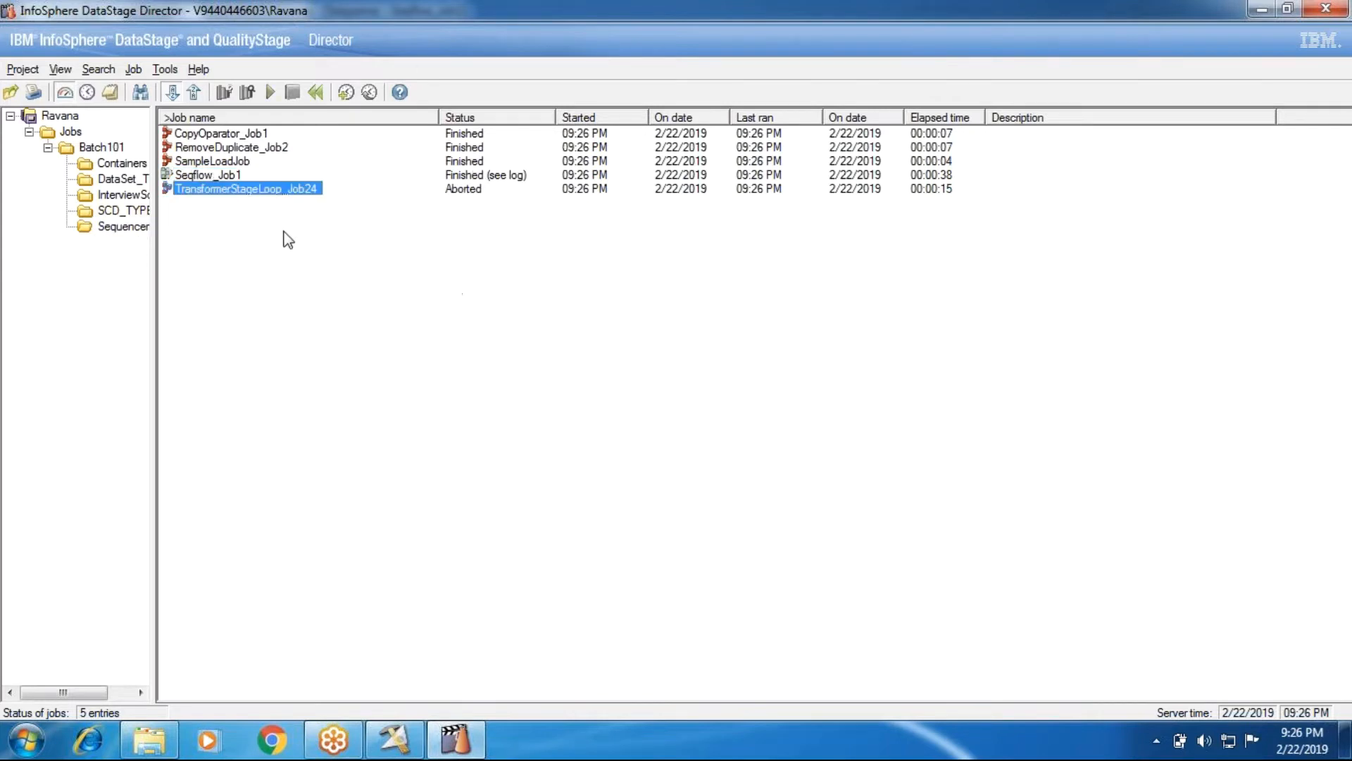
click(419, 744)
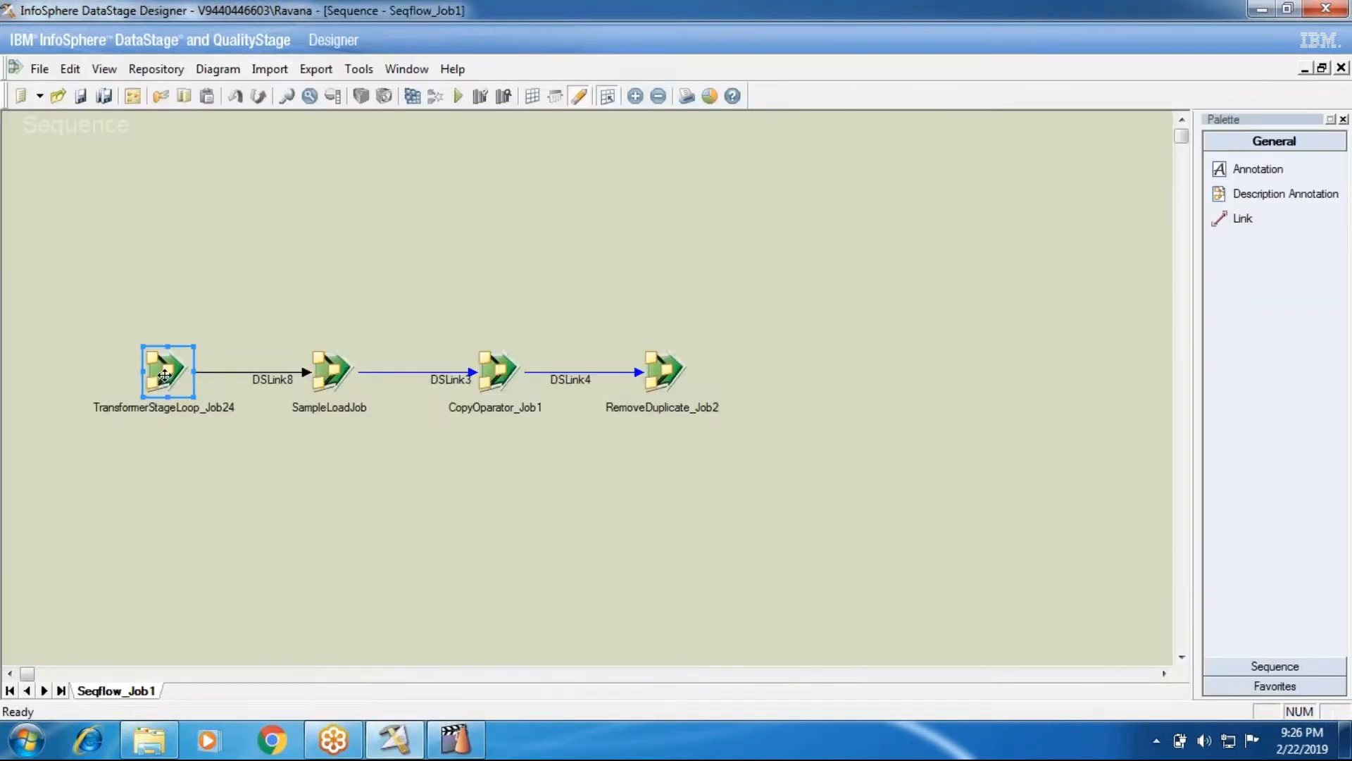
Set DSLink8's trigger expression type to Failed - (Conditional) on TransformerStageLoop_Job24's activity
double_click(164, 374)
click(563, 217)
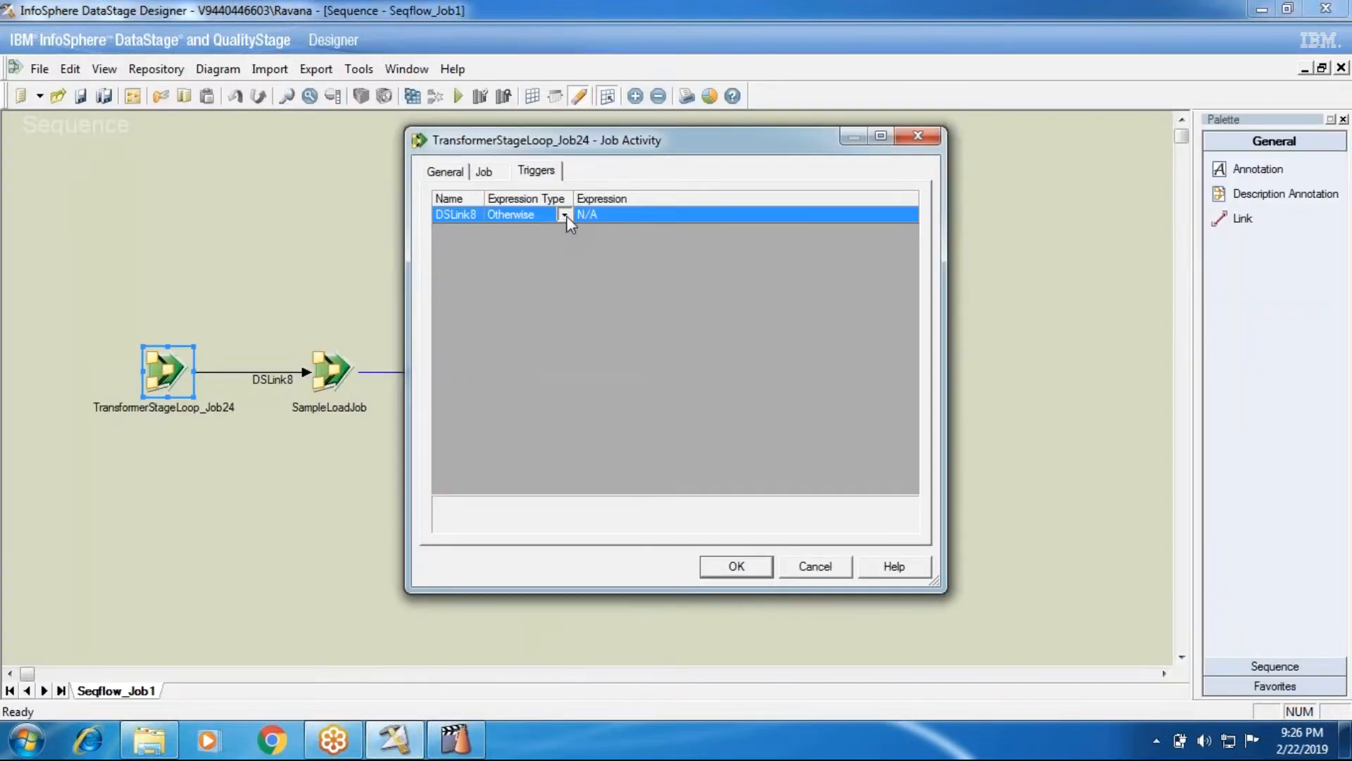
click(566, 216)
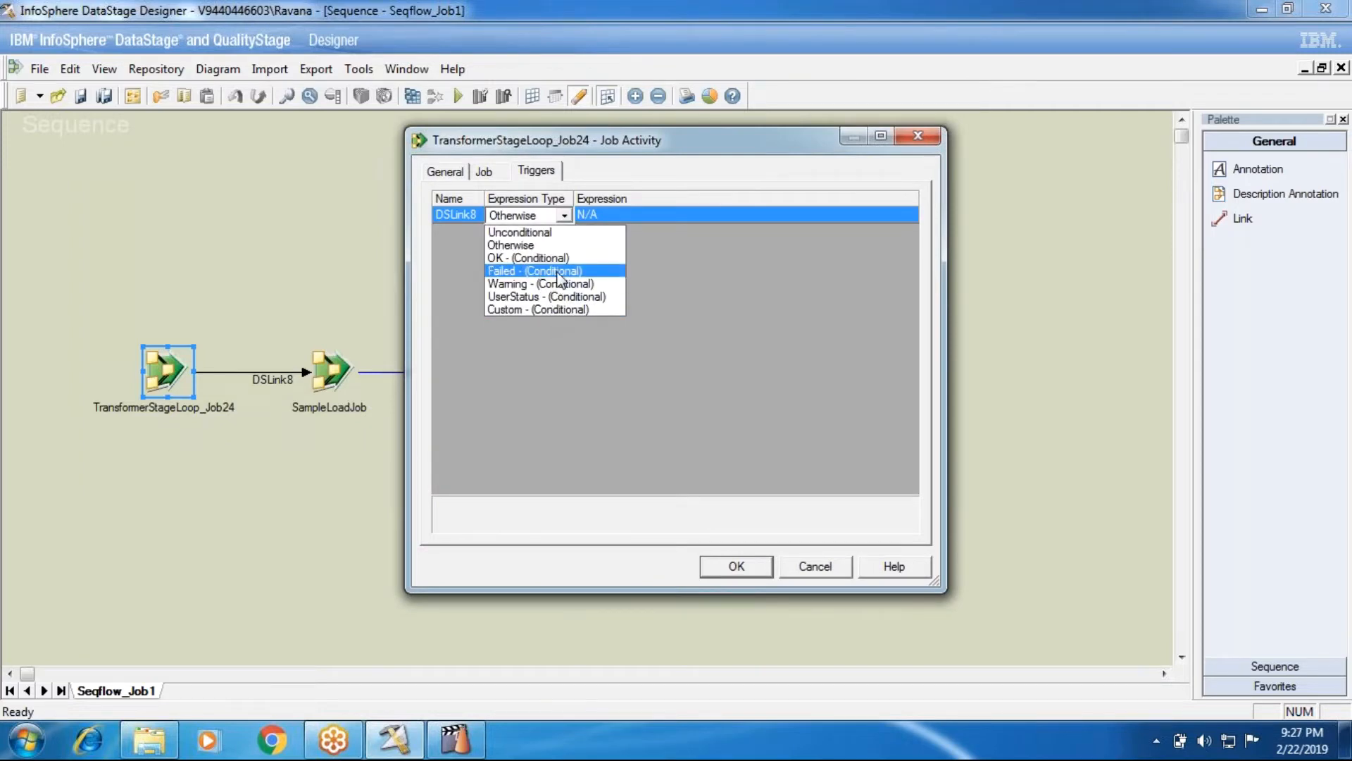
click(557, 274)
click(766, 569)
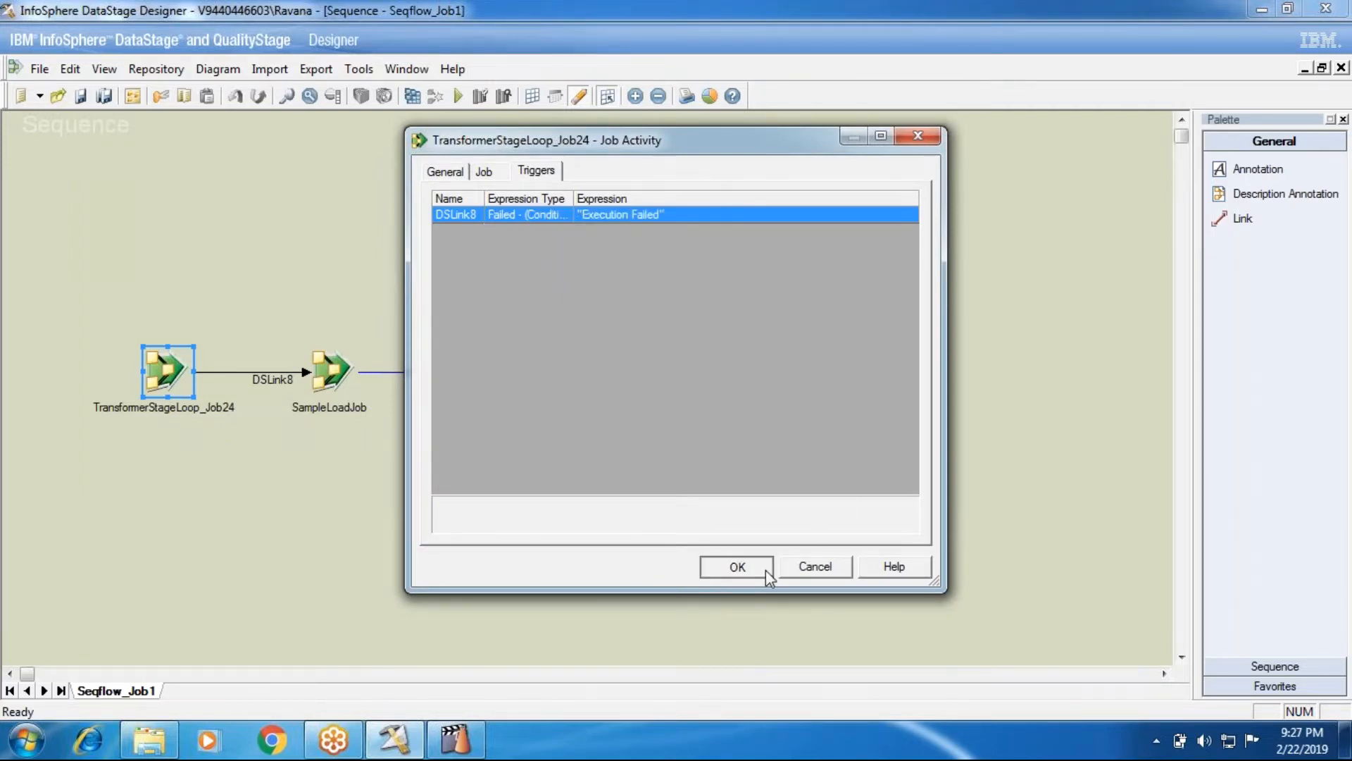
Save and recompile Seqflow_Job1, then refresh the Sequencer folder in Director
click(413, 96)
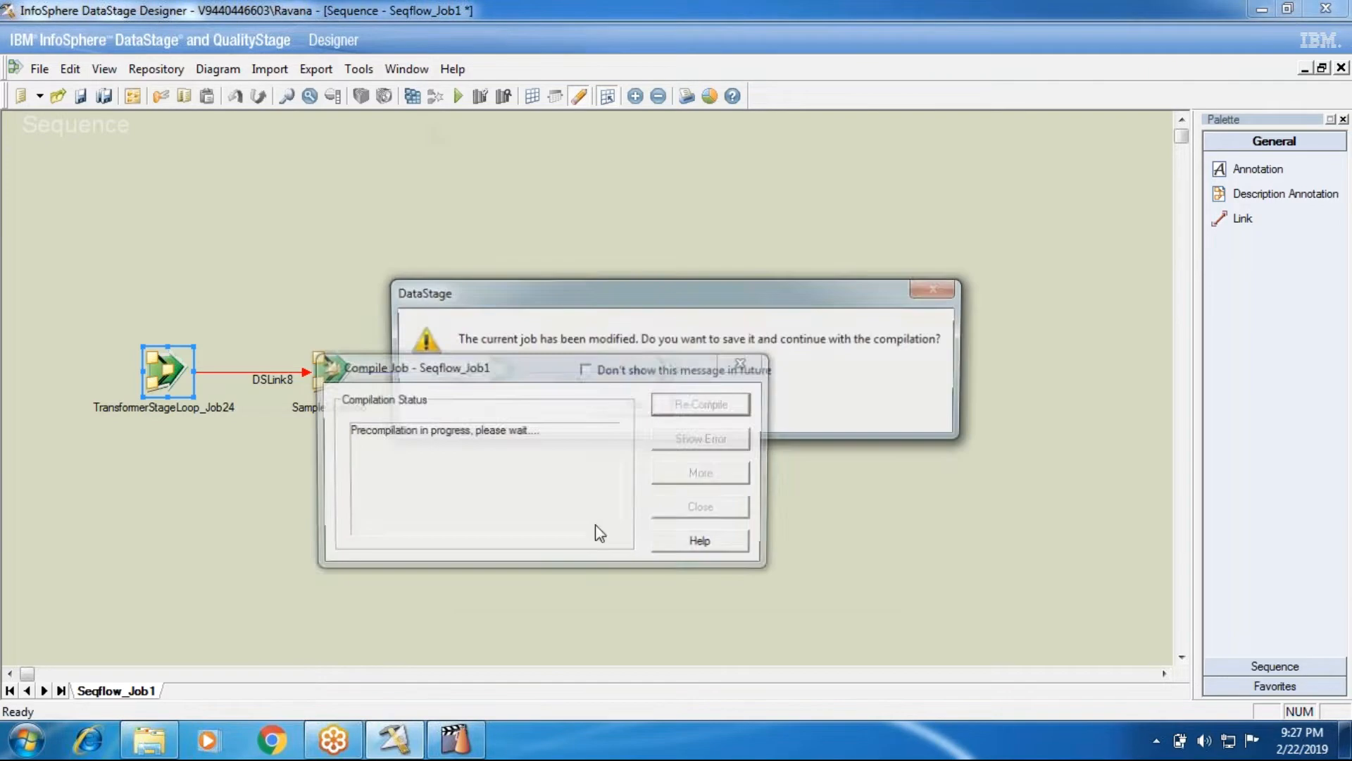
click(455, 739)
click(121, 226)
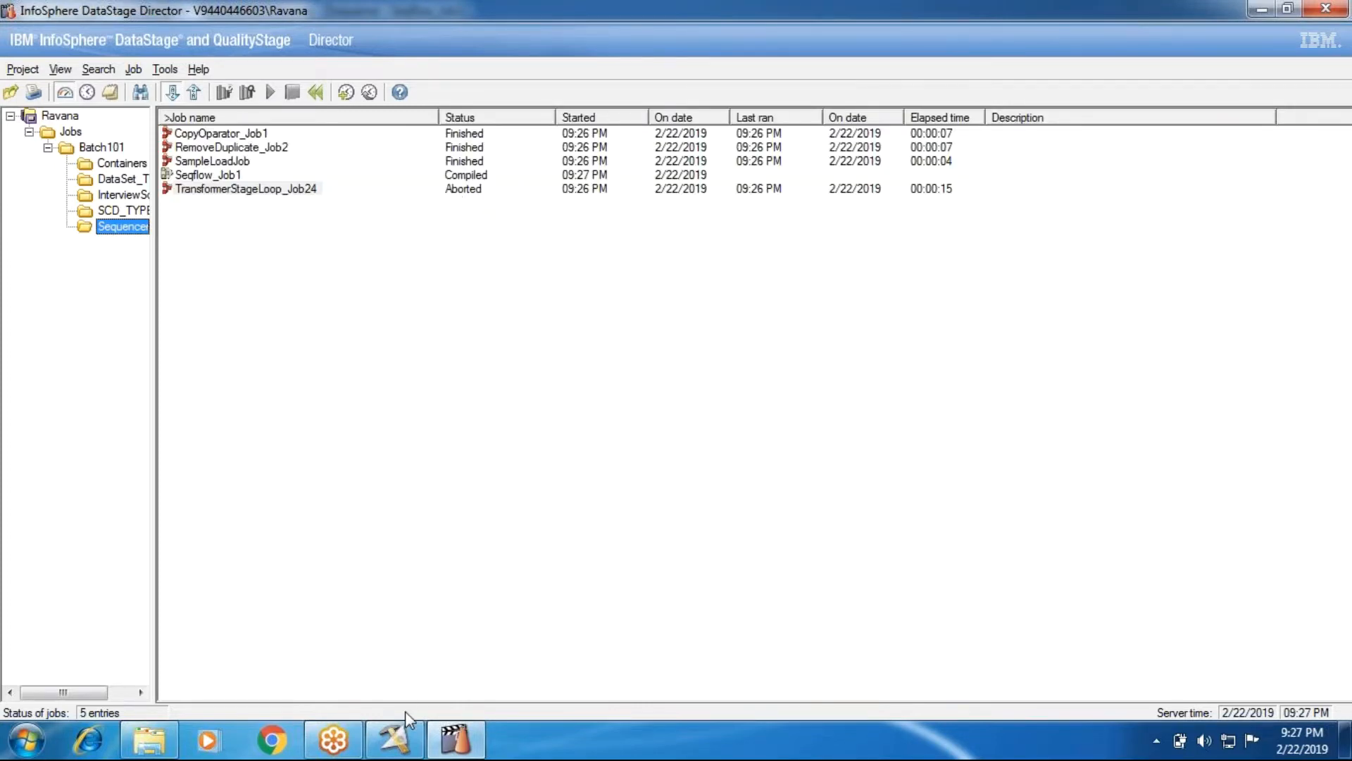
Dismiss the compilation report and run Seqflow_Job1 again with default options
click(393, 743)
click(665, 508)
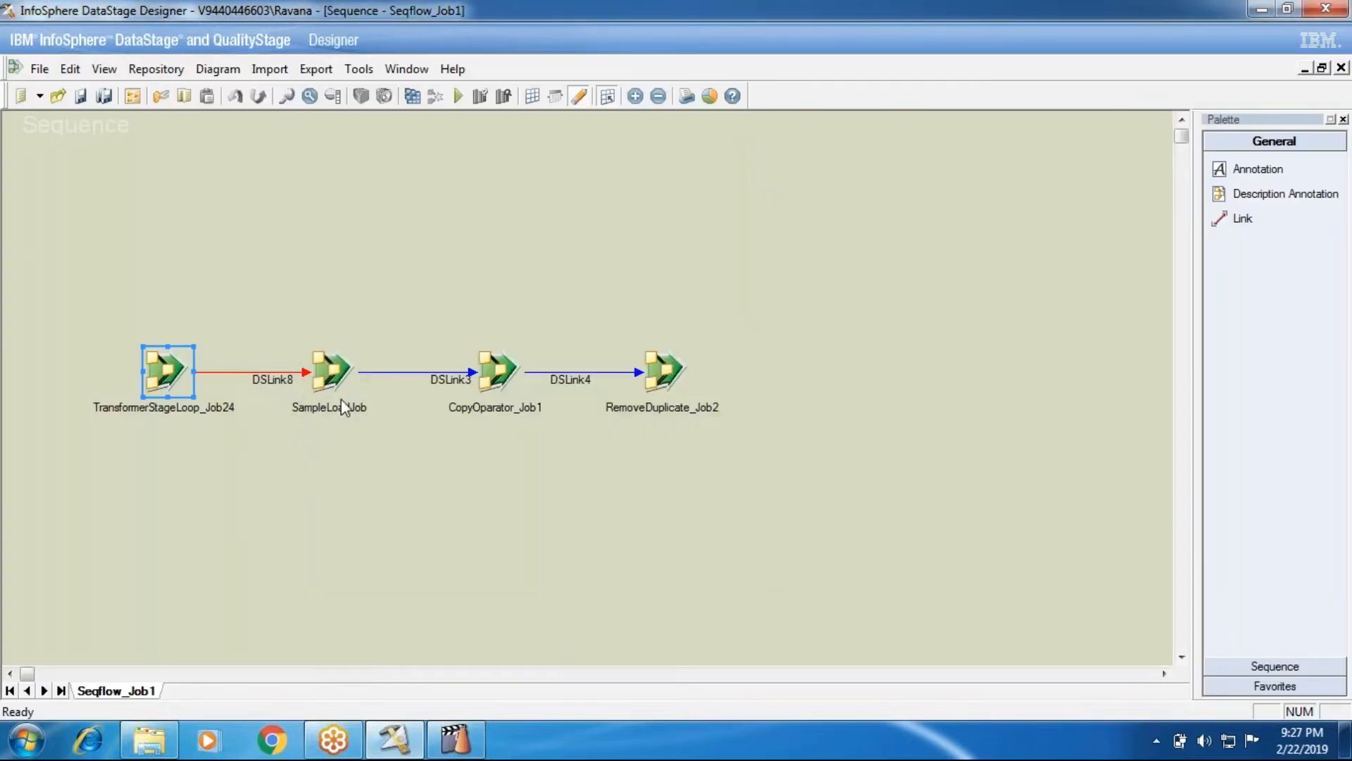
click(455, 739)
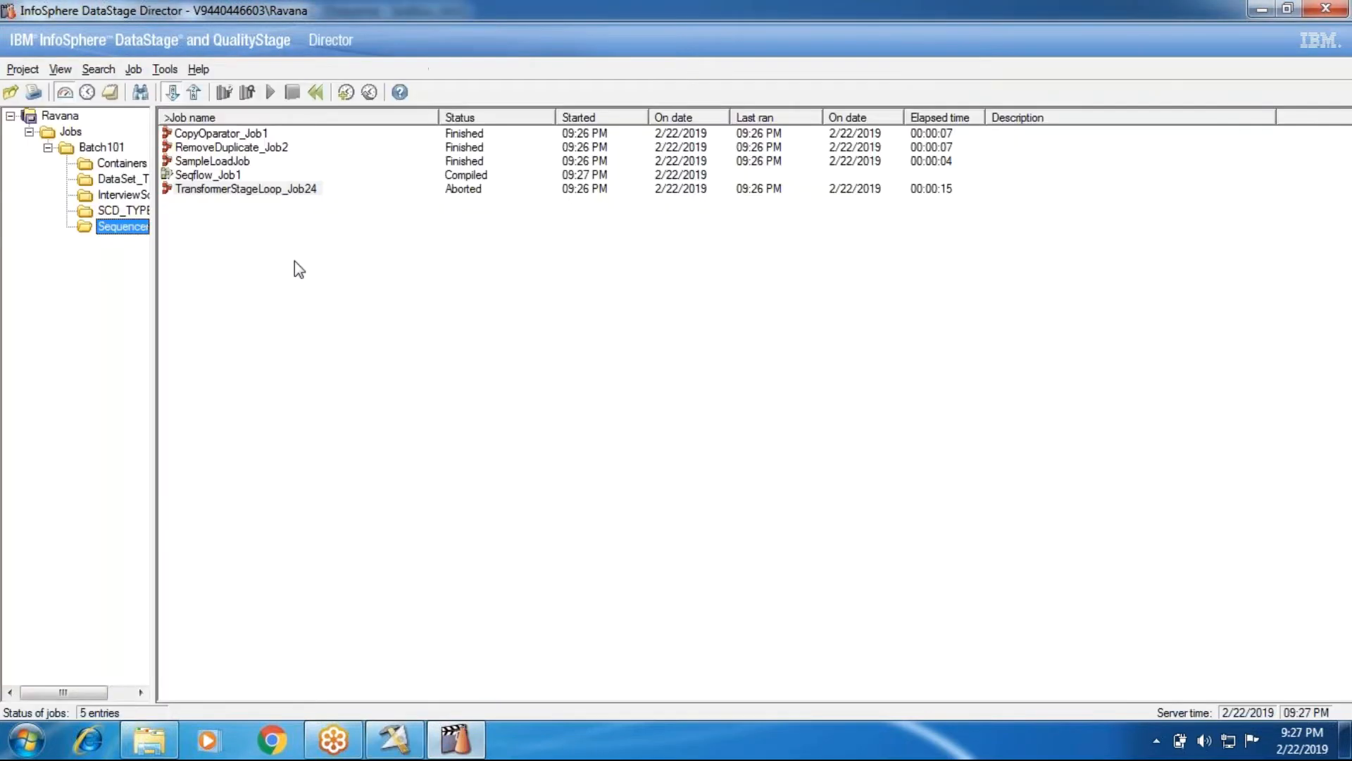
click(236, 159)
click(393, 740)
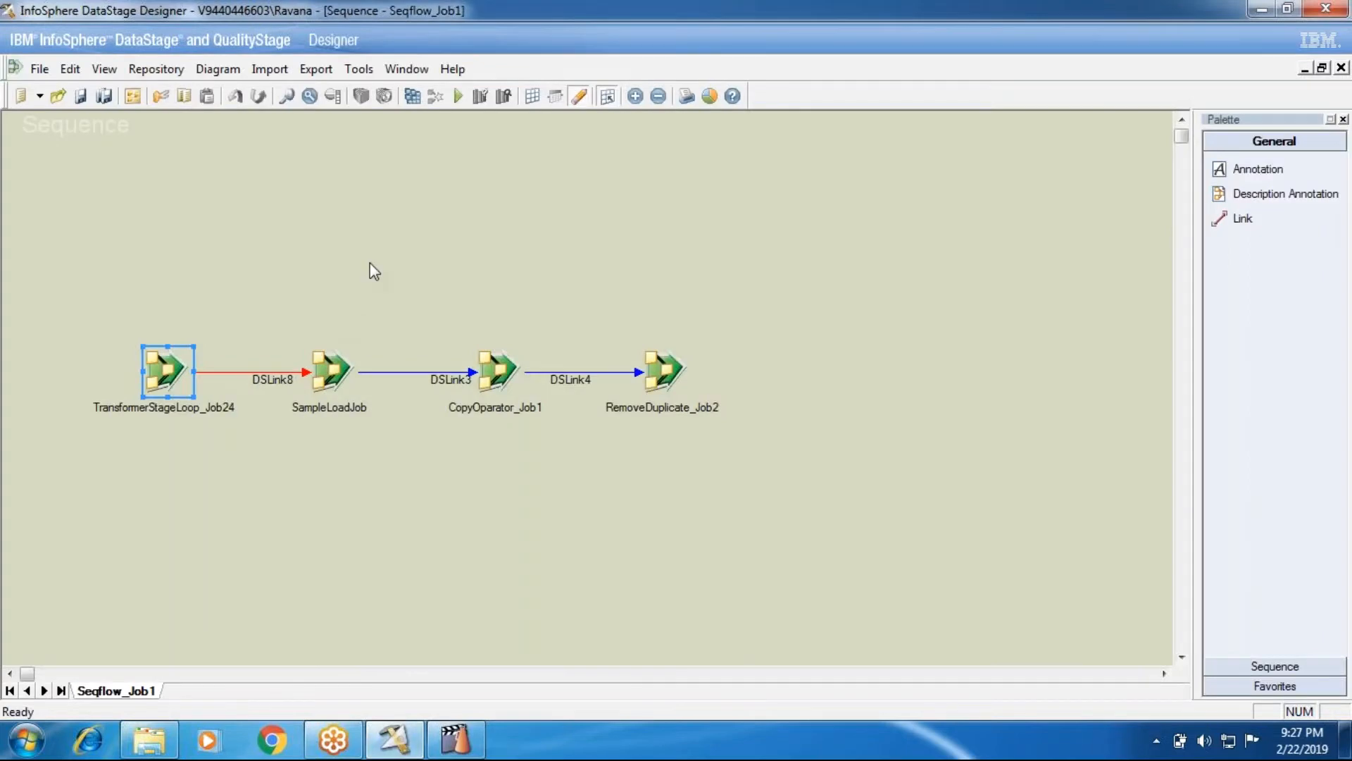
click(456, 99)
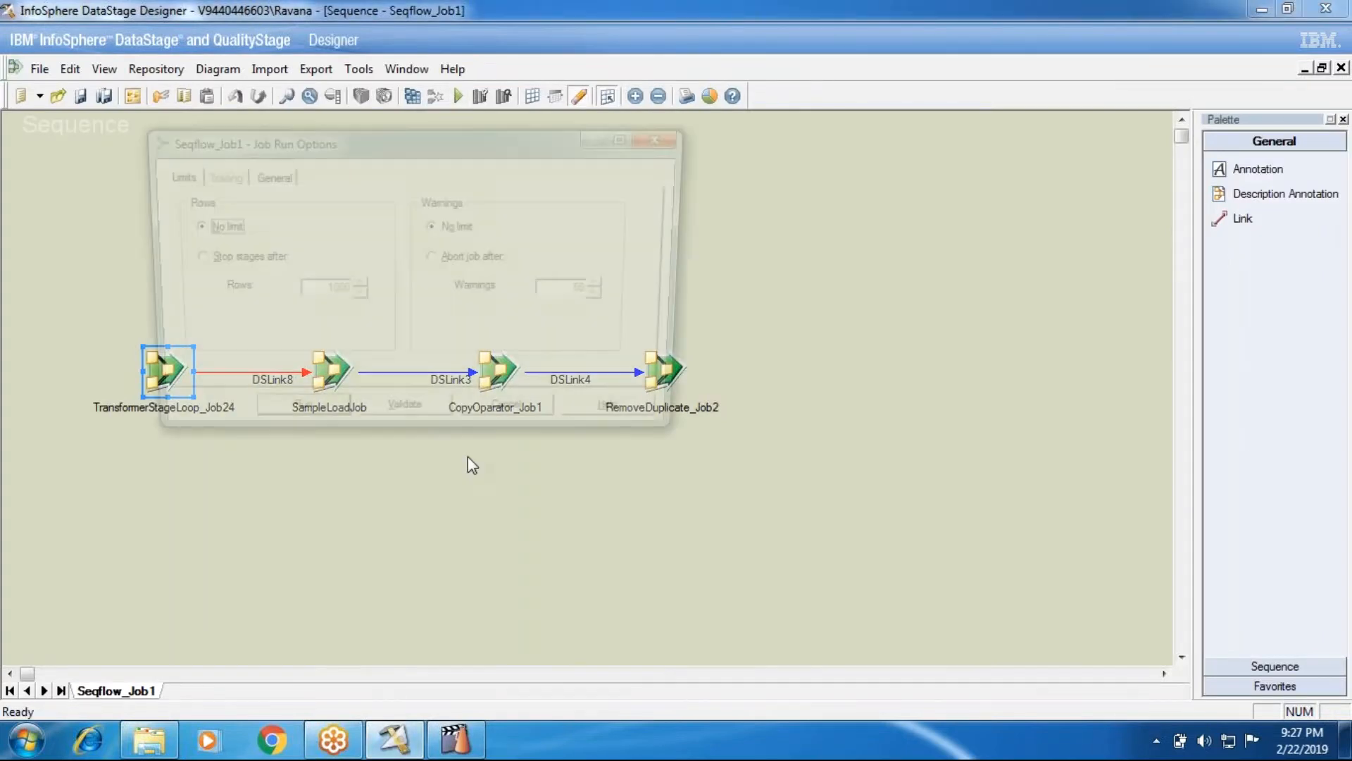
click(311, 429)
click(454, 740)
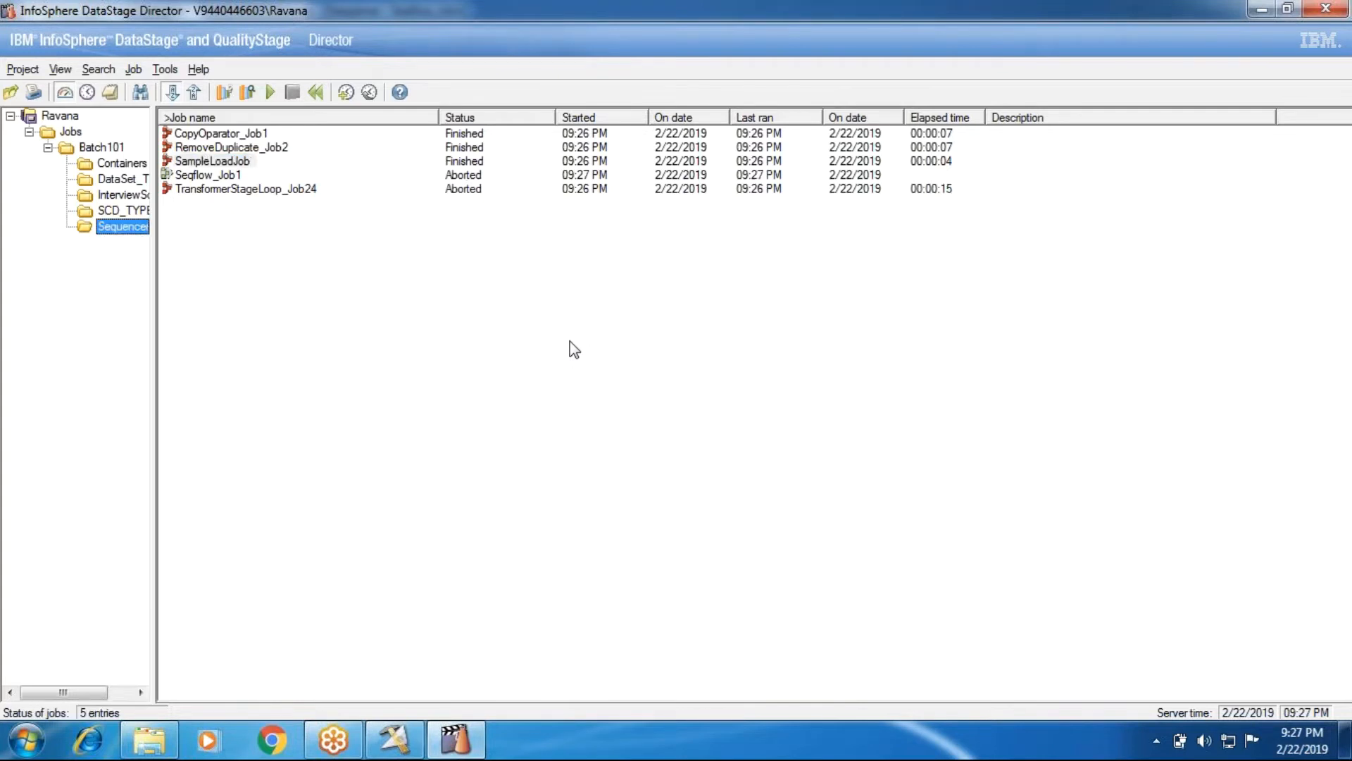
Inspect the 9:27:24 PM warning in Seqflow_Job1's log, then reopen TransformerStageLoop_Job24's job settings
click(232, 176)
click(109, 94)
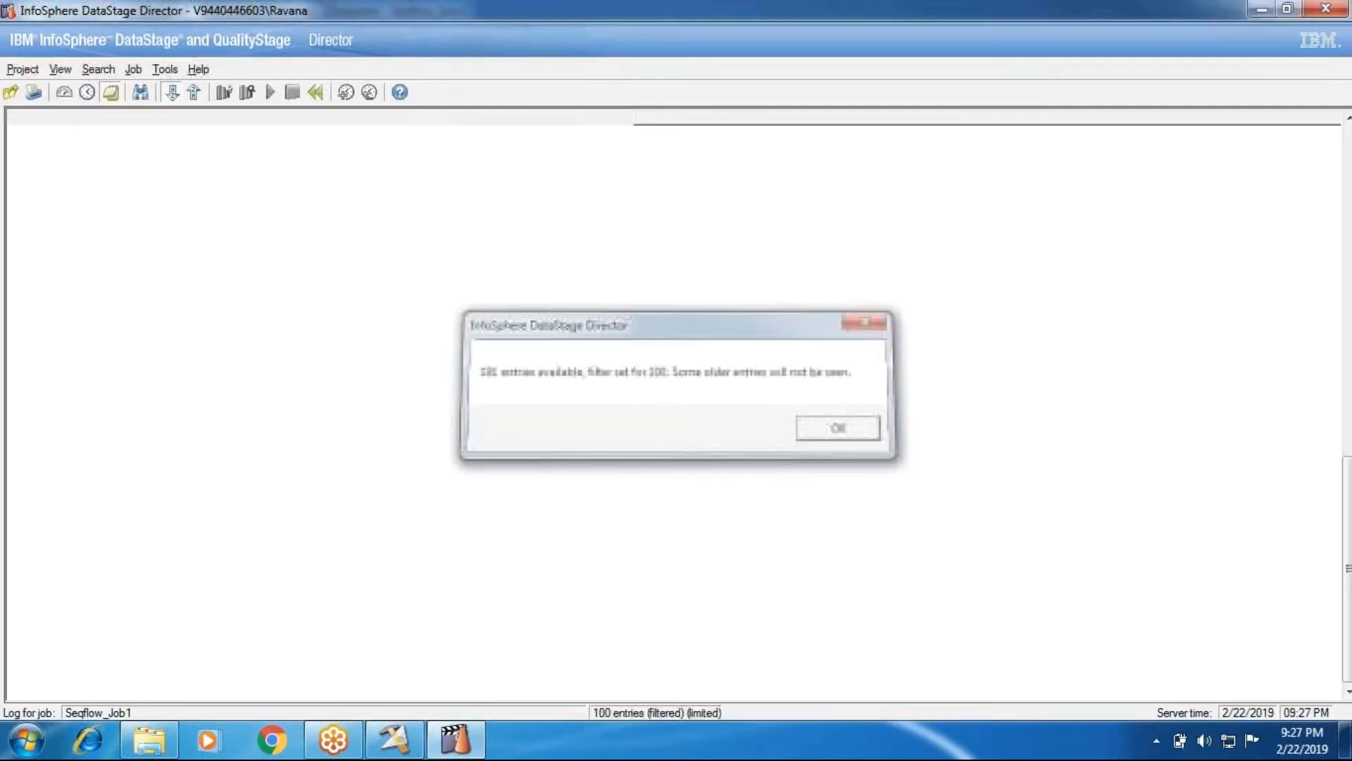
key(Return)
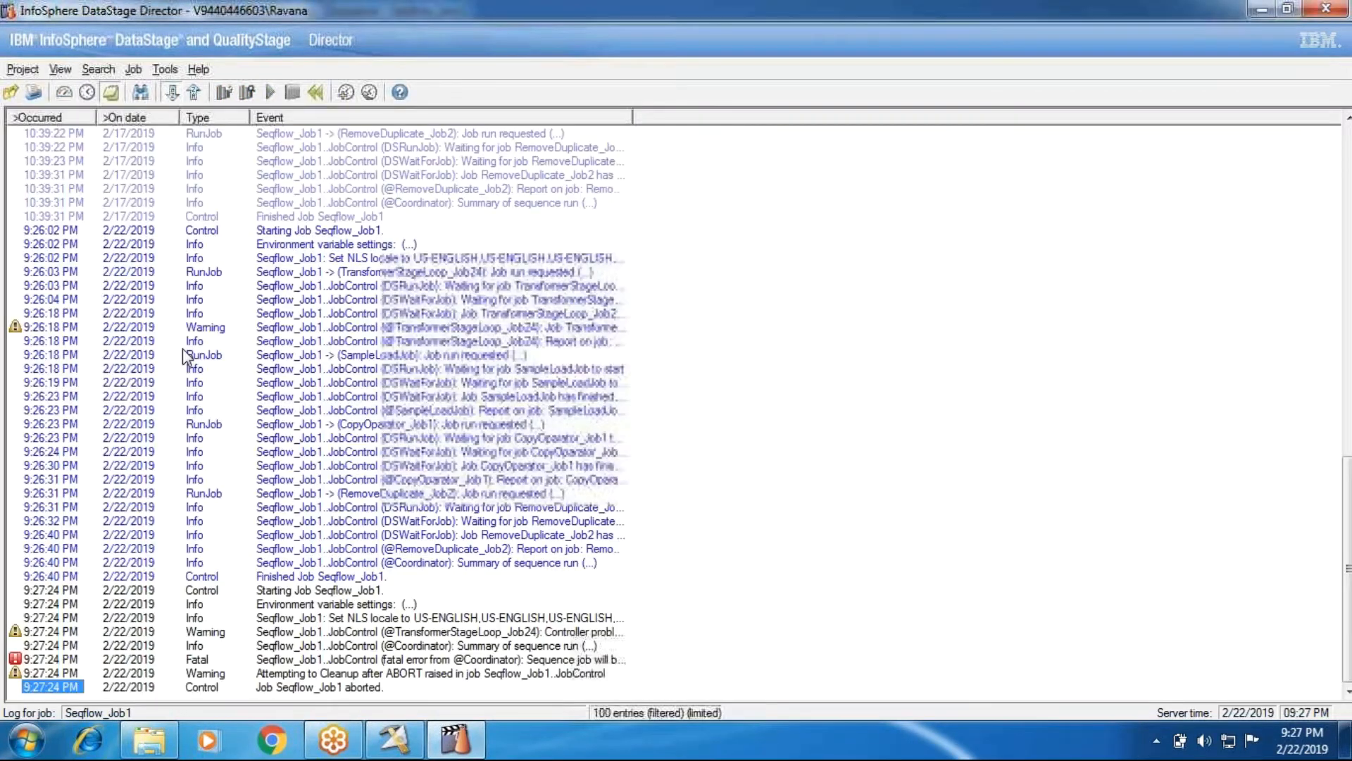
double_click(335, 634)
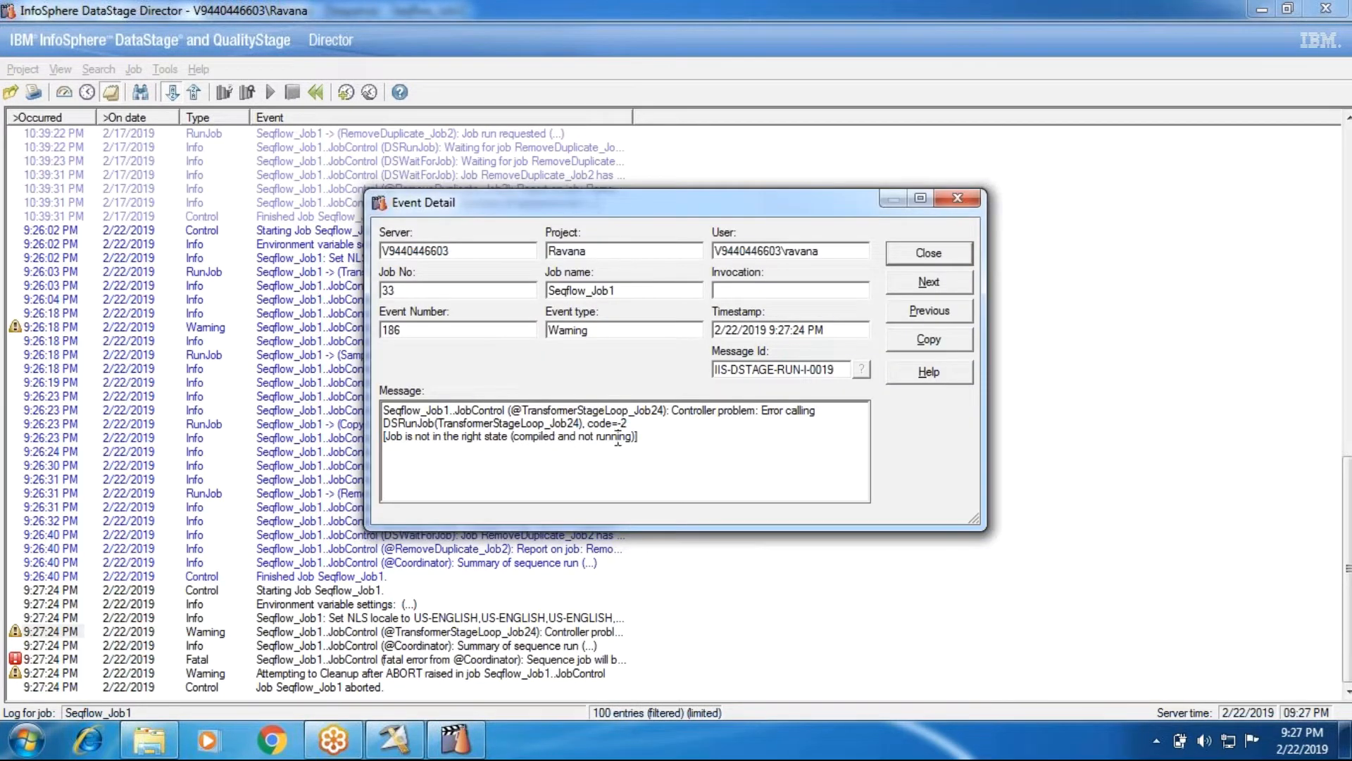
click(903, 253)
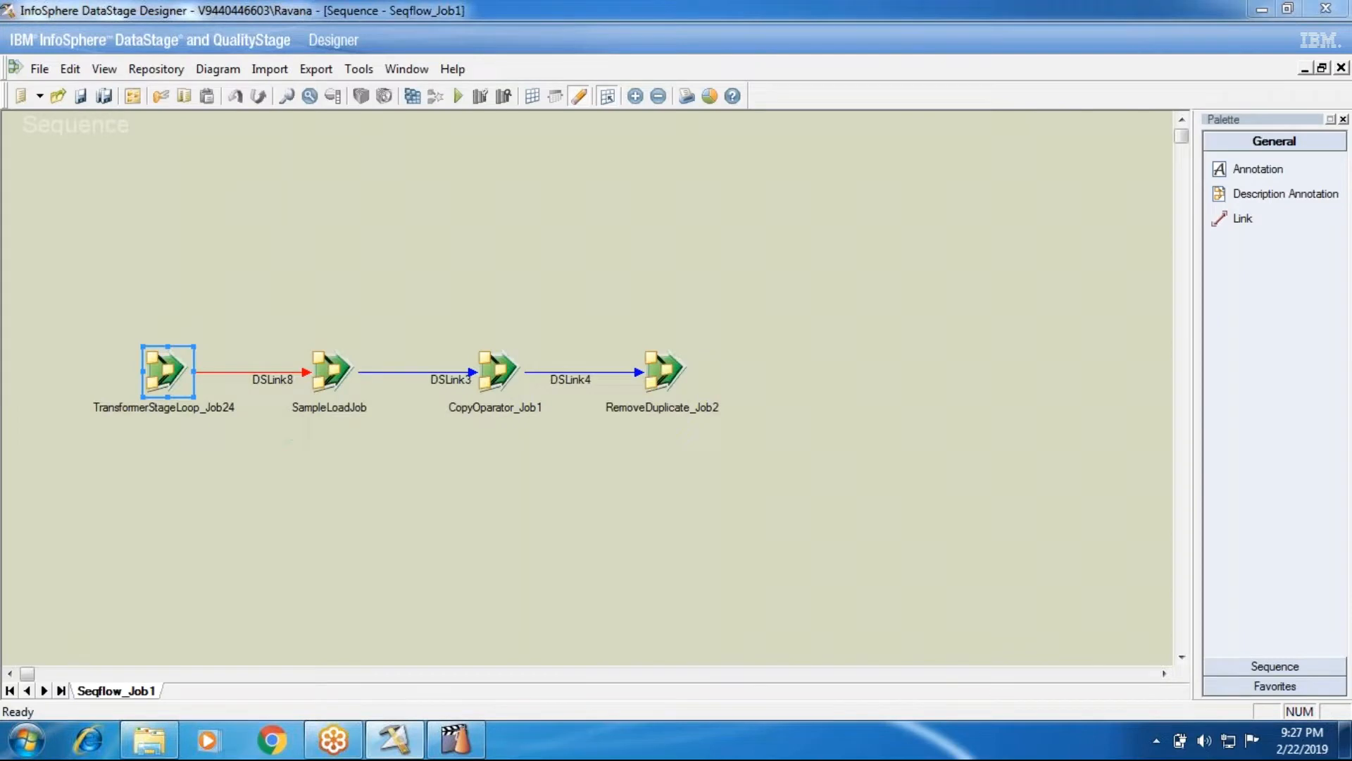
double_click(166, 368)
click(483, 173)
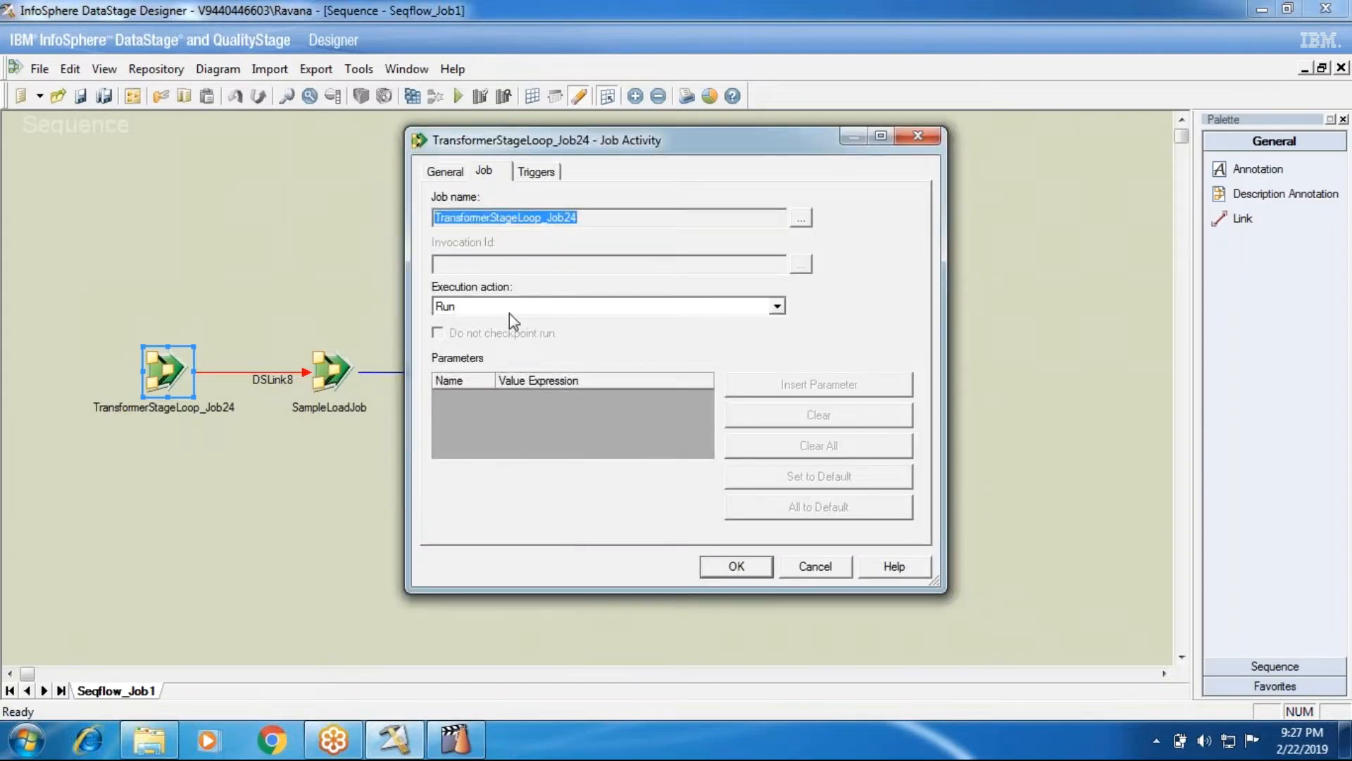
Keep the Job Activity settings, reopen TransformerStageLoop_Job24's activity properties, and switch to Director
click(734, 567)
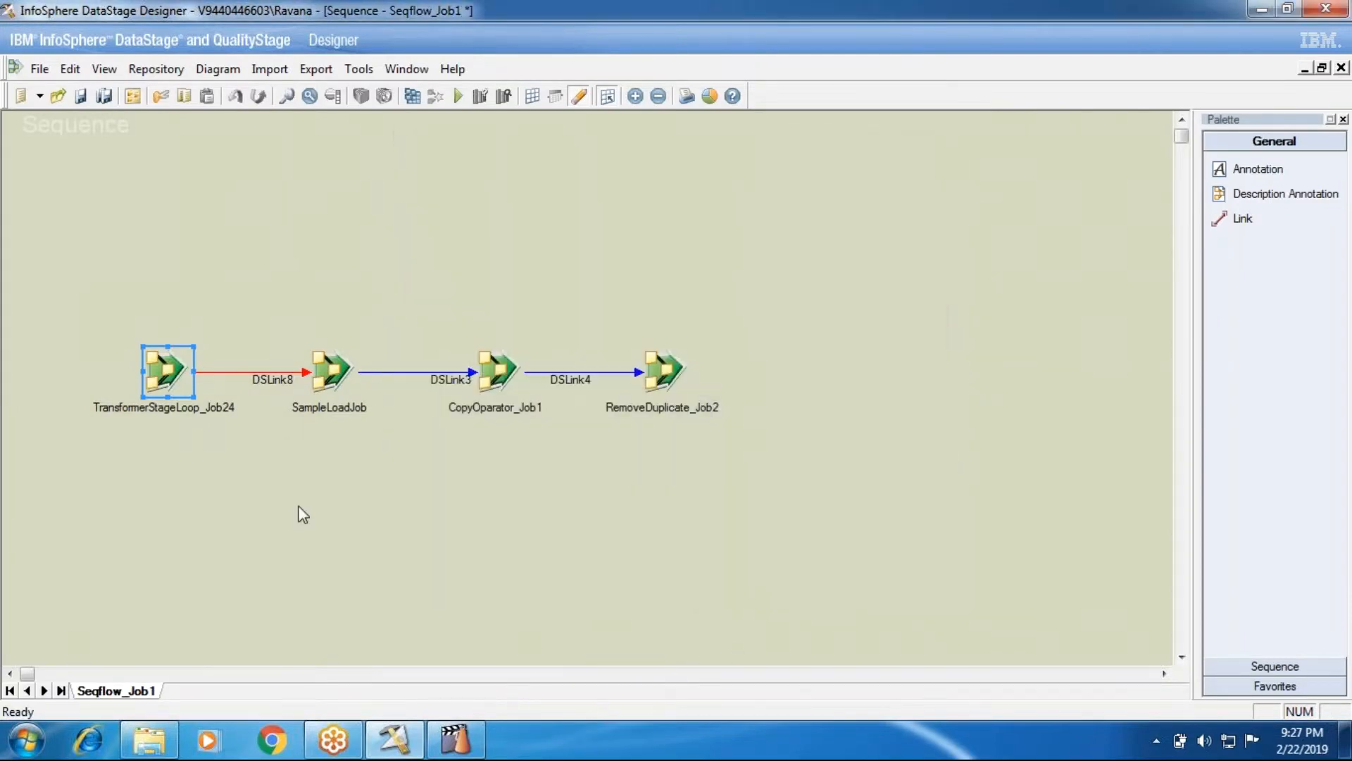
double_click(163, 375)
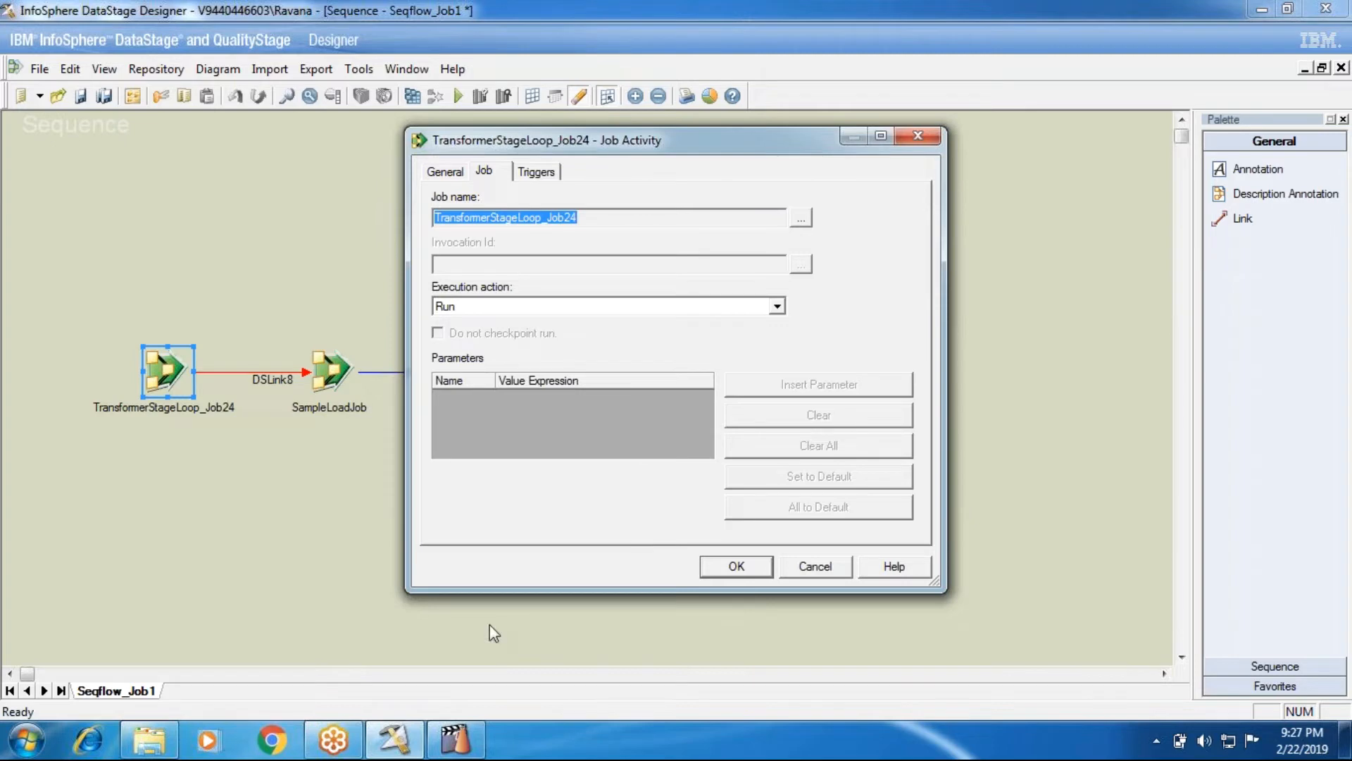
click(455, 740)
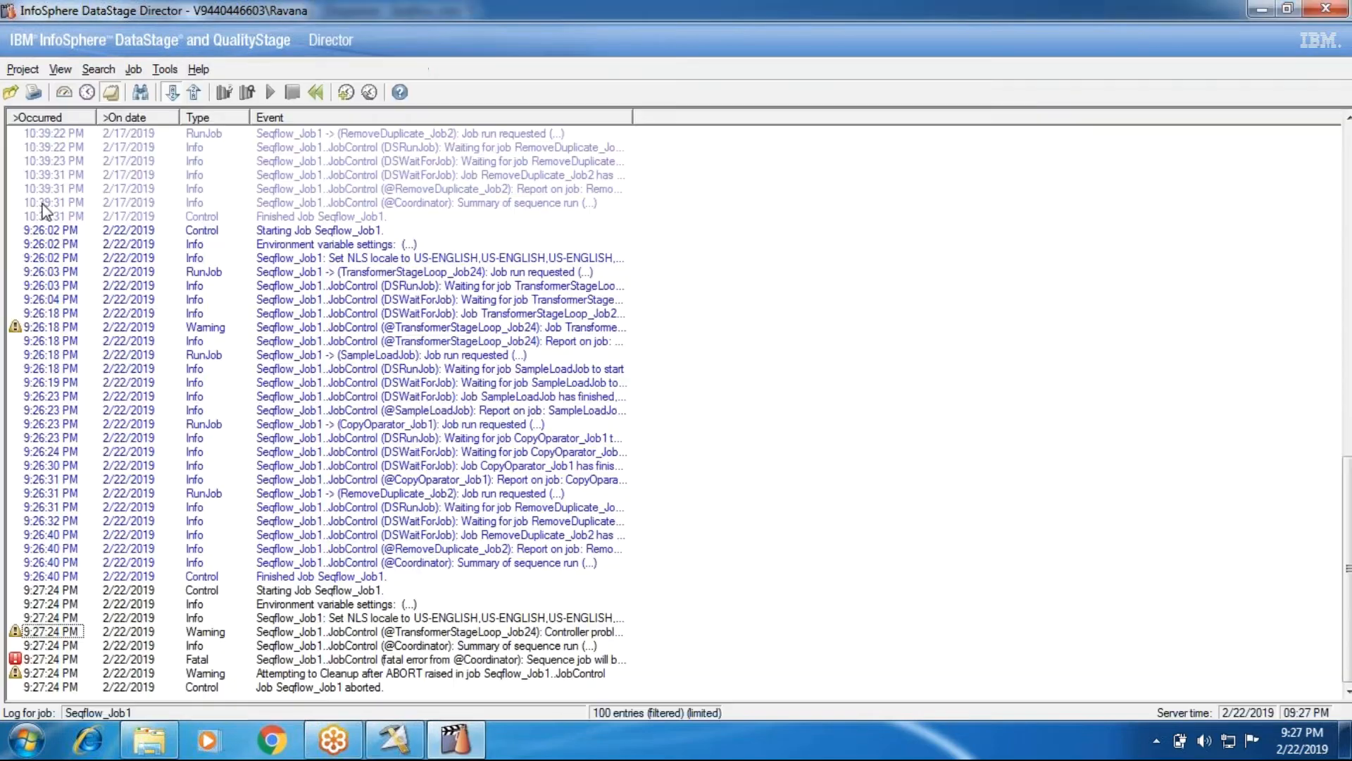
Show the Batch101 job status list and inspect the TransformerStageLoop_Job24 and Seqflow_Job1 rows
click(64, 92)
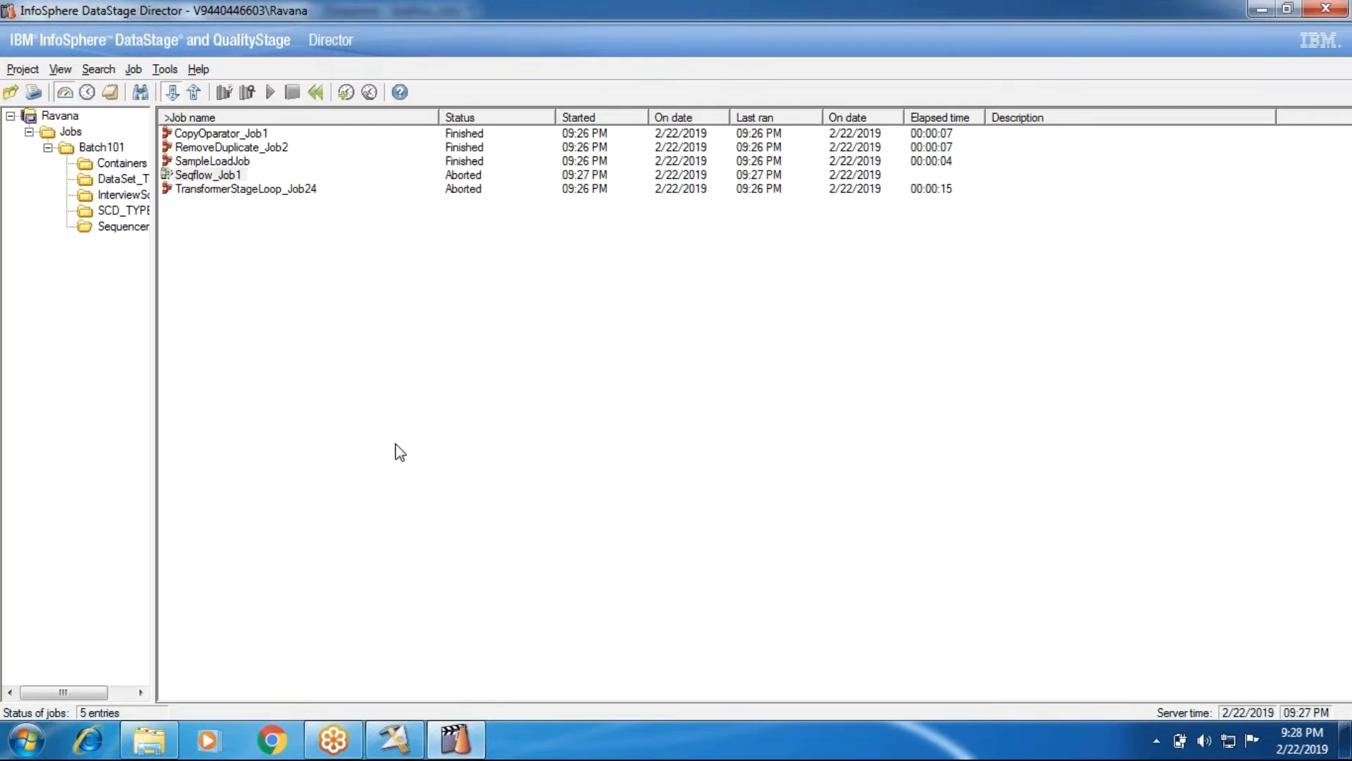
click(192, 189)
click(193, 176)
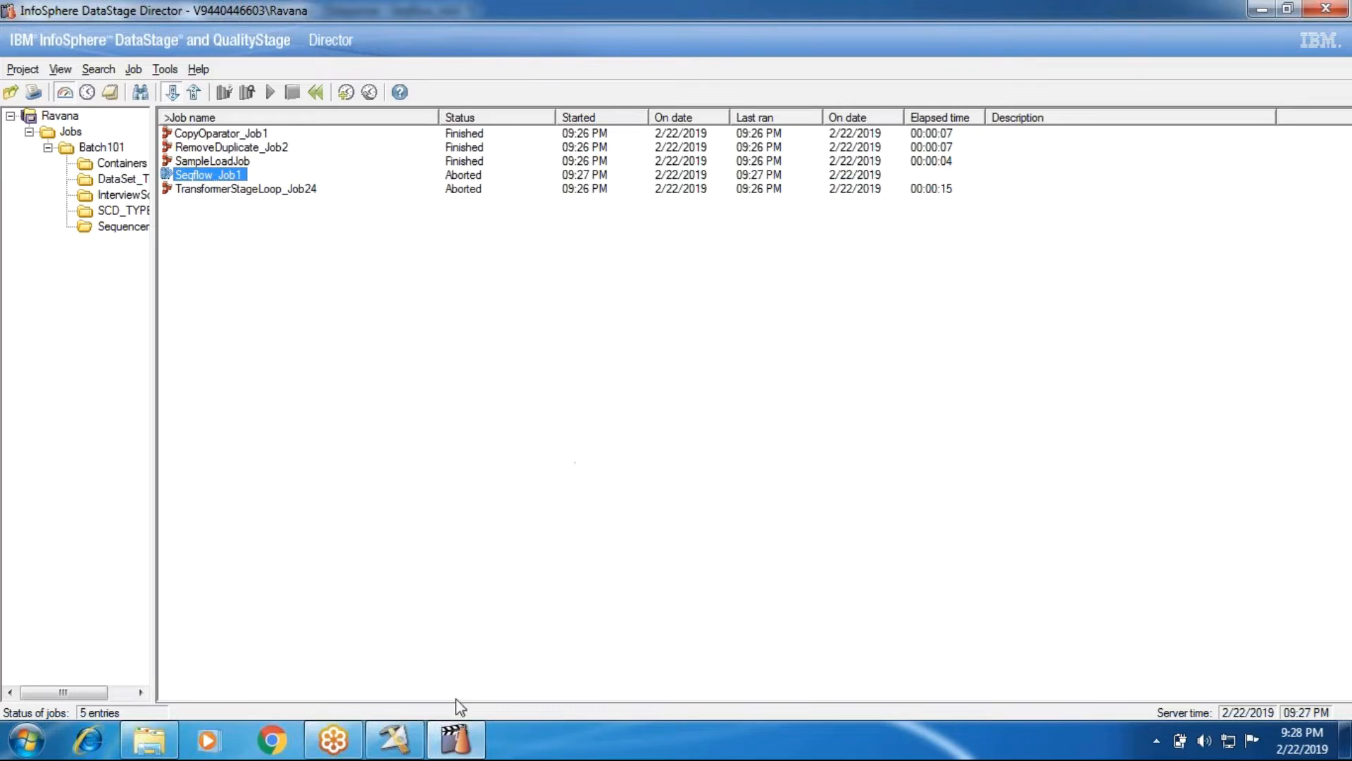
Set TransformerStageLoop_Job24's execution action to 'Reset if required, then run' and compile Seqflow_Job1
mouse_move(408, 752)
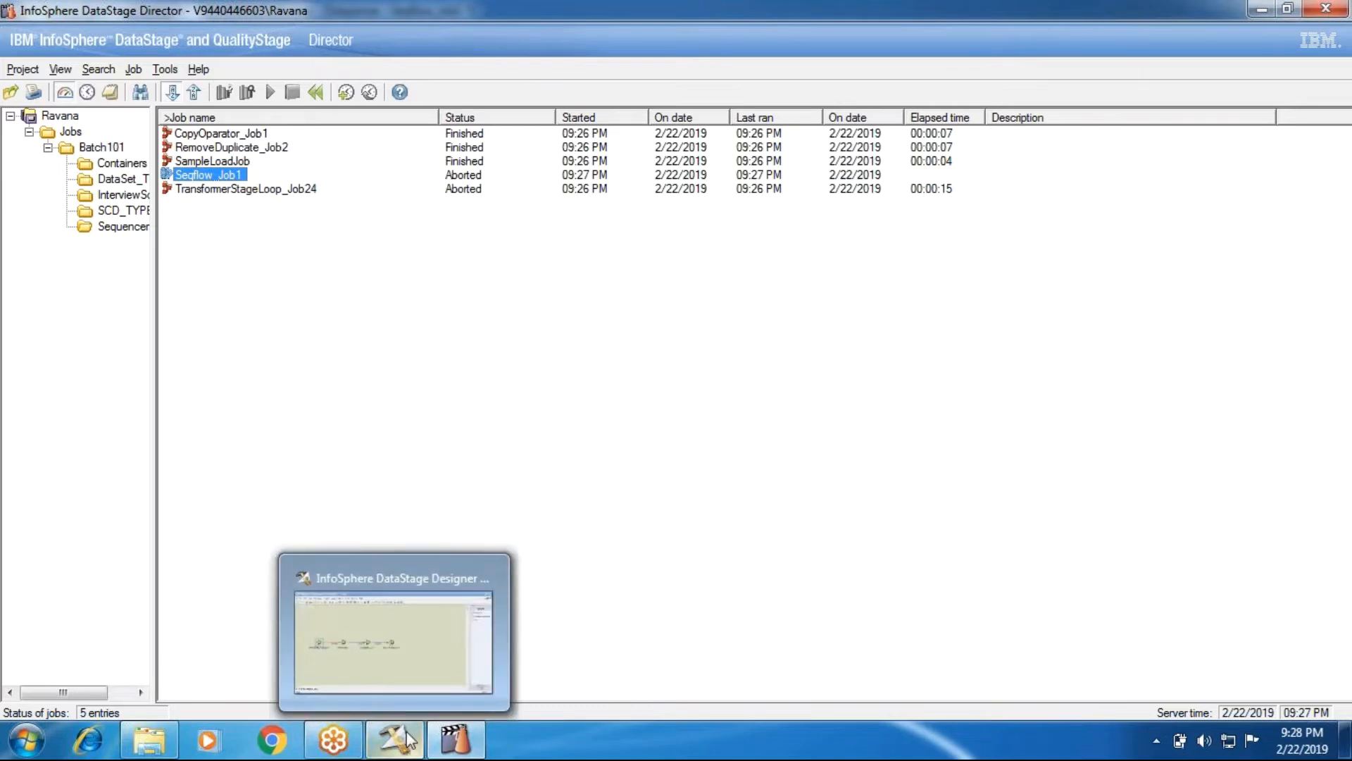
click(408, 752)
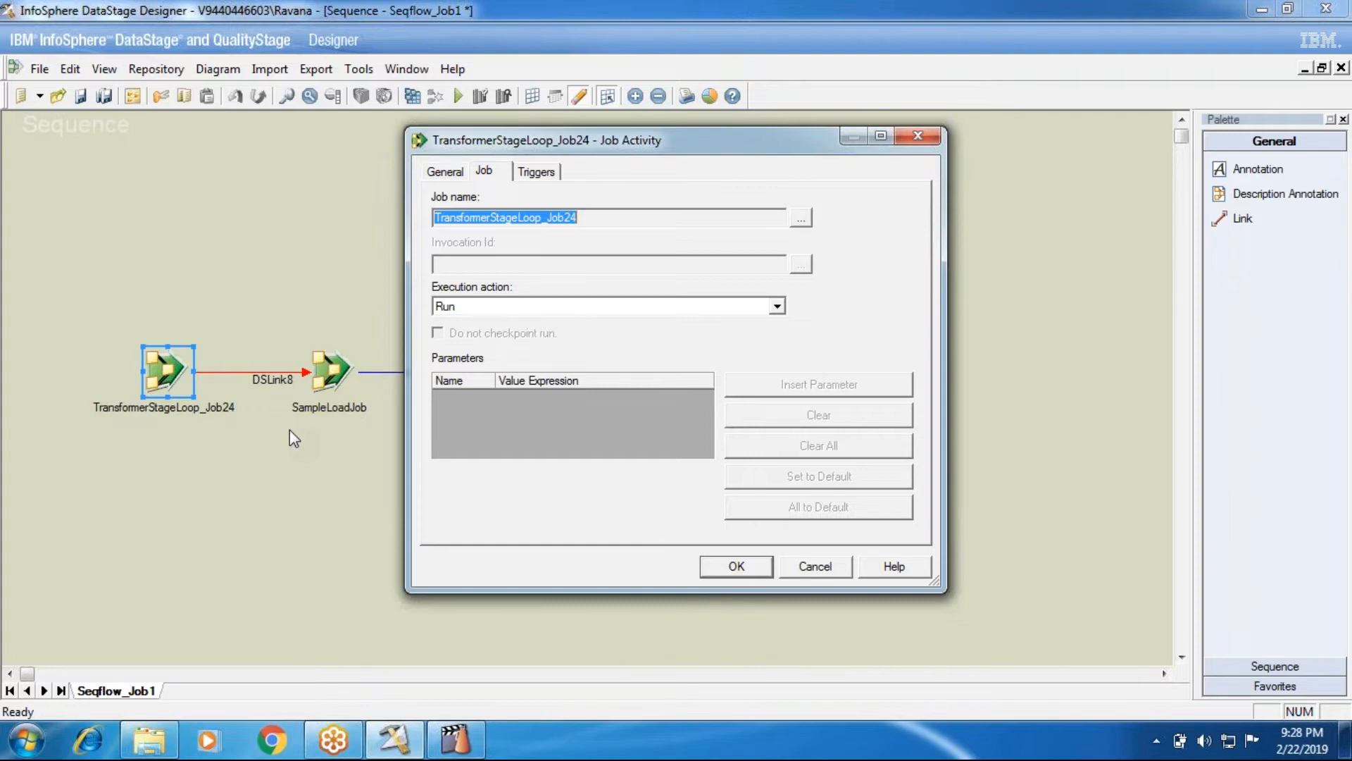
click(483, 308)
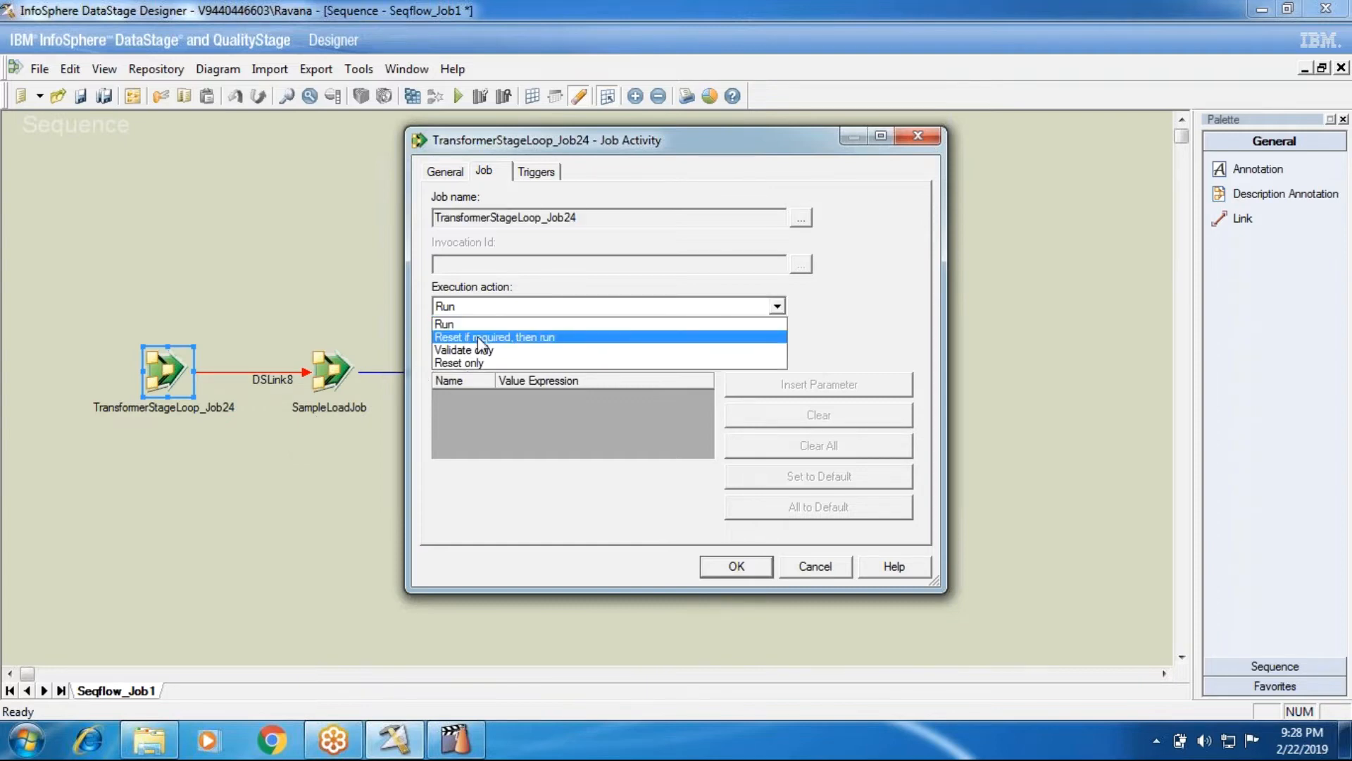
click(479, 338)
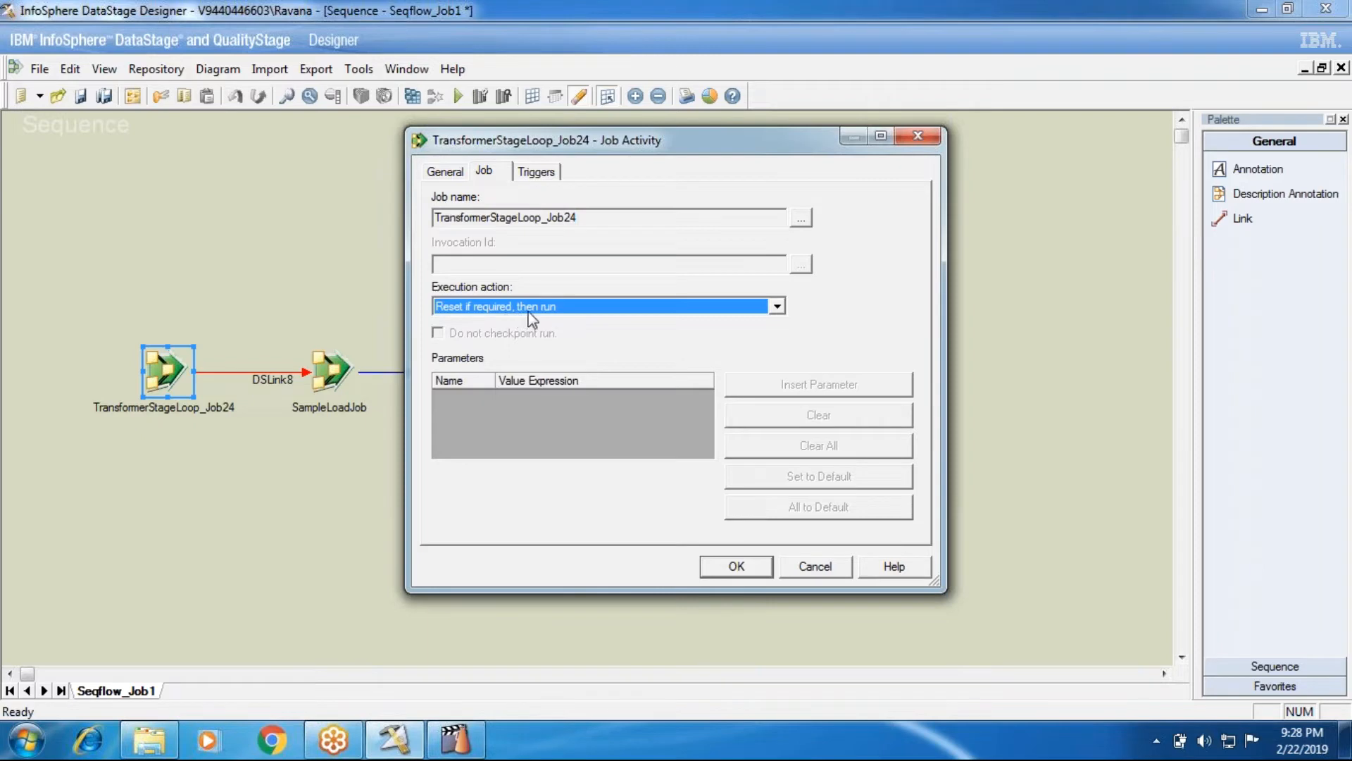
click(555, 308)
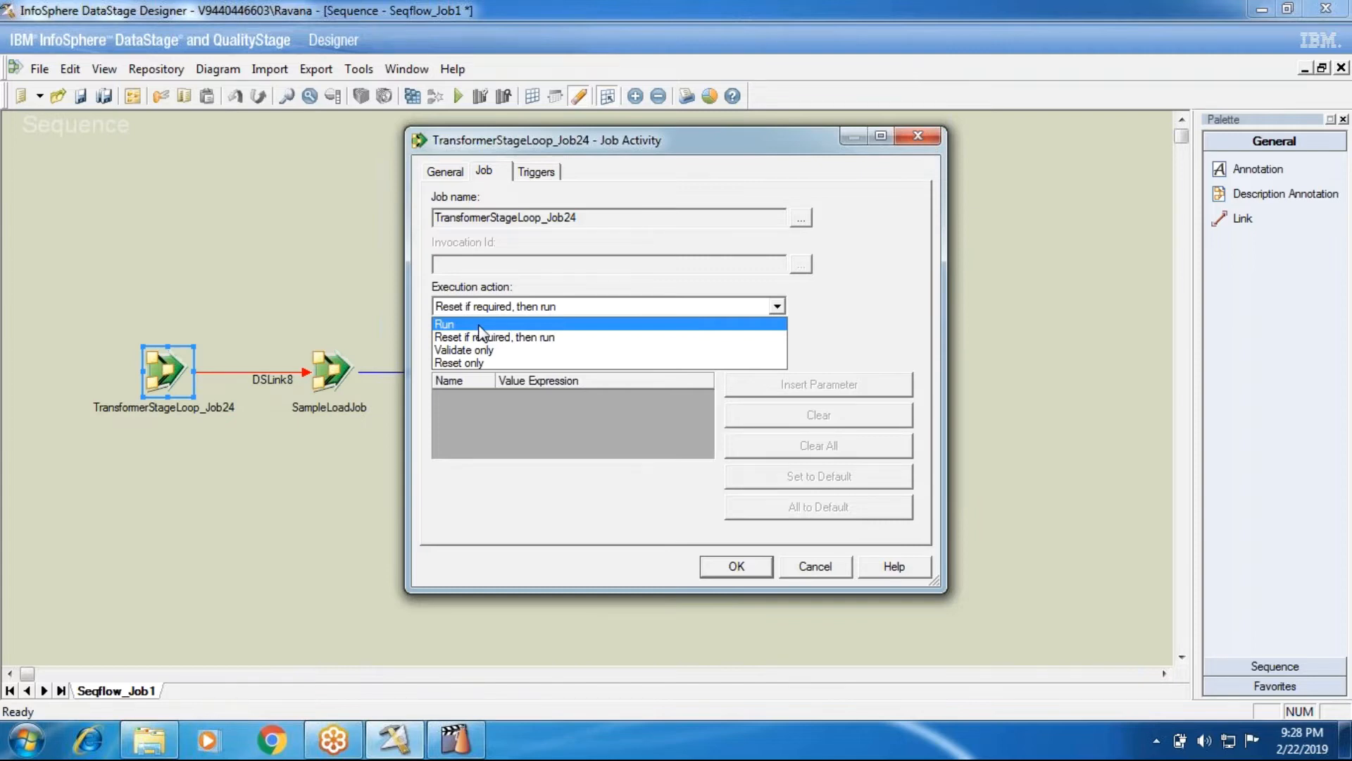
click(481, 336)
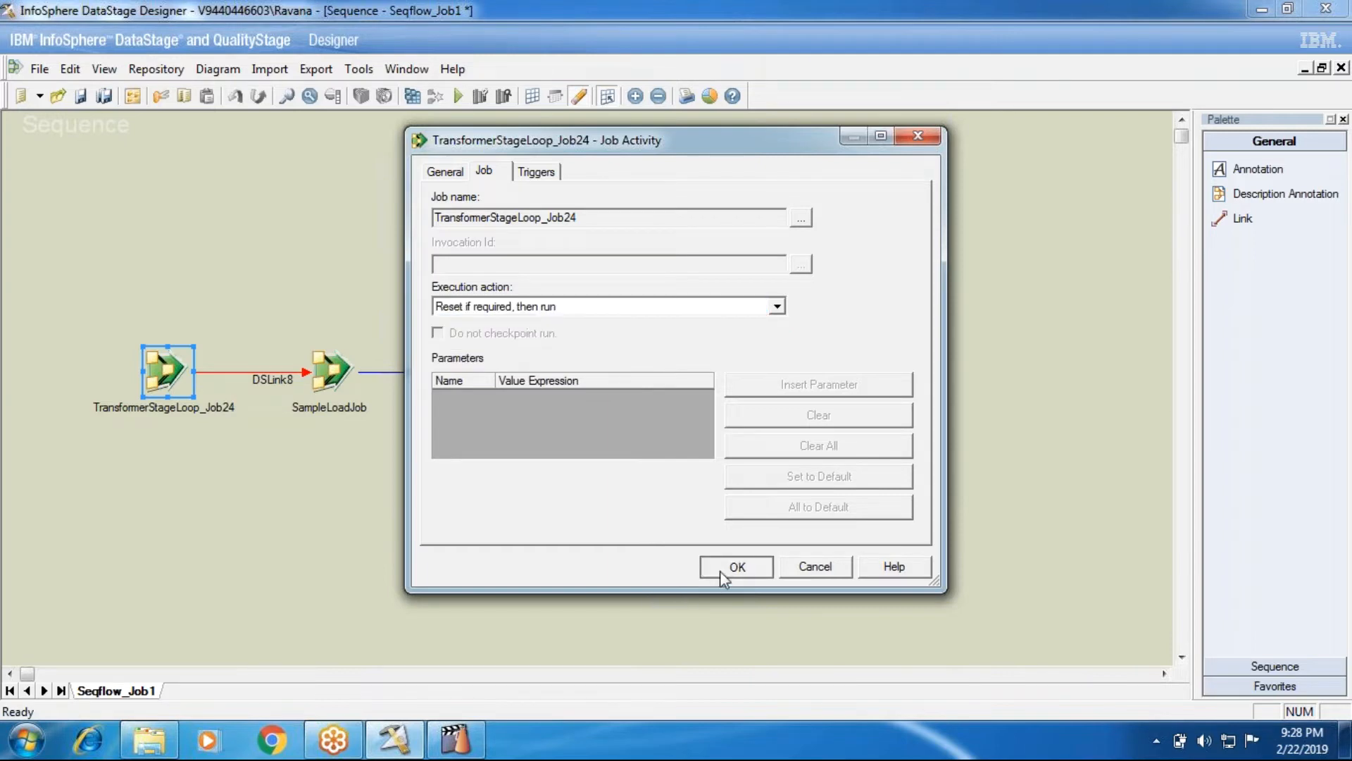
click(719, 571)
click(413, 96)
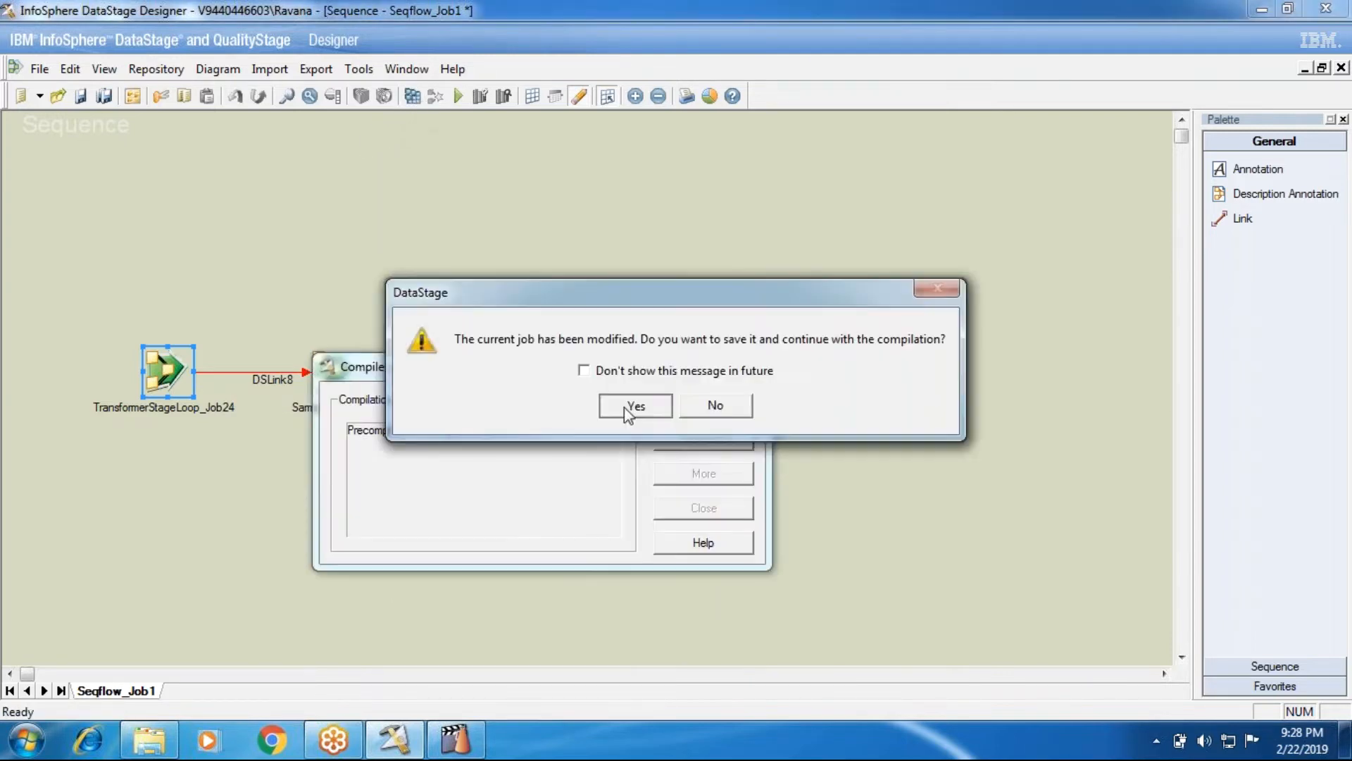
Save Seqflow_Job1, let it compile without errors, and close the compile report
click(629, 407)
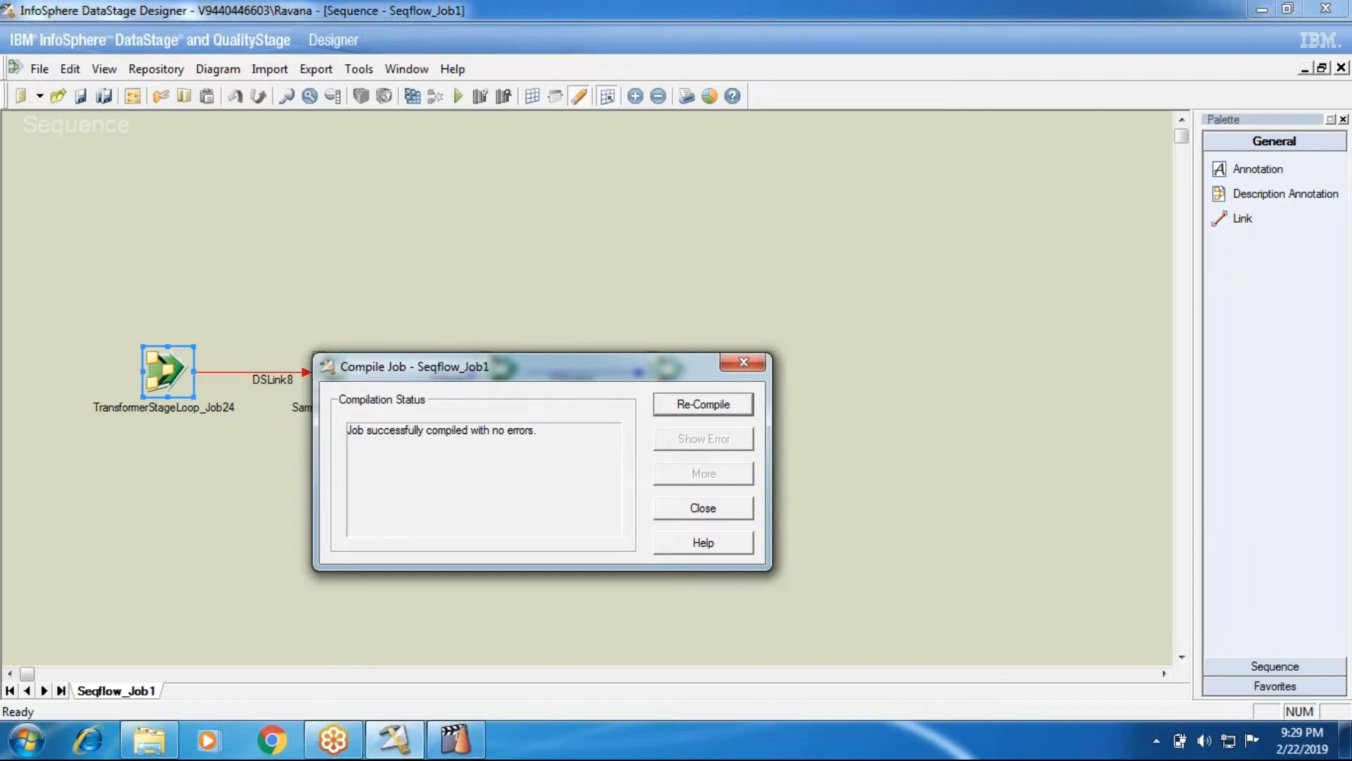
click(718, 508)
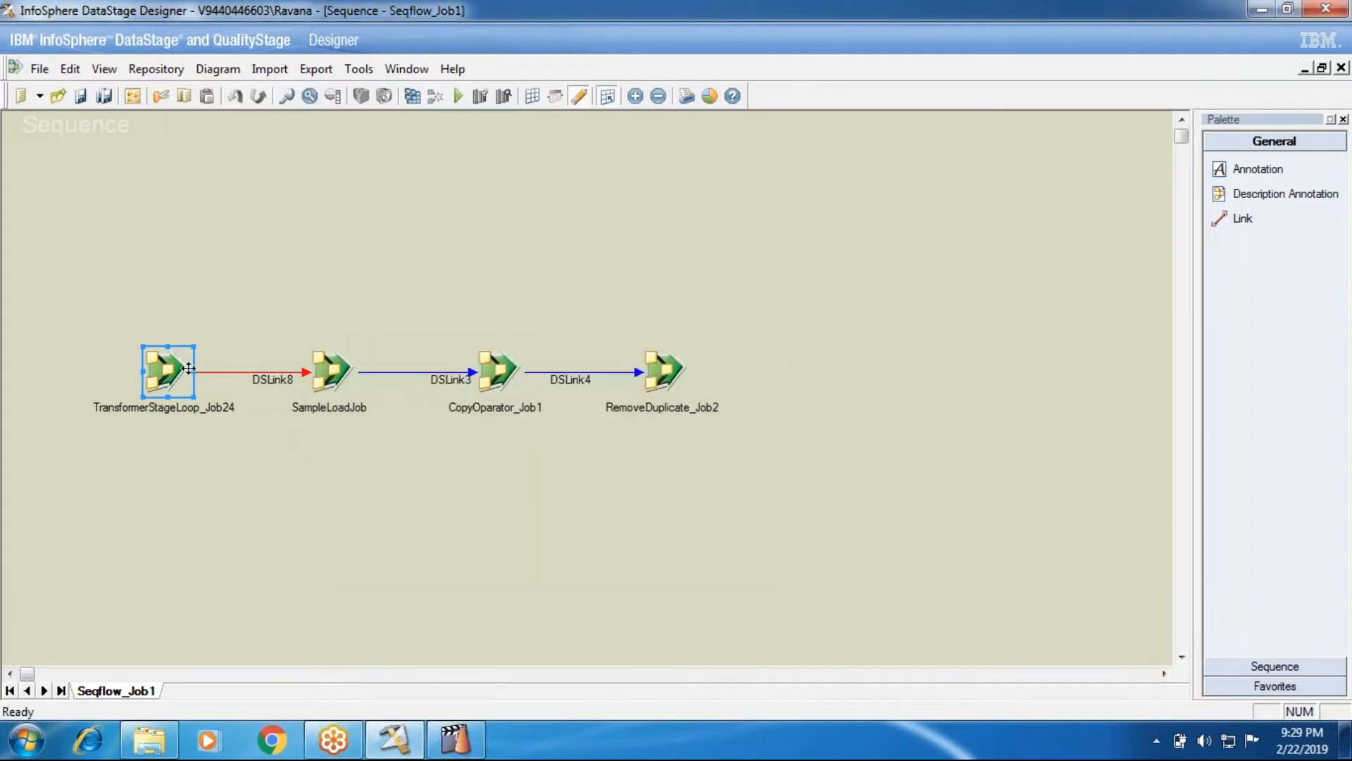
Rerun the Seqflow_Job1 sequence from its run options, then return to Designer
click(460, 95)
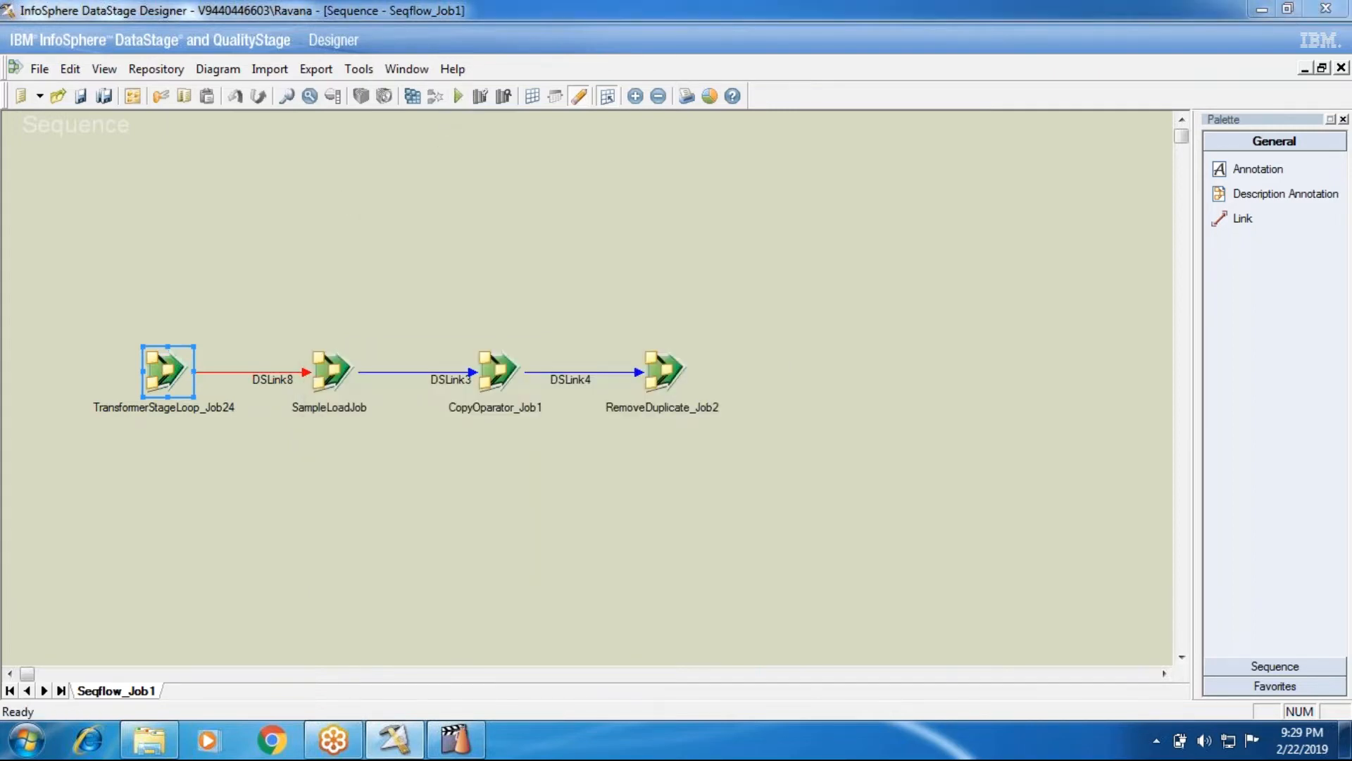
click(308, 420)
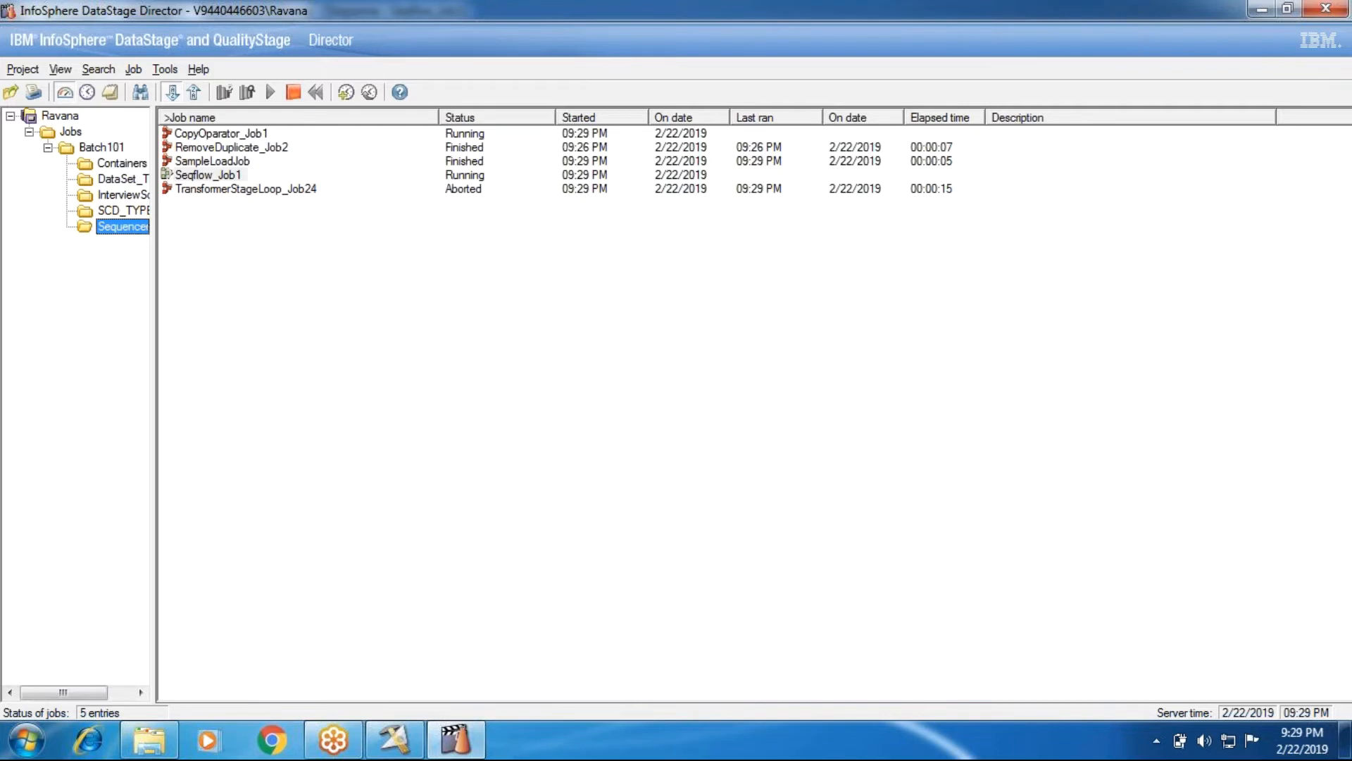
click(394, 740)
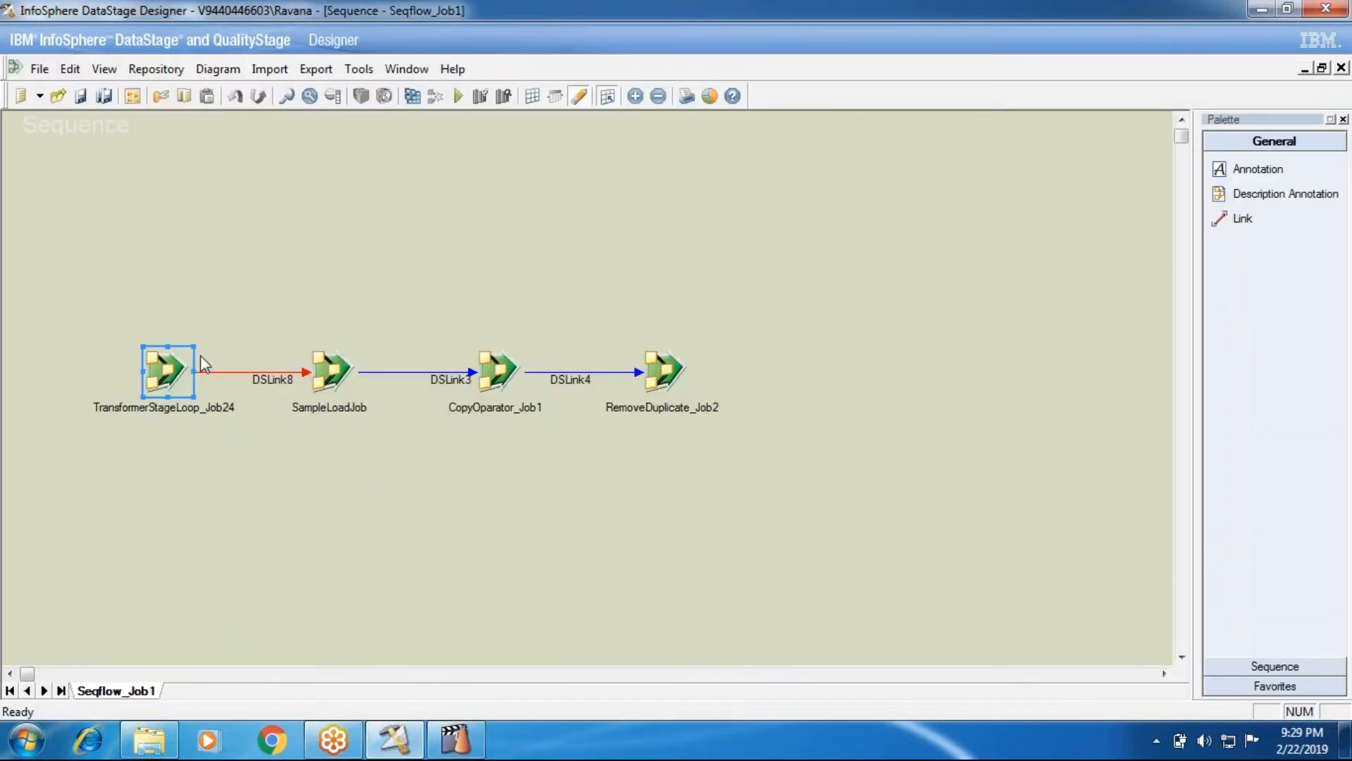
Confirm TransformerStageLoop_Job24 still uses 'Reset if required, then run', then show the Sequence palette activities
double_click(167, 369)
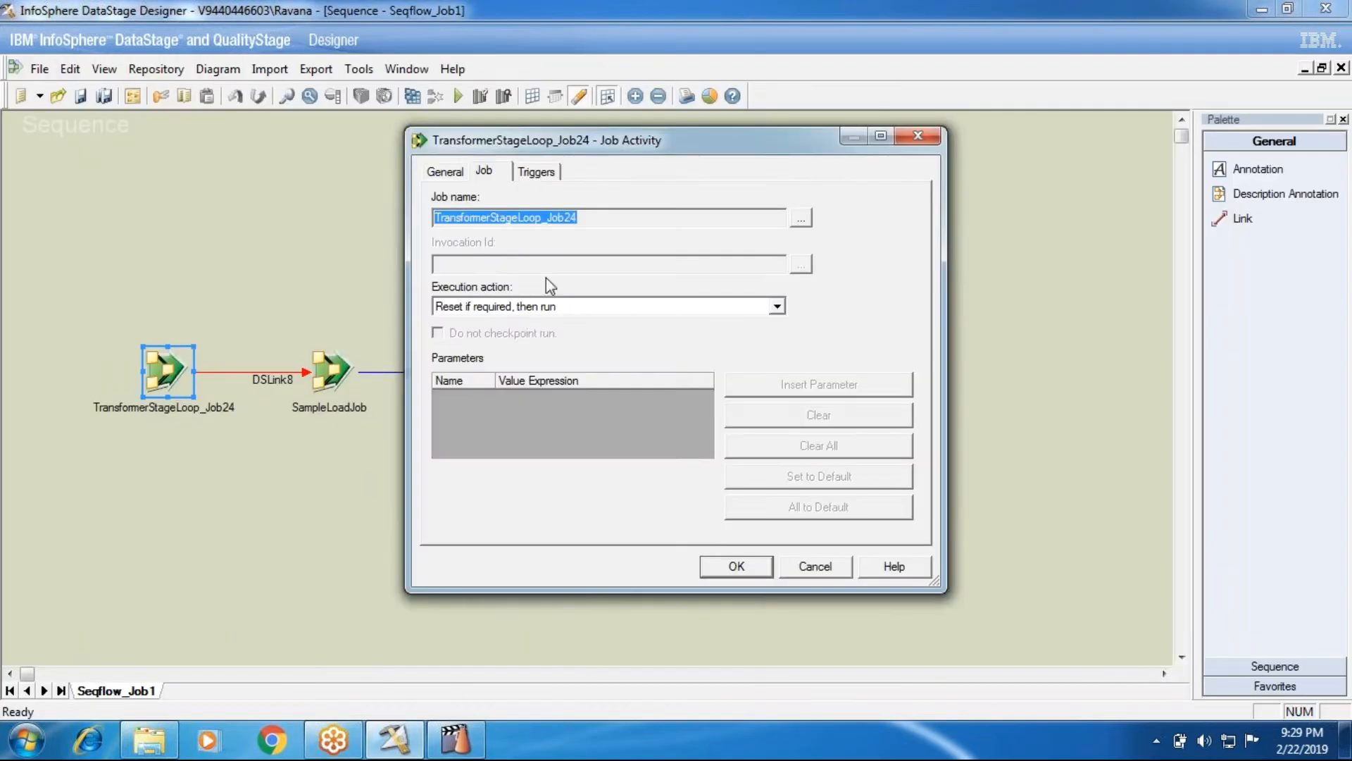
click(493, 308)
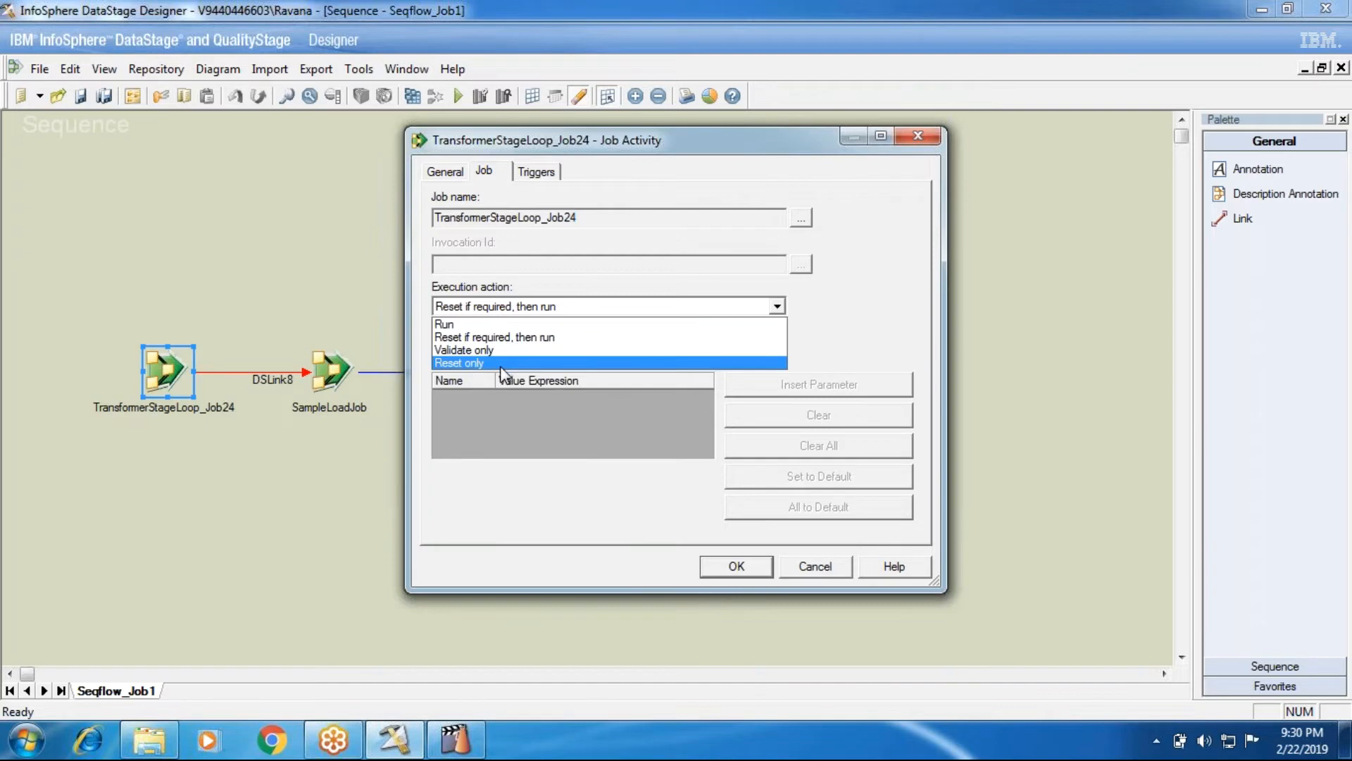
click(819, 570)
click(815, 566)
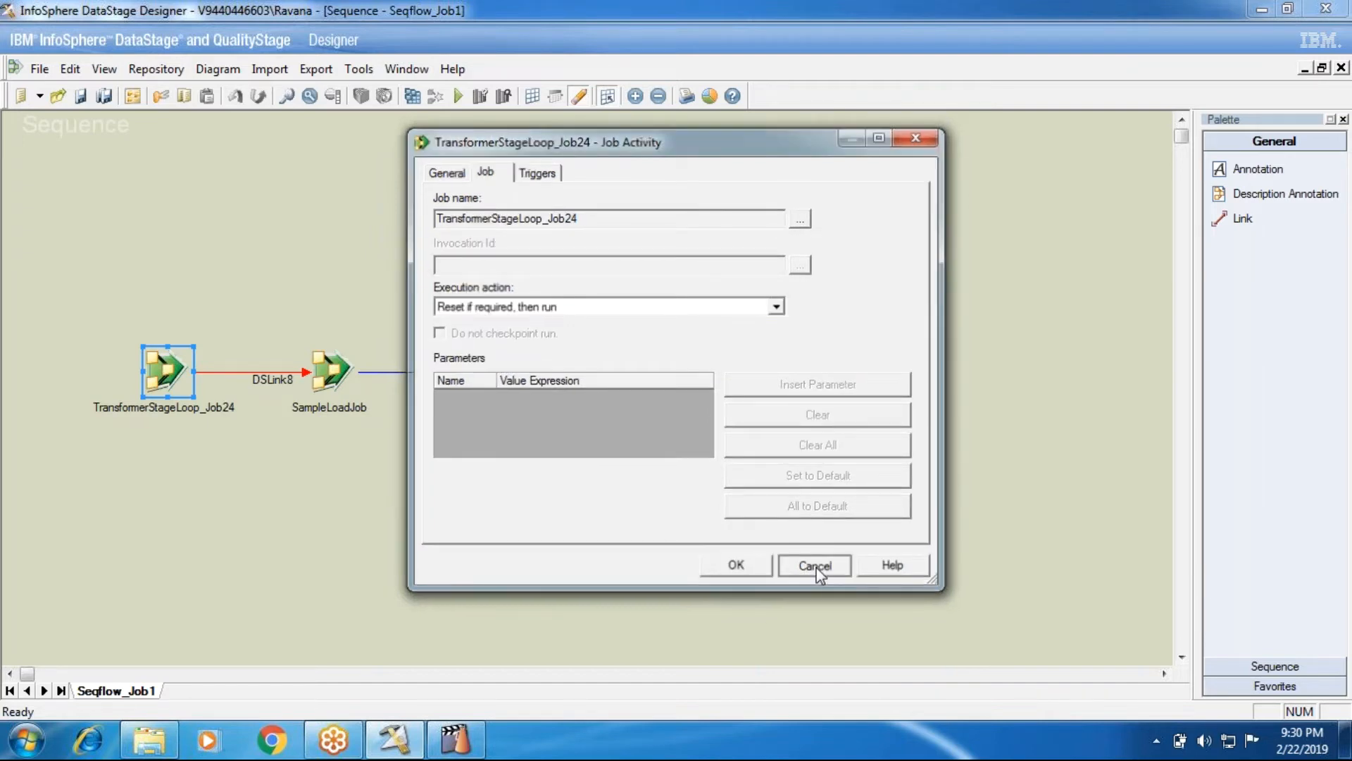
click(1250, 666)
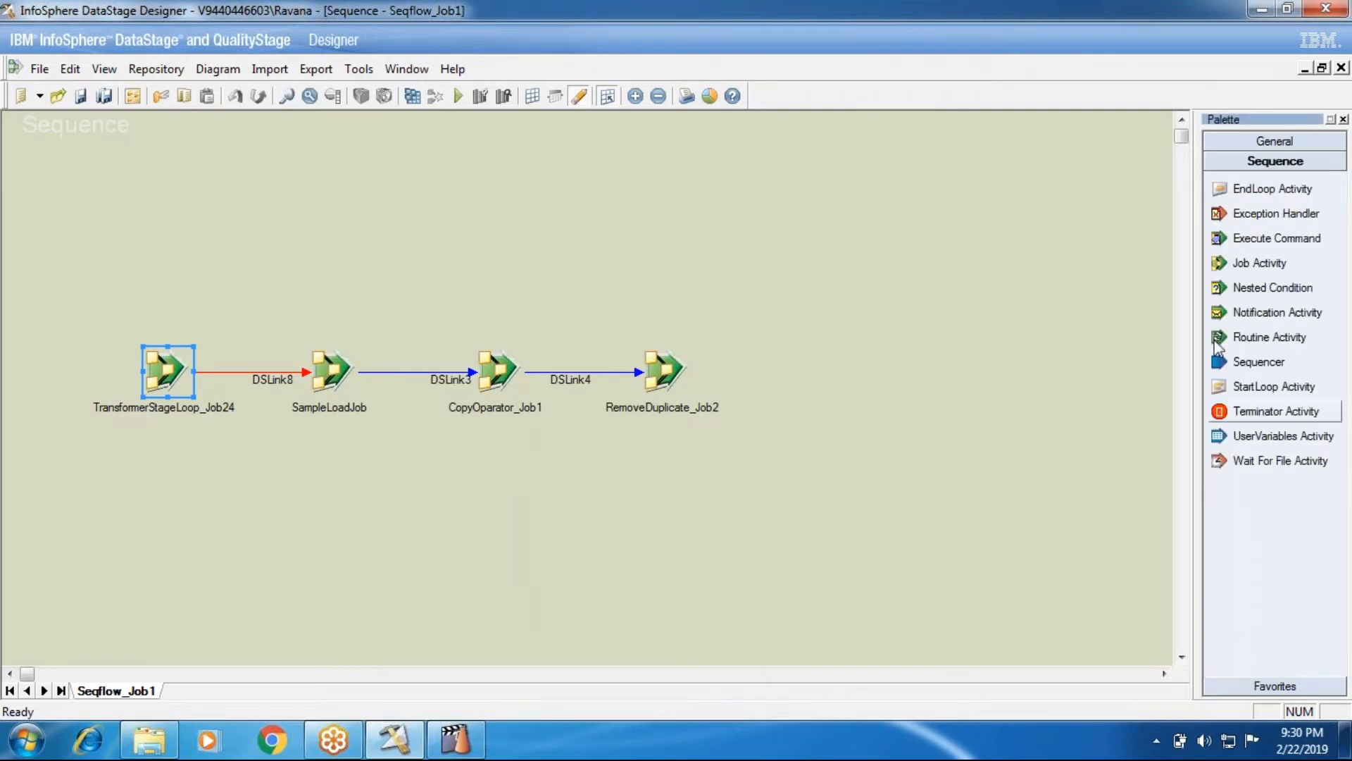
Add Job_Activity_9 below TransformerStageLoop_Job24, link them with DSLink10, and set it to reset only
click(1260, 263)
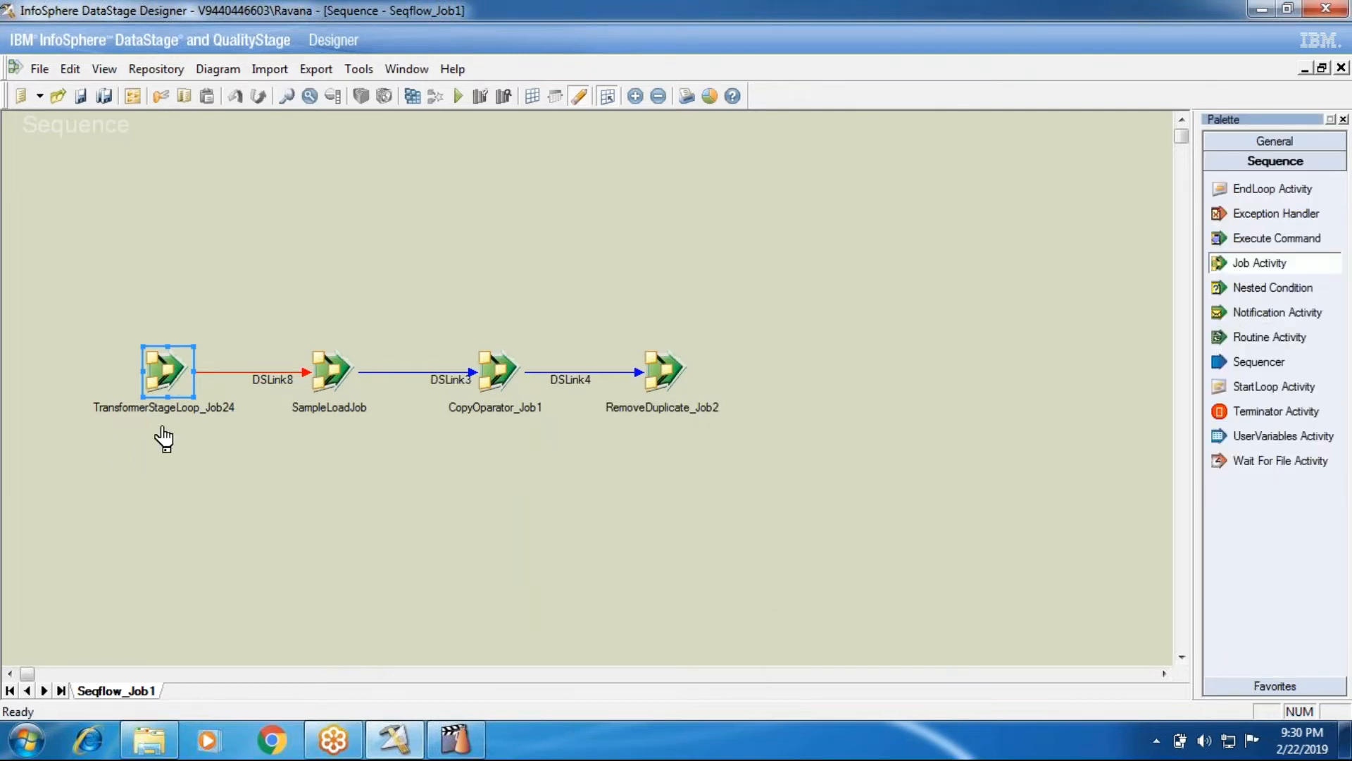
click(150, 527)
drag(157, 528, 167, 373)
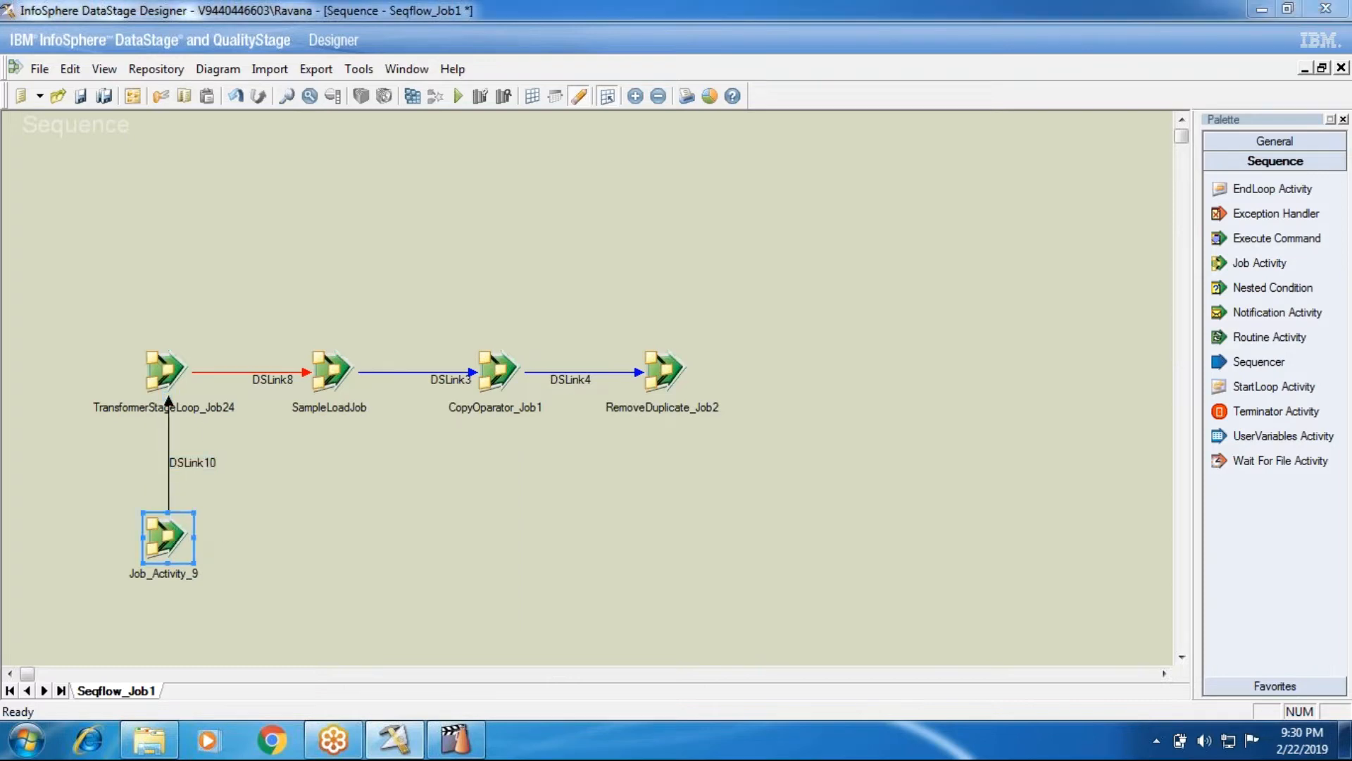
double_click(167, 537)
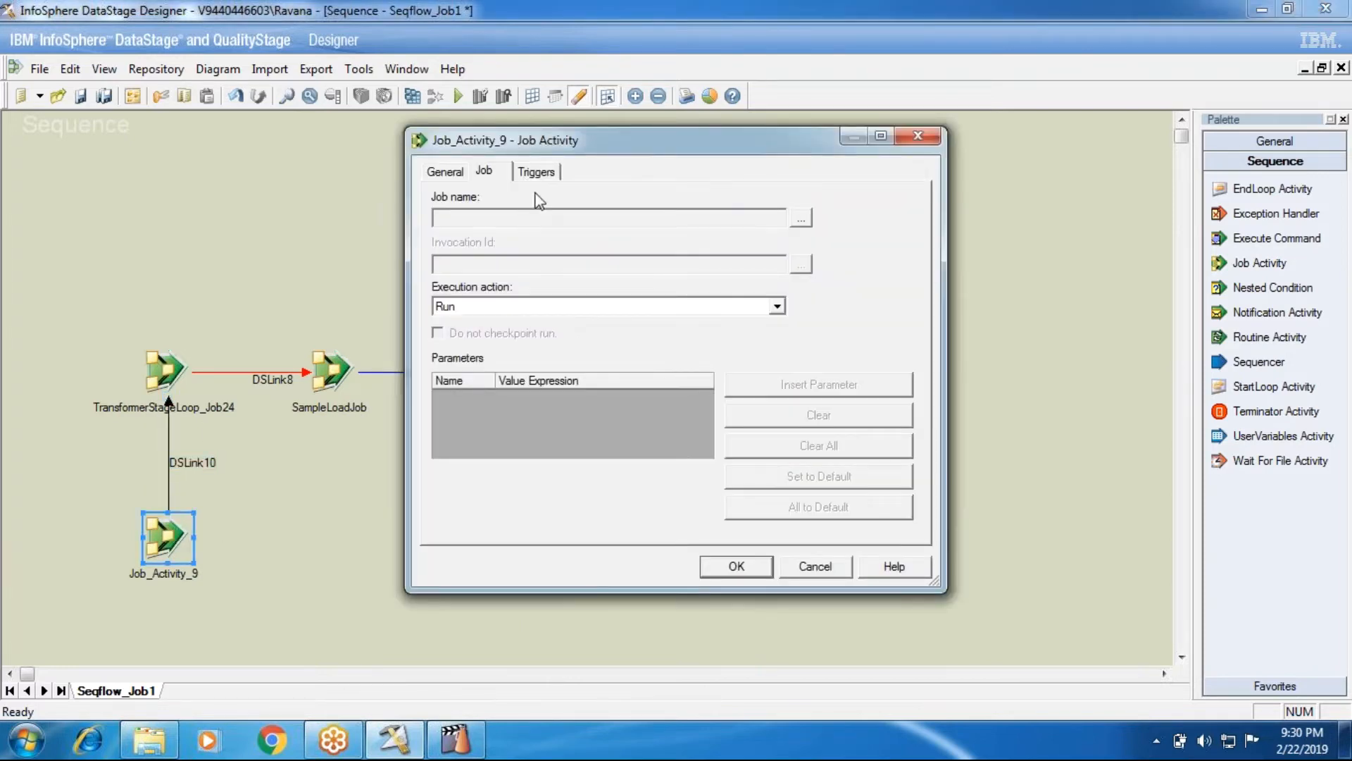
click(510, 307)
click(478, 366)
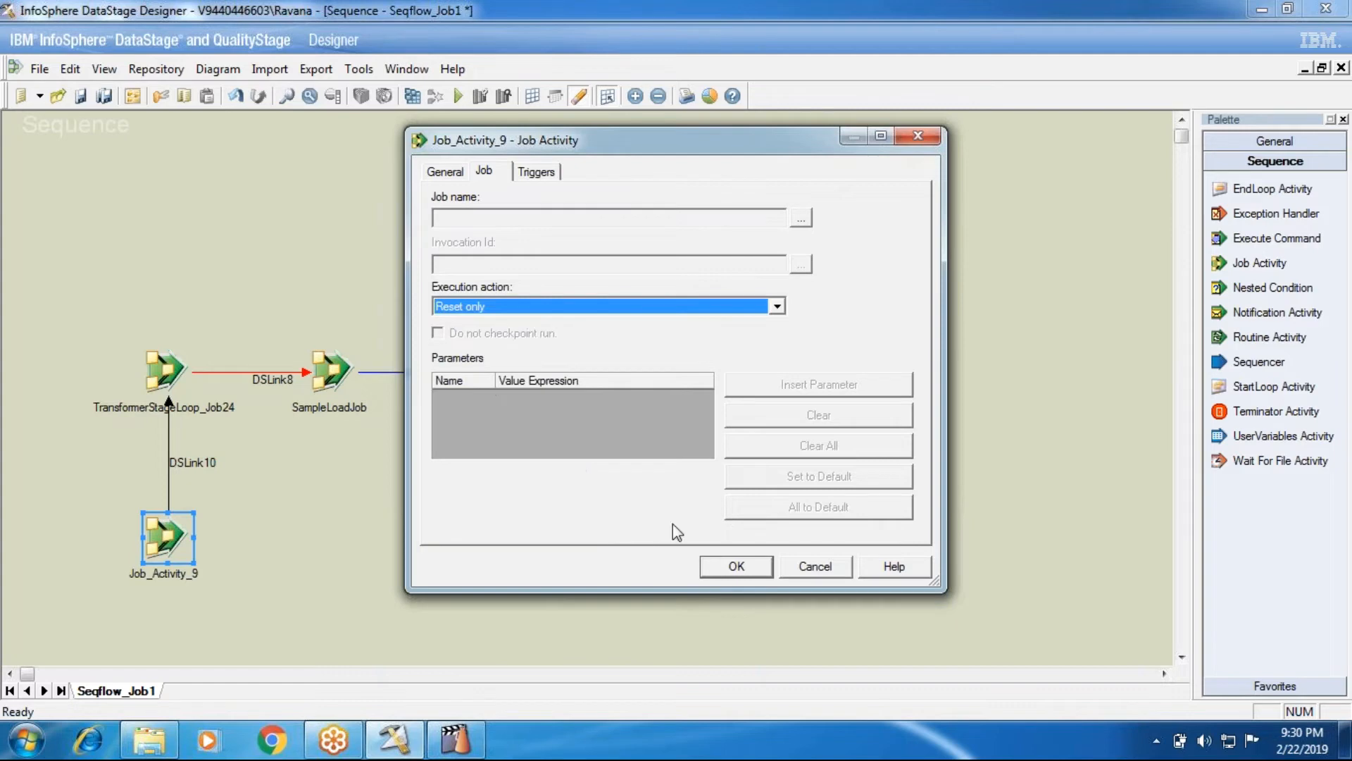
click(735, 567)
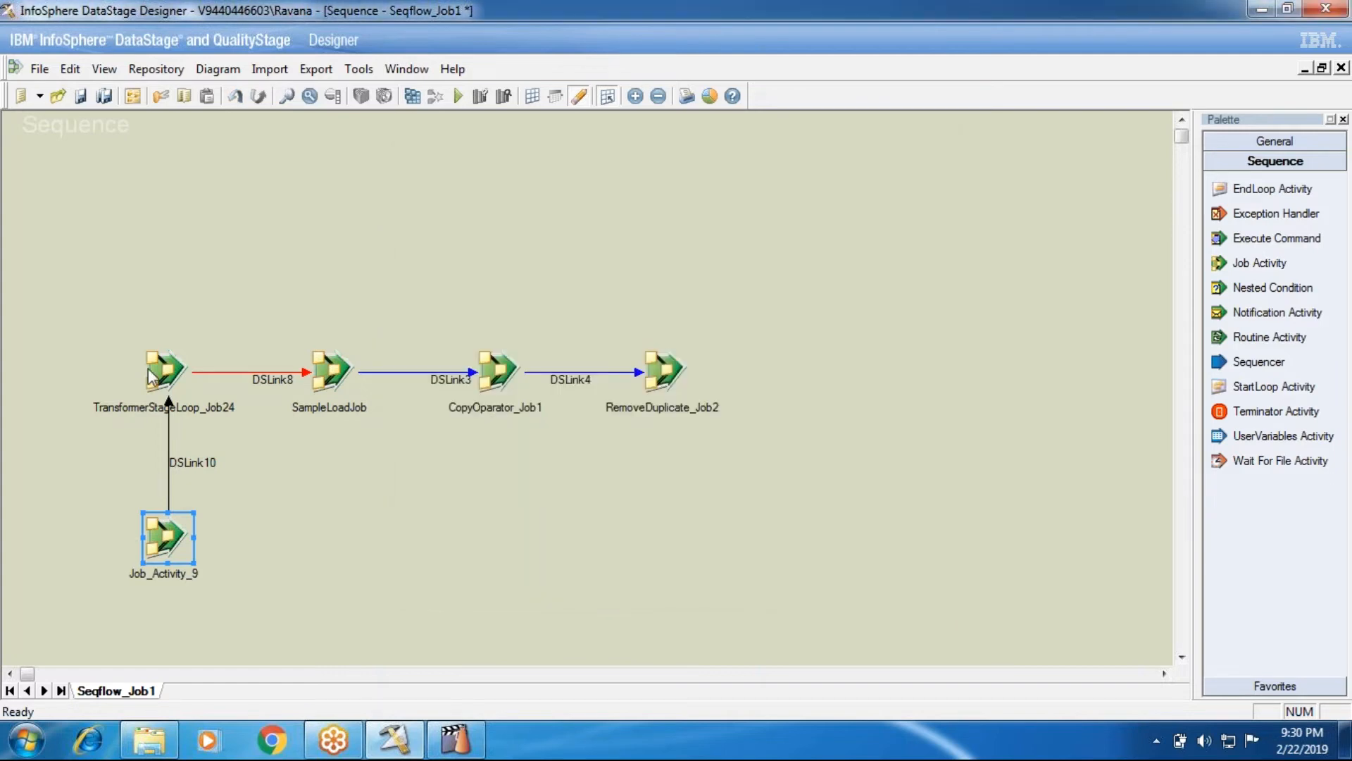
Inspect the TransformerStageLoop_Job24 and Job_Activity_9 activity properties without changing them
drag(134, 311, 237, 603)
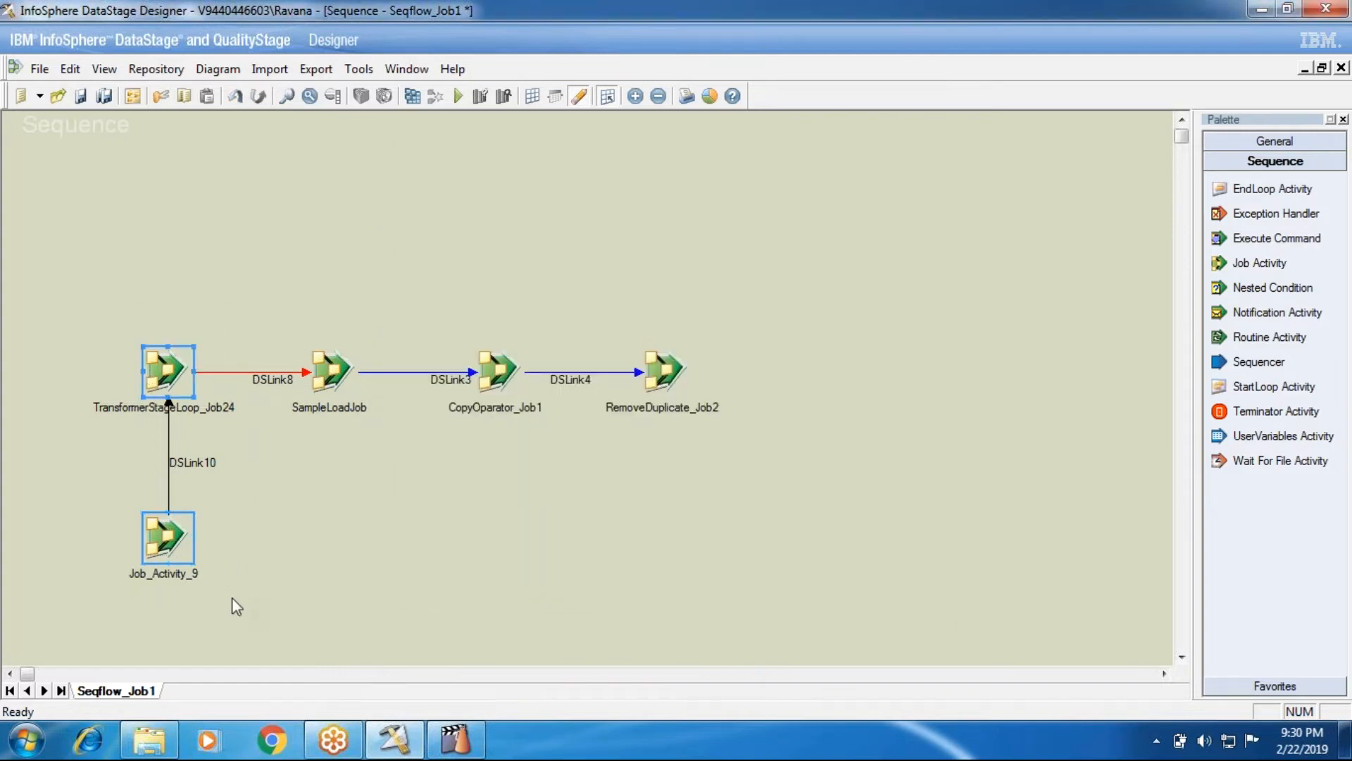
double_click(161, 369)
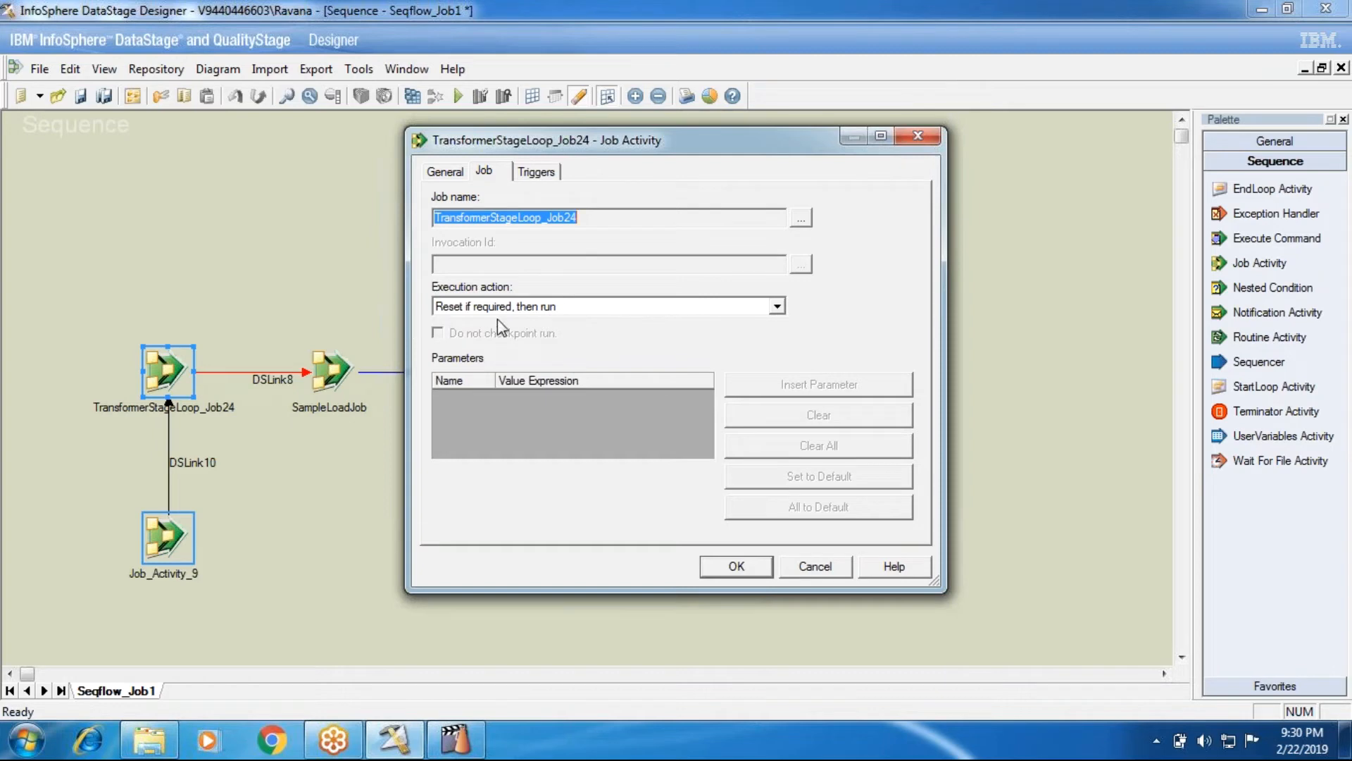
click(815, 565)
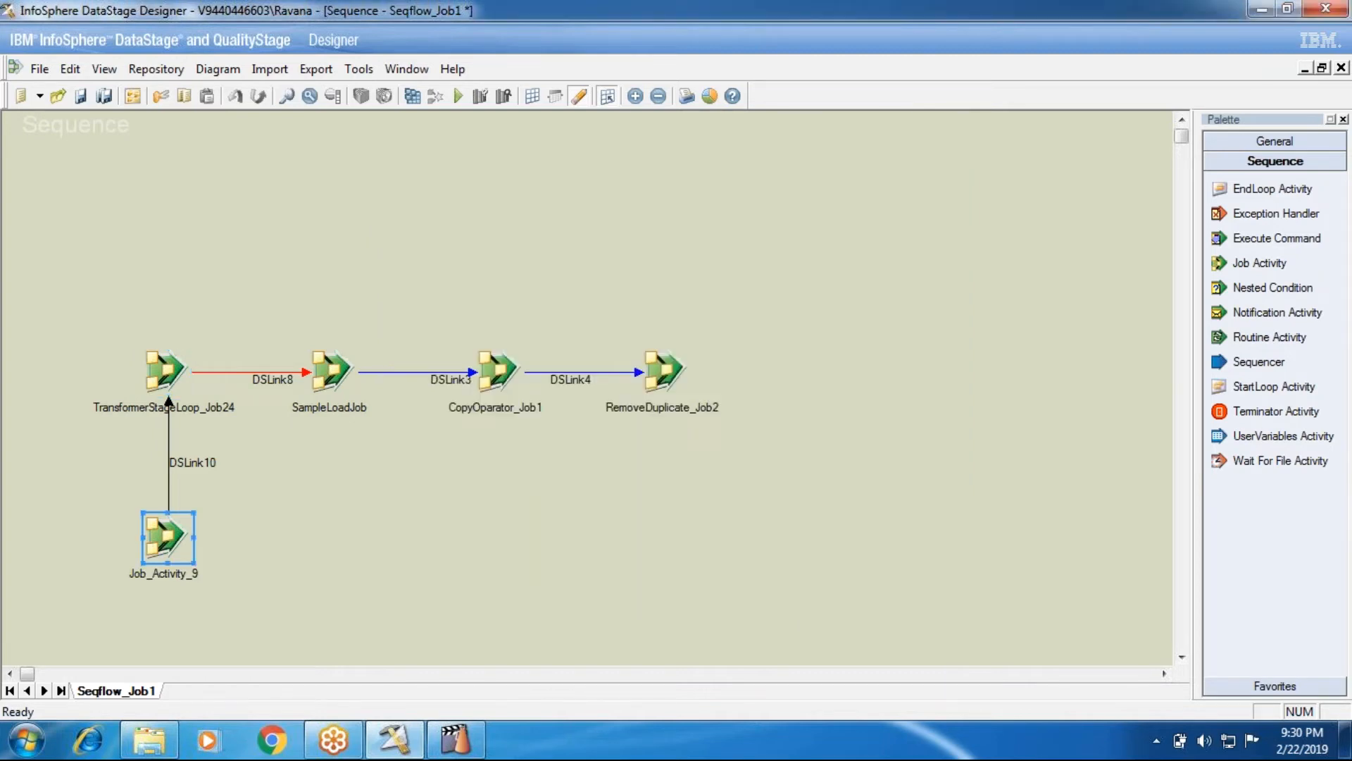
double_click(168, 537)
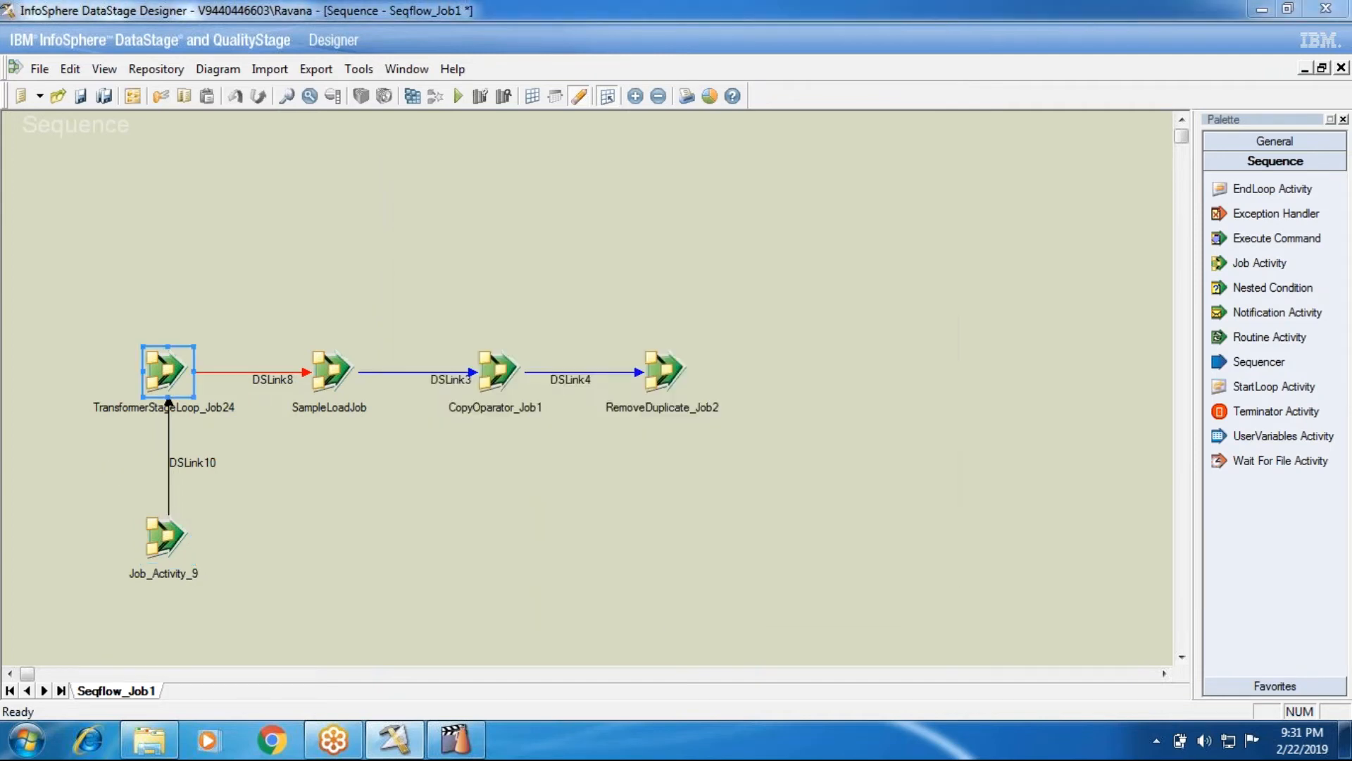
double_click(168, 398)
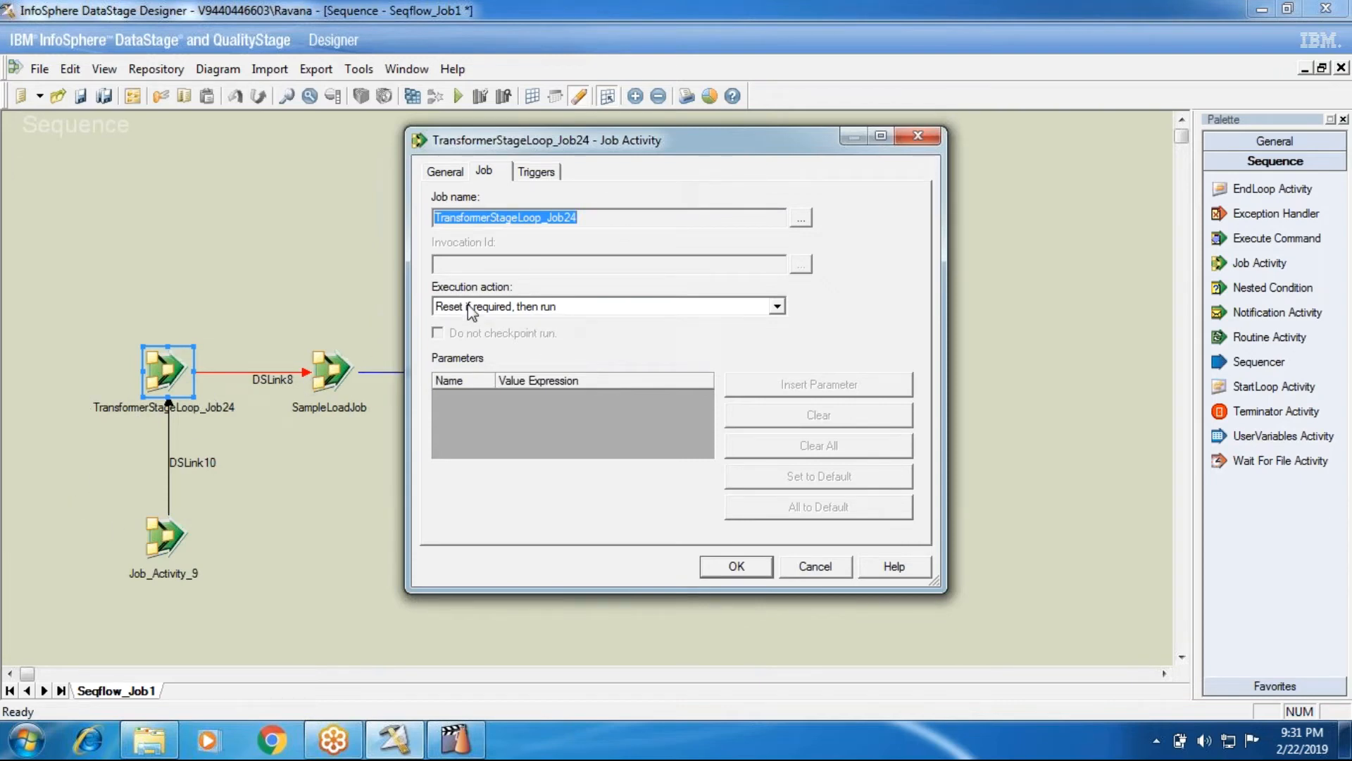
Close the dialog and recheck that TransformerStageLoop_Job24 keeps 'Reset if required, then run'
click(815, 565)
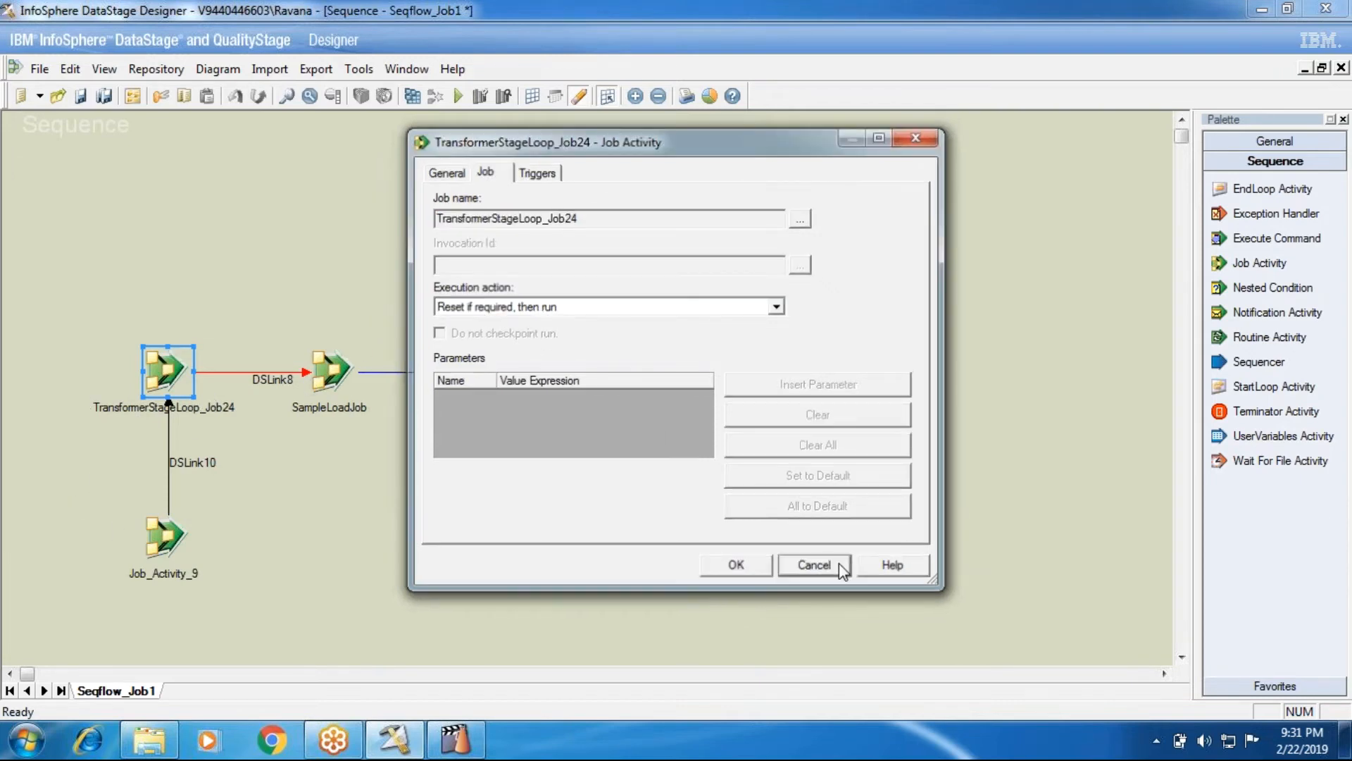
click(173, 535)
right_click(170, 533)
click(65, 418)
click(159, 360)
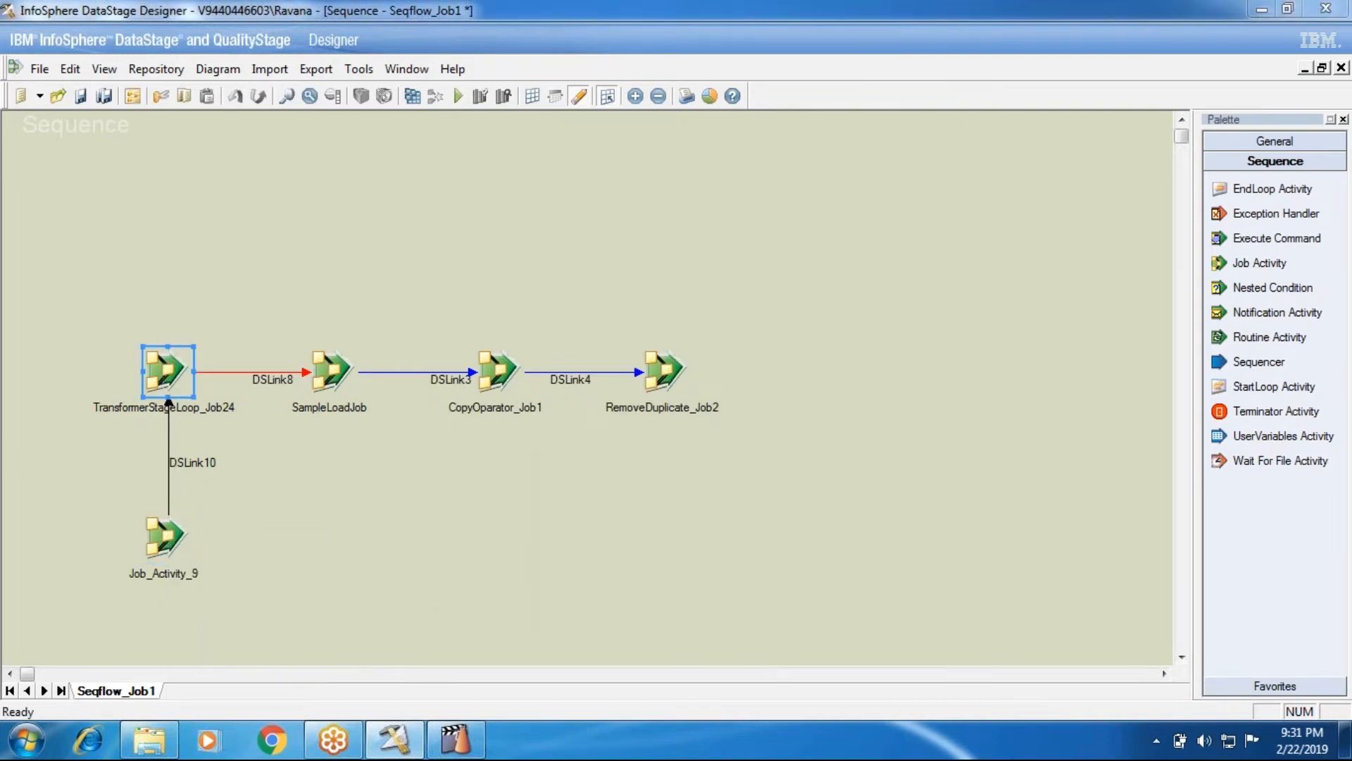
double_click(162, 366)
click(492, 306)
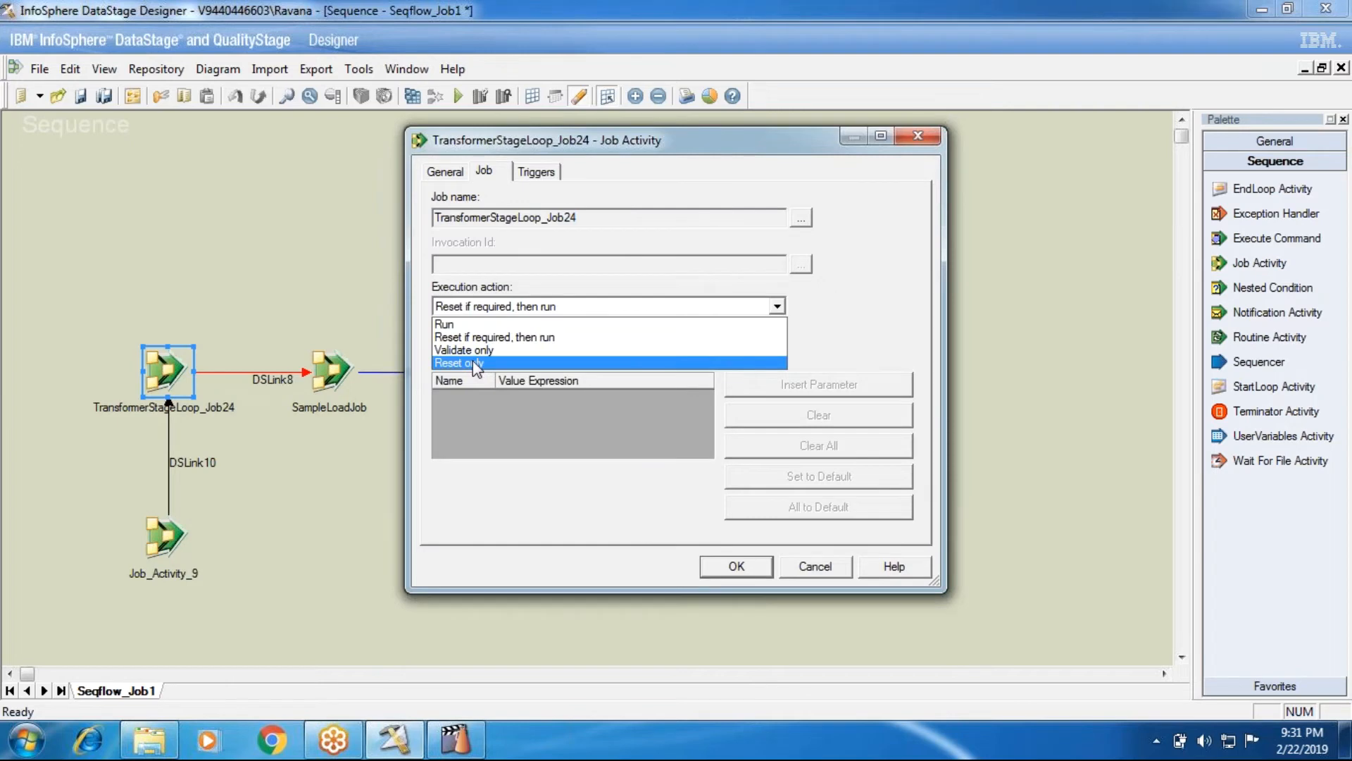
click(802, 572)
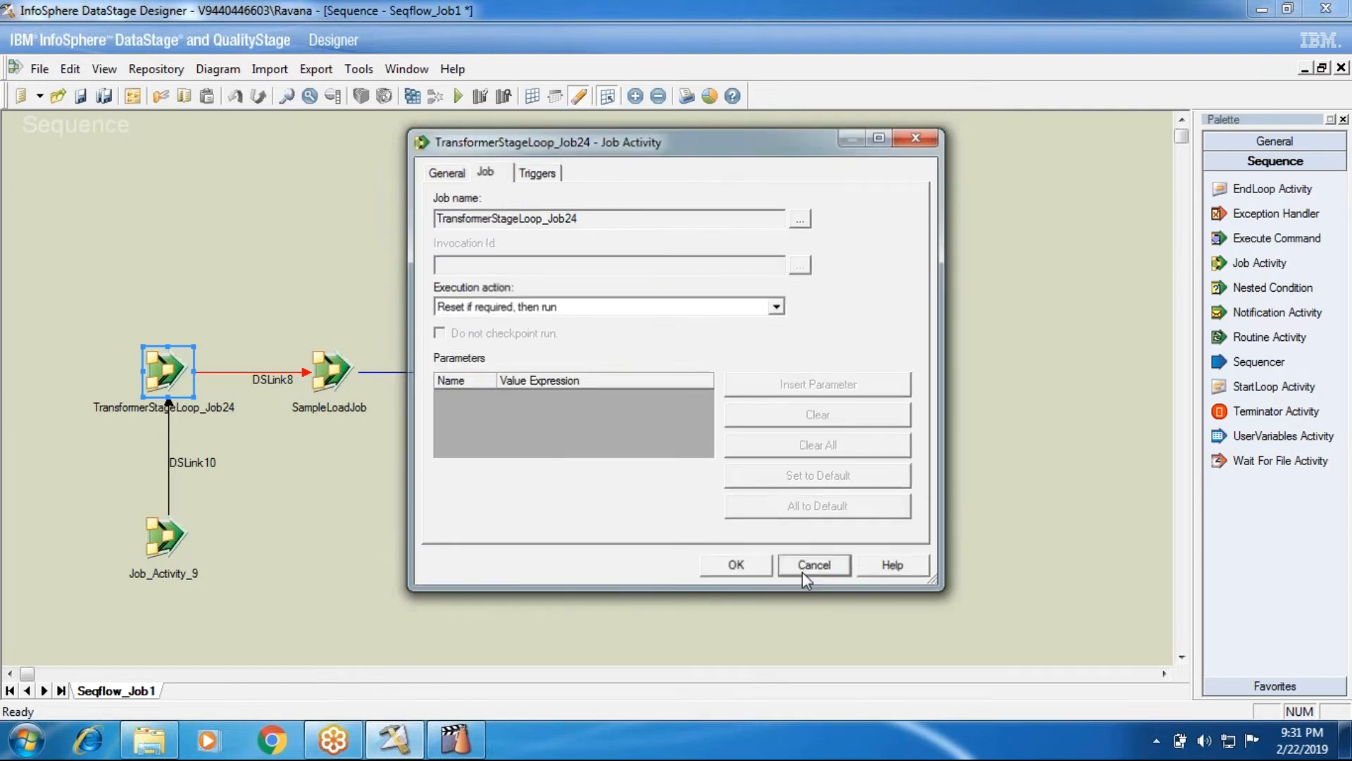
click(802, 572)
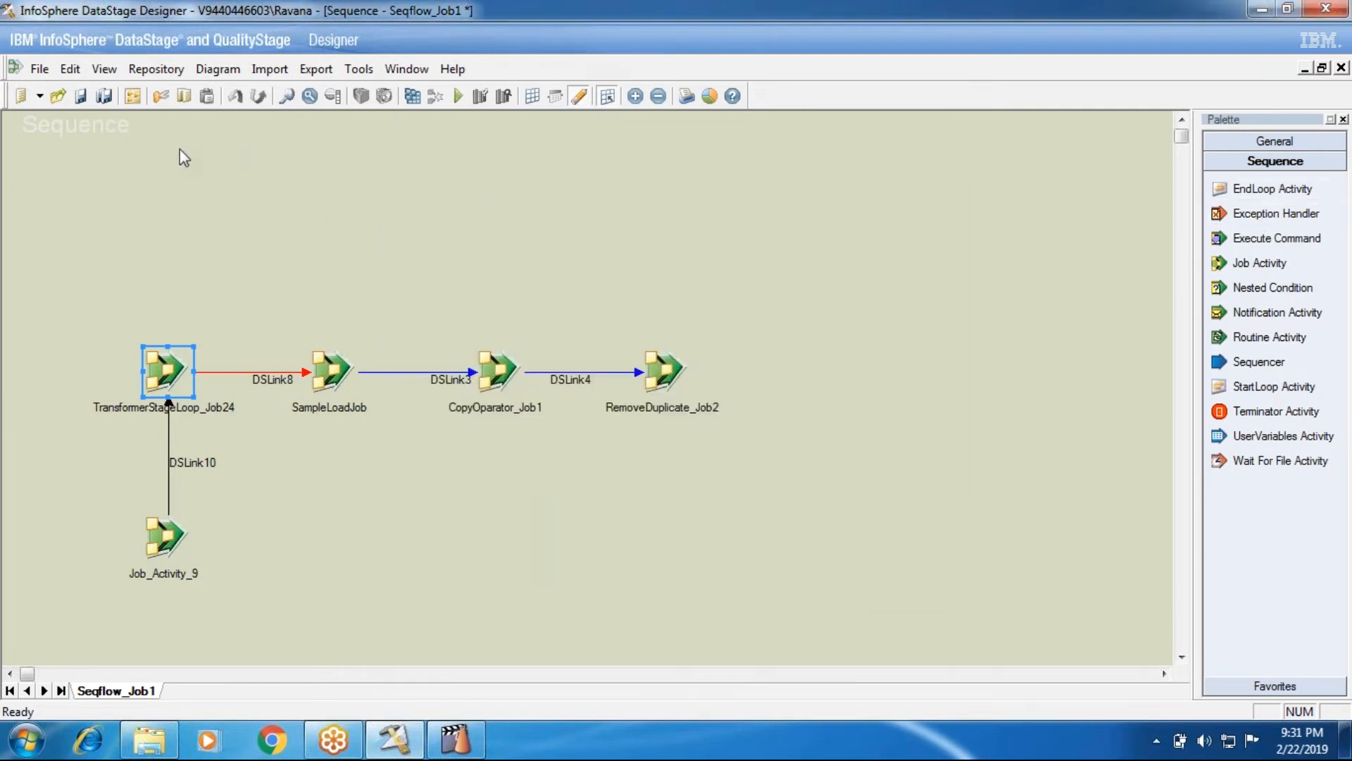
Delete Job_Activity_9 together with its DSLink10 link and confirm
right_click(176, 542)
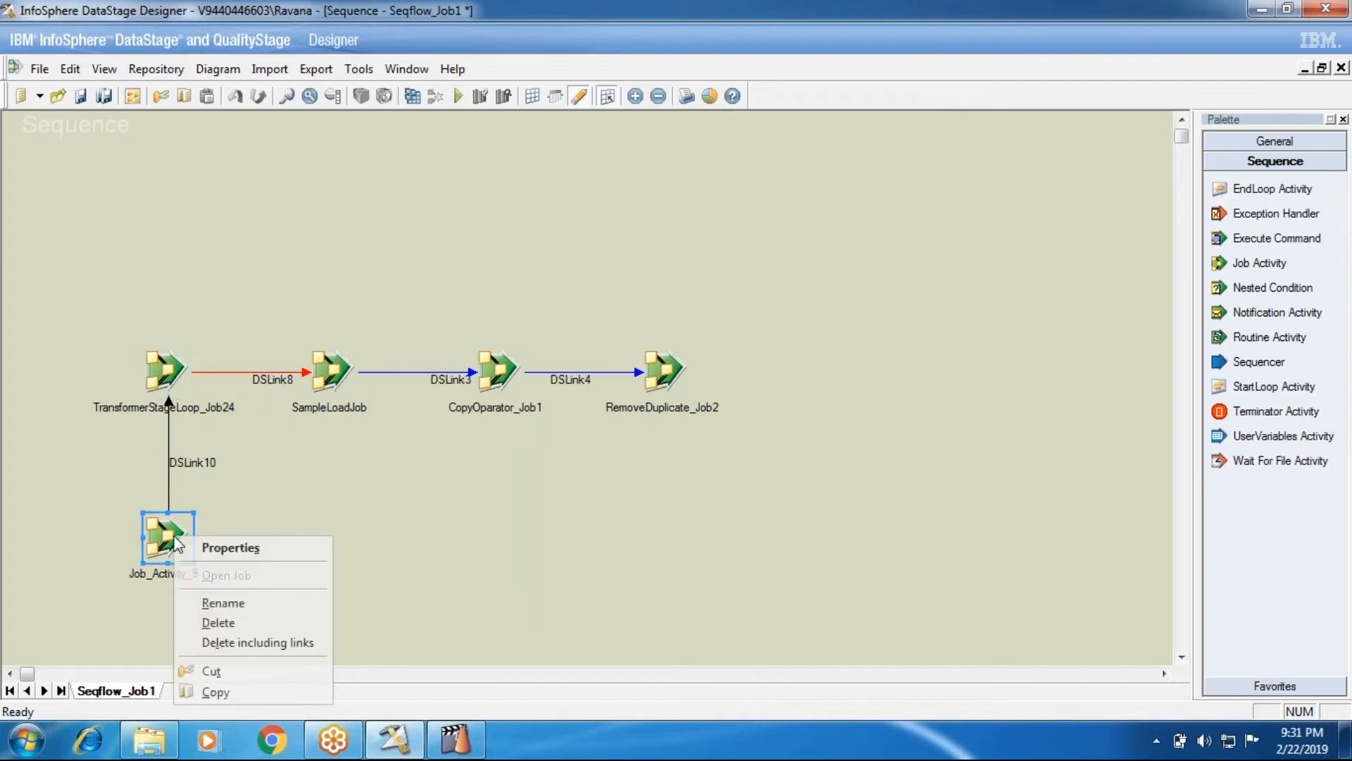
click(216, 642)
click(567, 420)
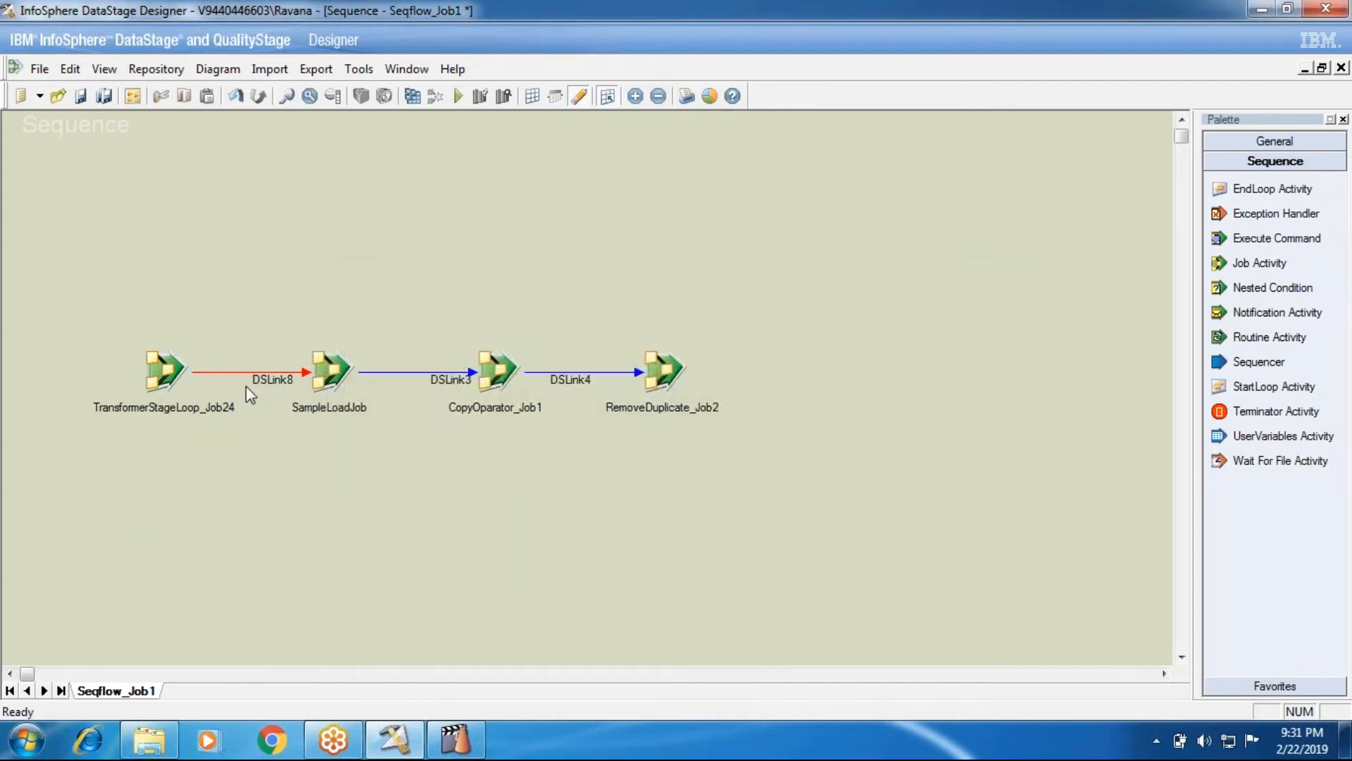
Open the TransformerStageLoop_Job24 parallel job and compile it
right_click(169, 382)
click(219, 414)
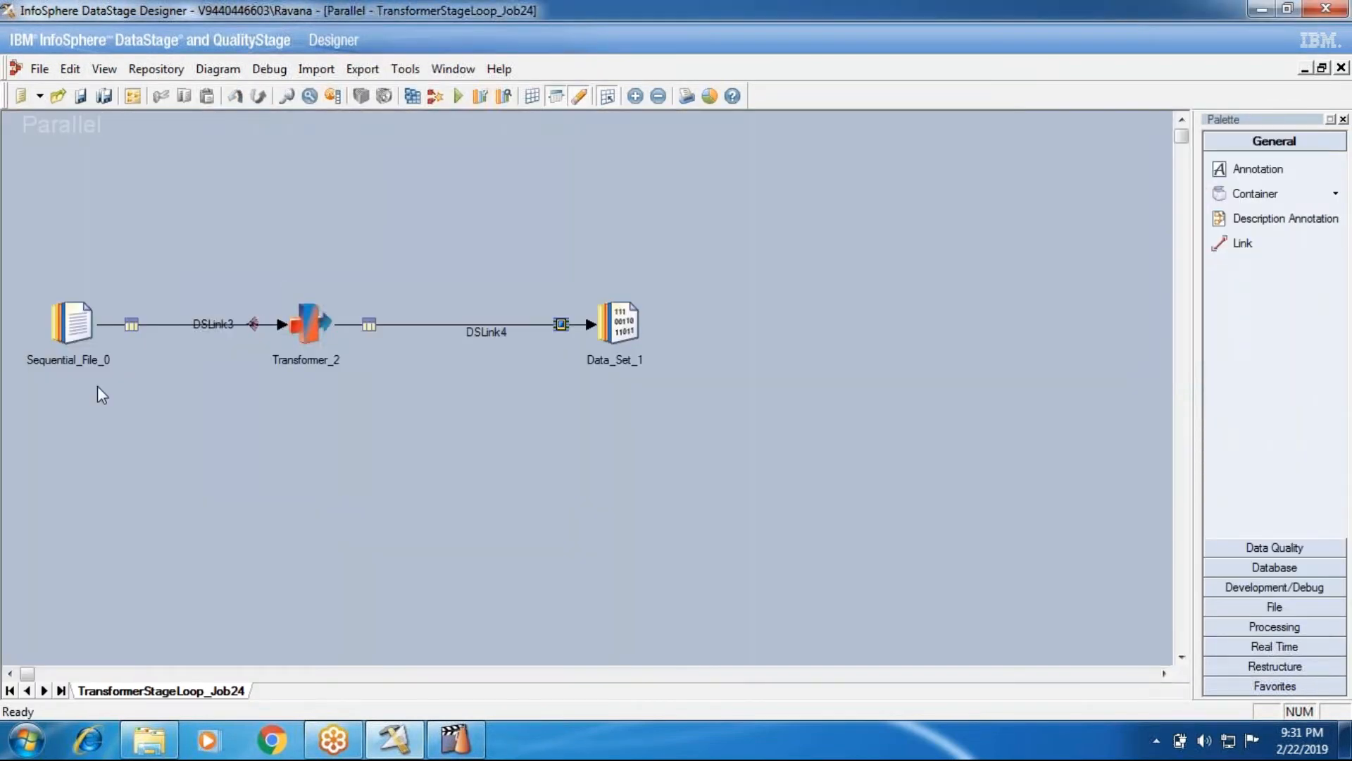
click(416, 97)
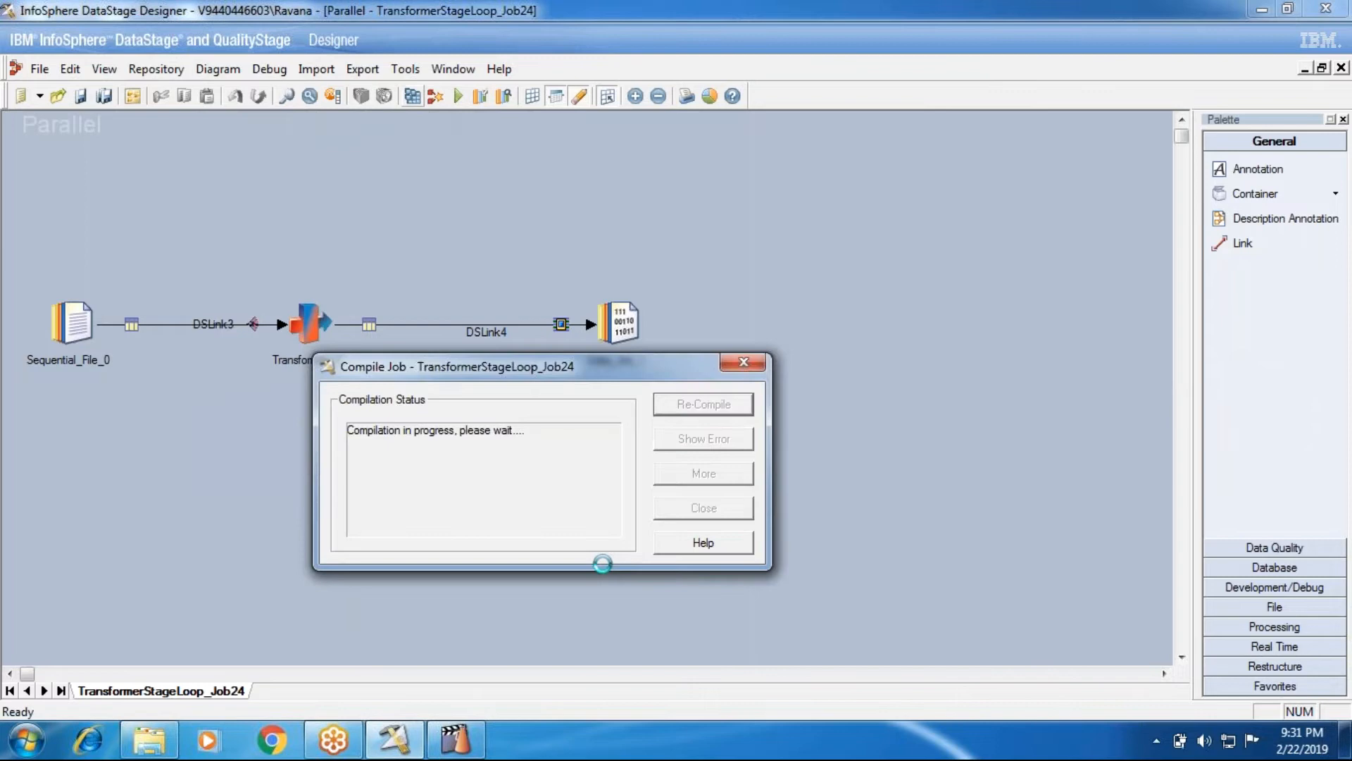
click(701, 512)
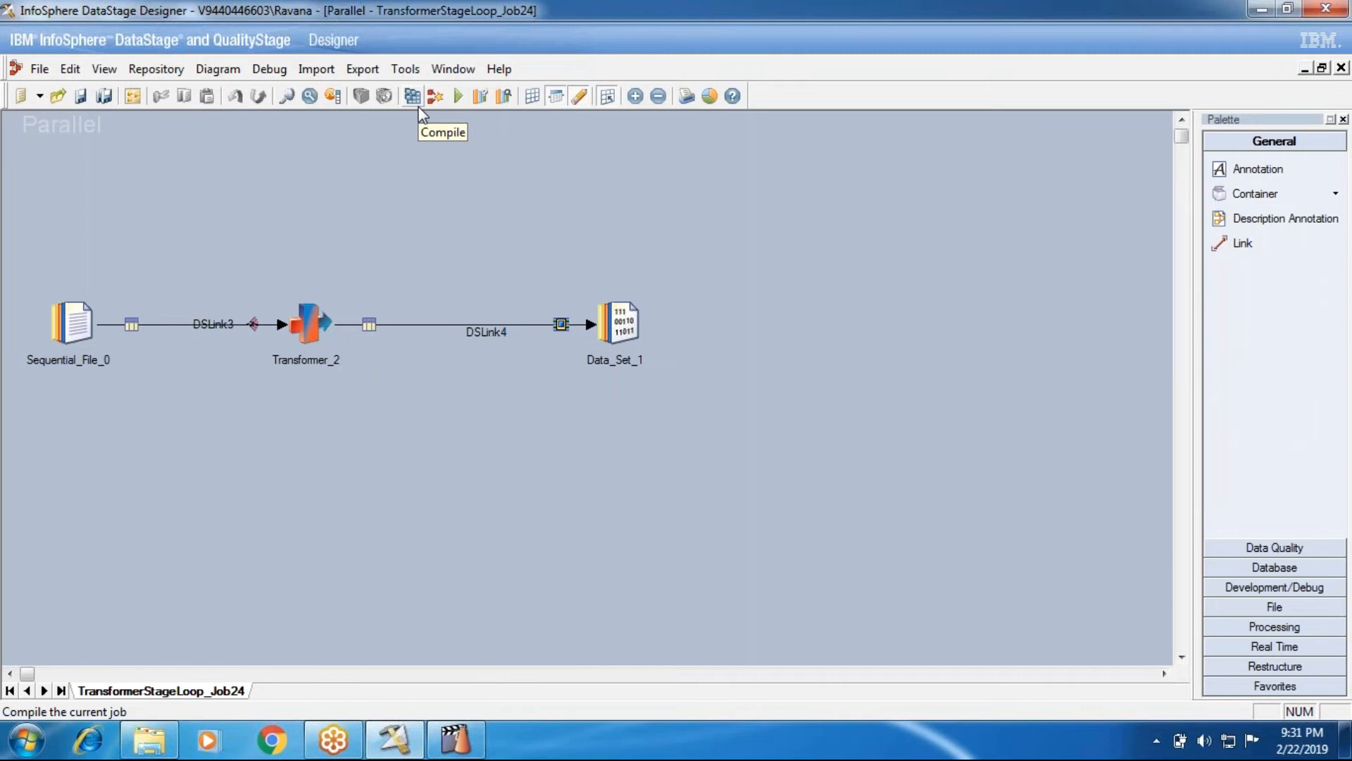
Clear and re-enter Sequential_File_0's File path as D:\InPutSource\Lo.txt and accept the stage changes
double_click(77, 333)
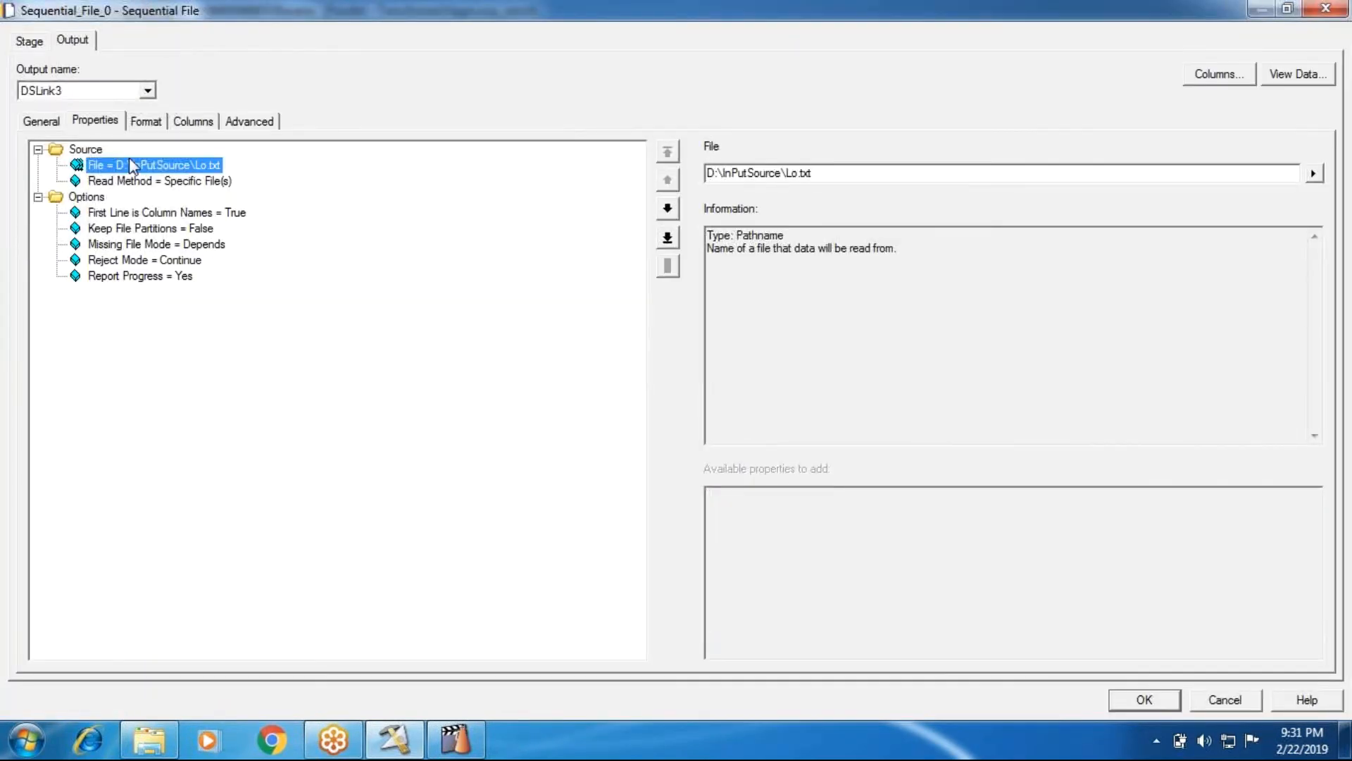
right_click(107, 170)
drag(891, 178, 564, 171)
key(ctrl+c)
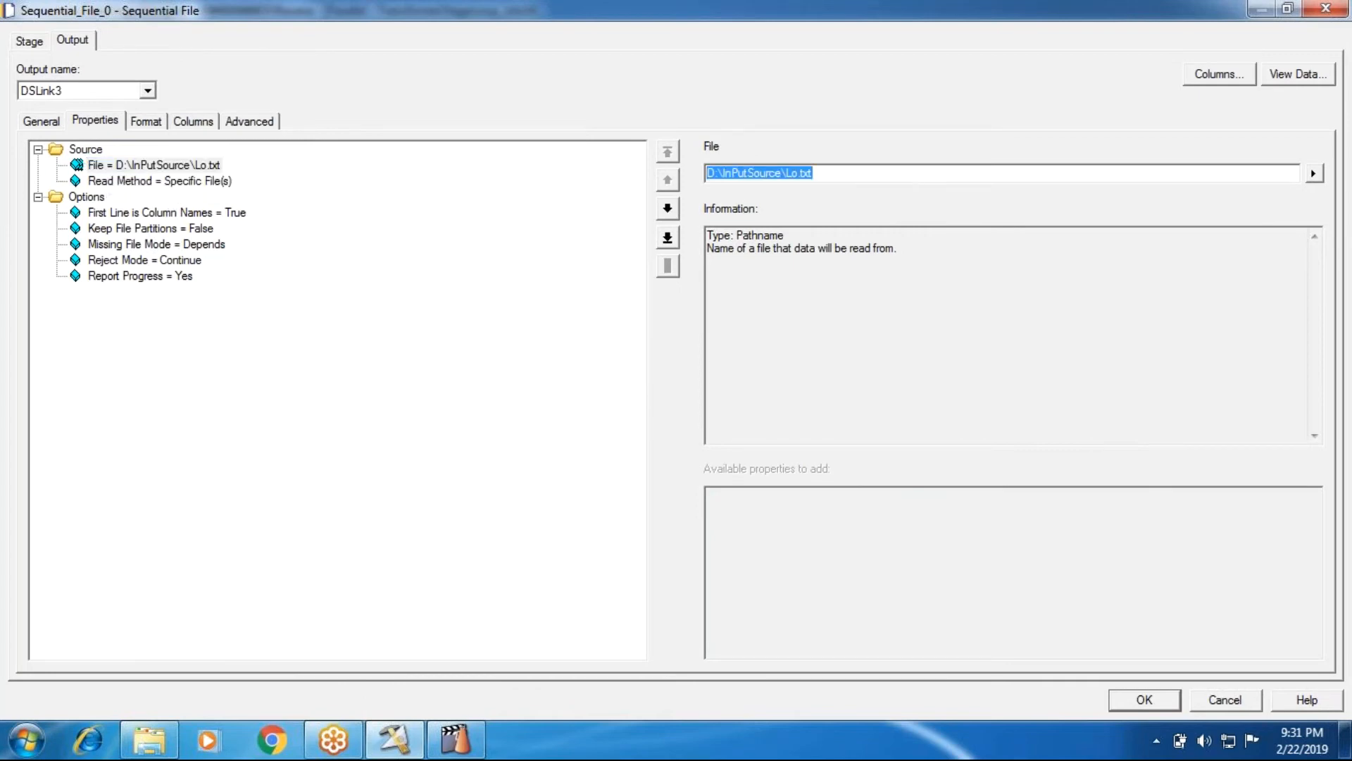
key(BackSpace)
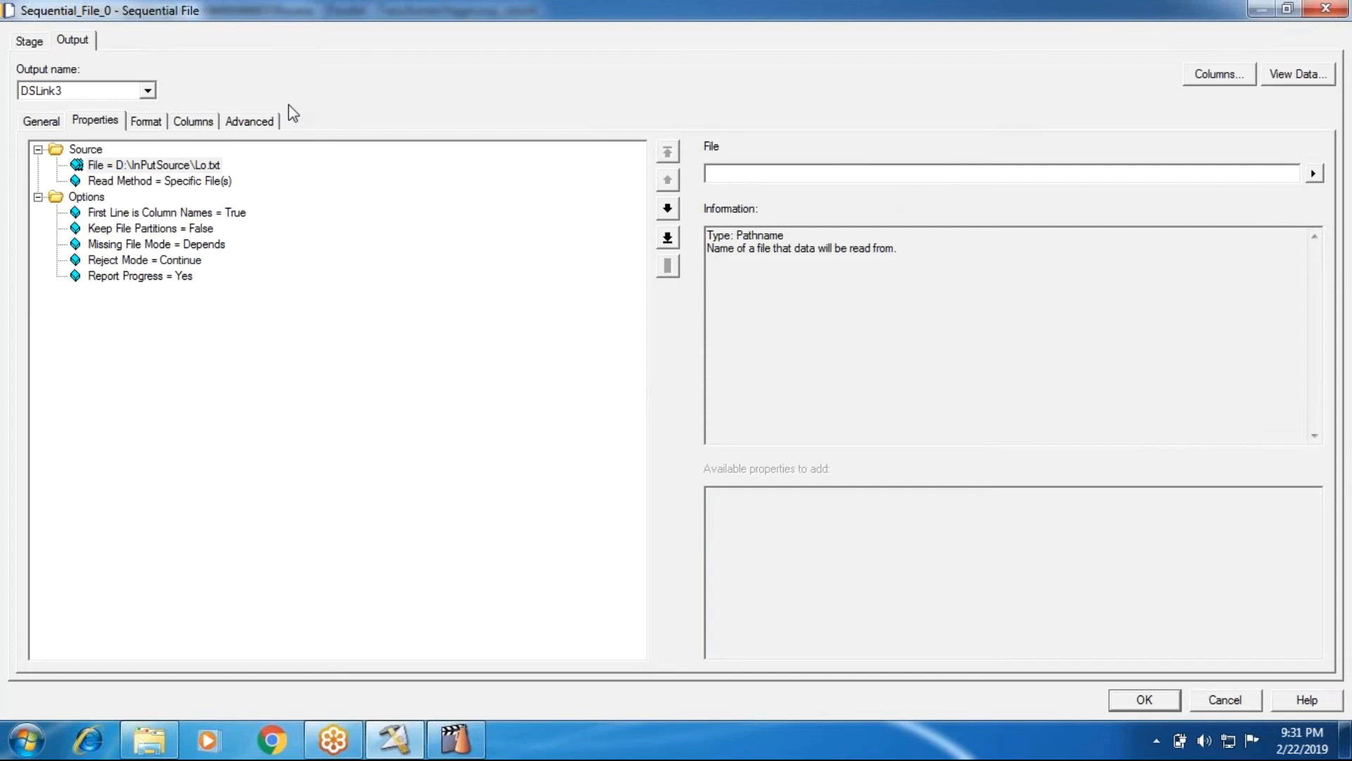
click(83, 230)
click(99, 169)
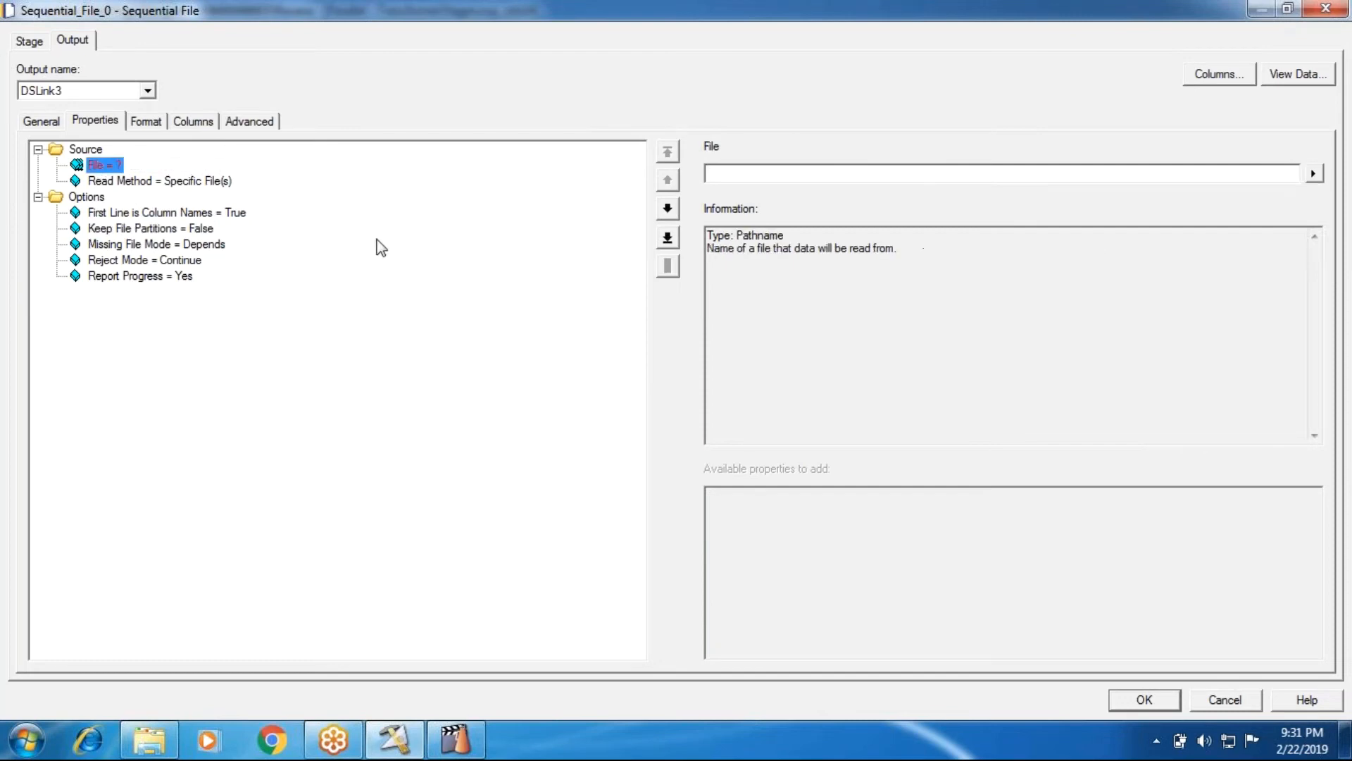
key(Tab)
key(ctrl+v)
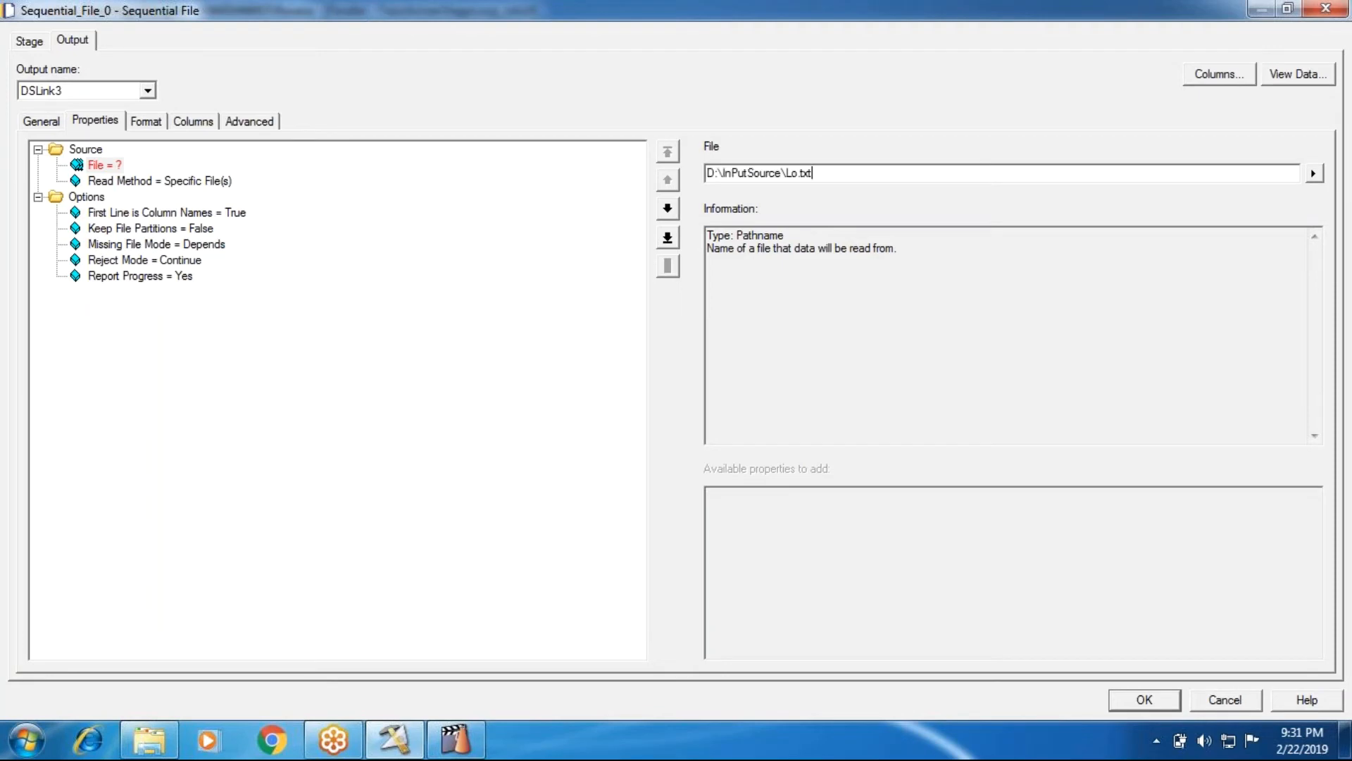
click(145, 212)
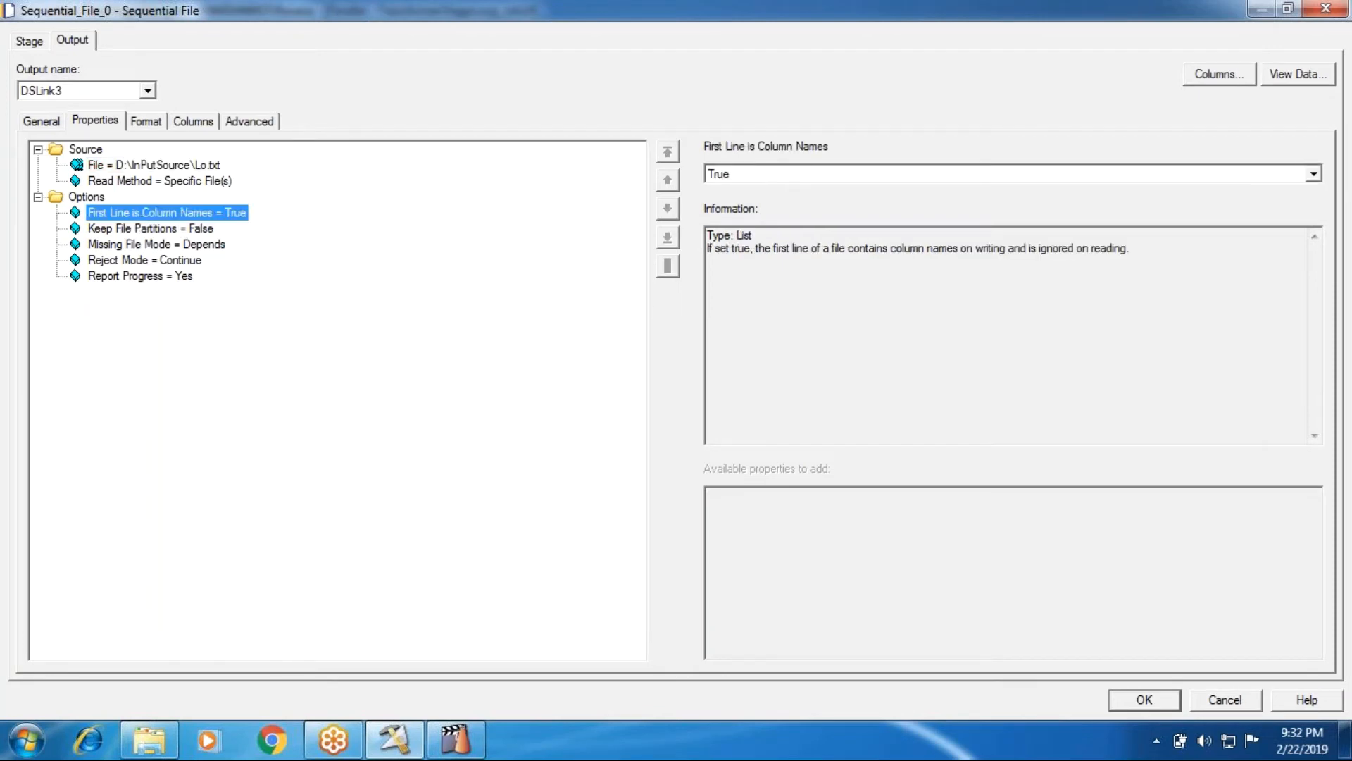
click(1172, 695)
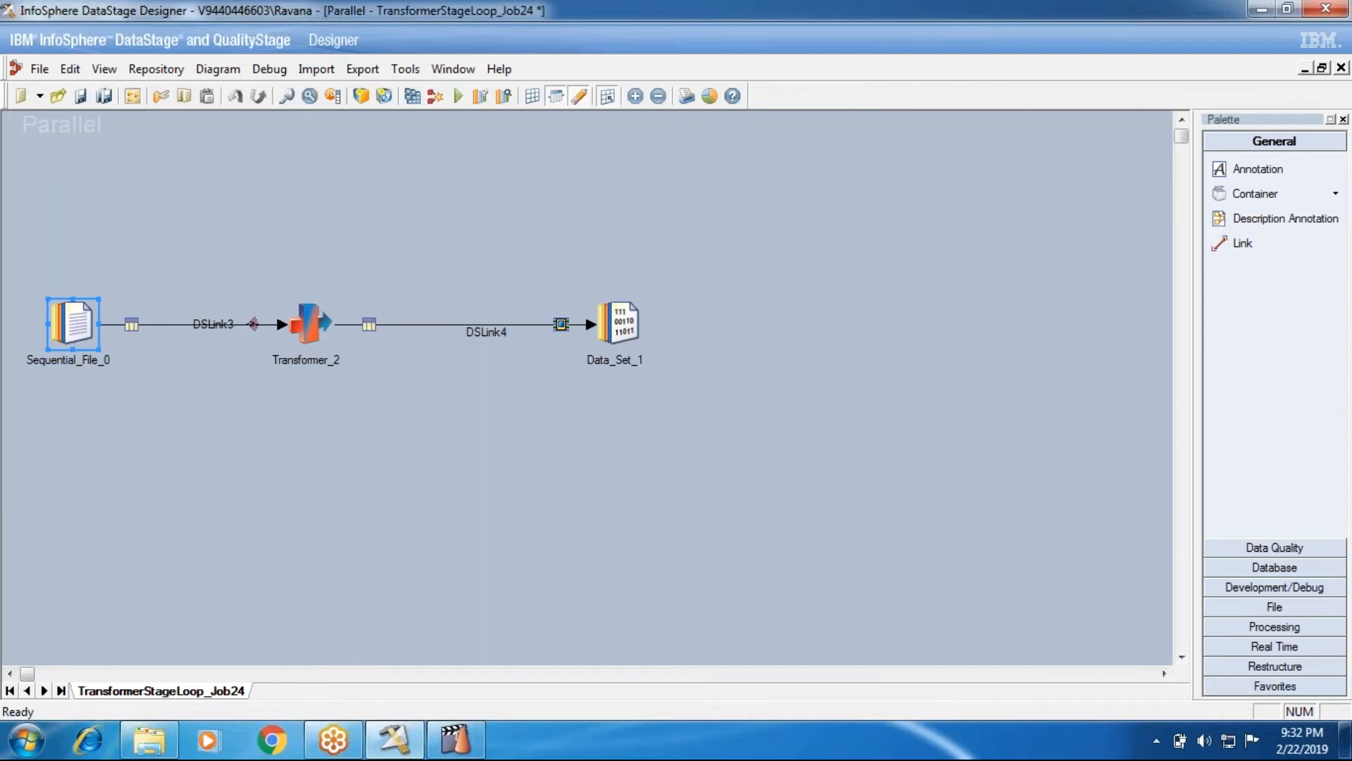
Save and recompile TransformerStageLoop_Job24, then validate it
click(459, 96)
click(770, 431)
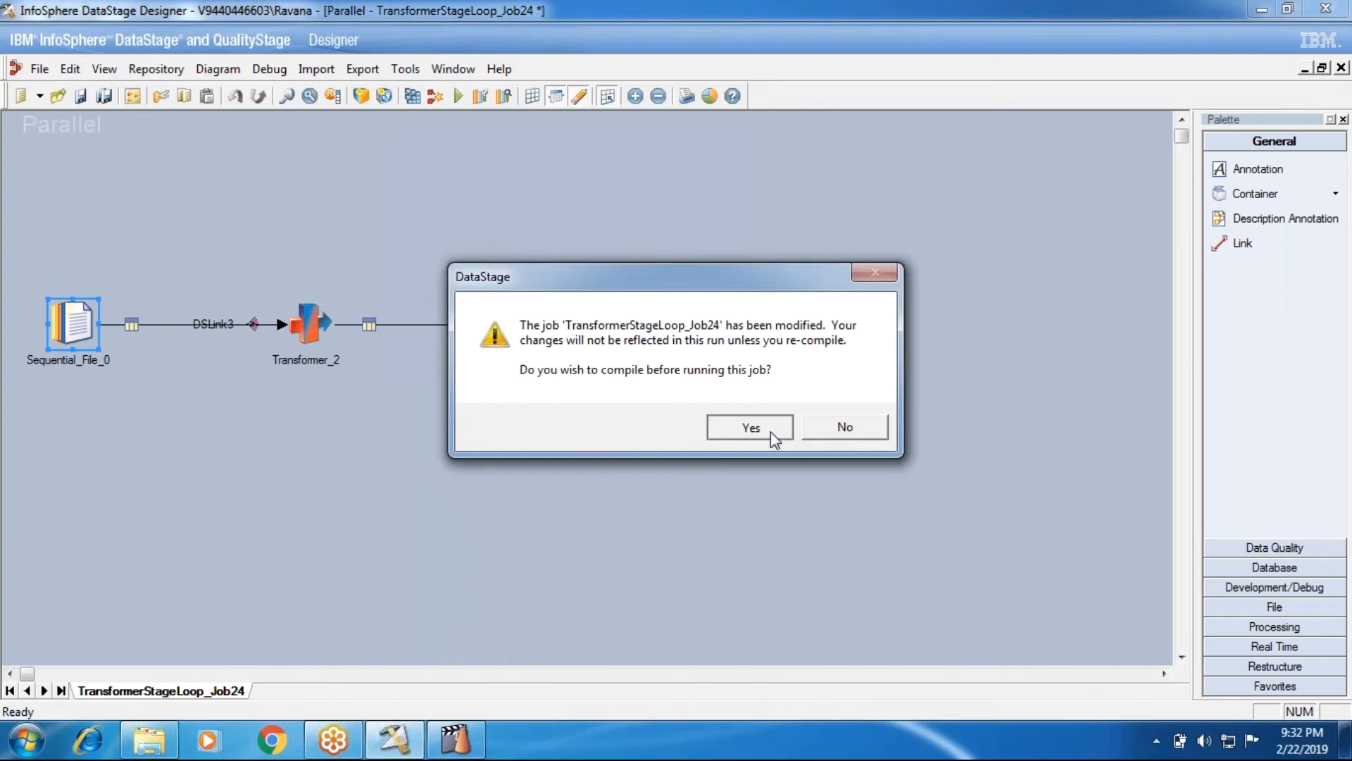
click(628, 402)
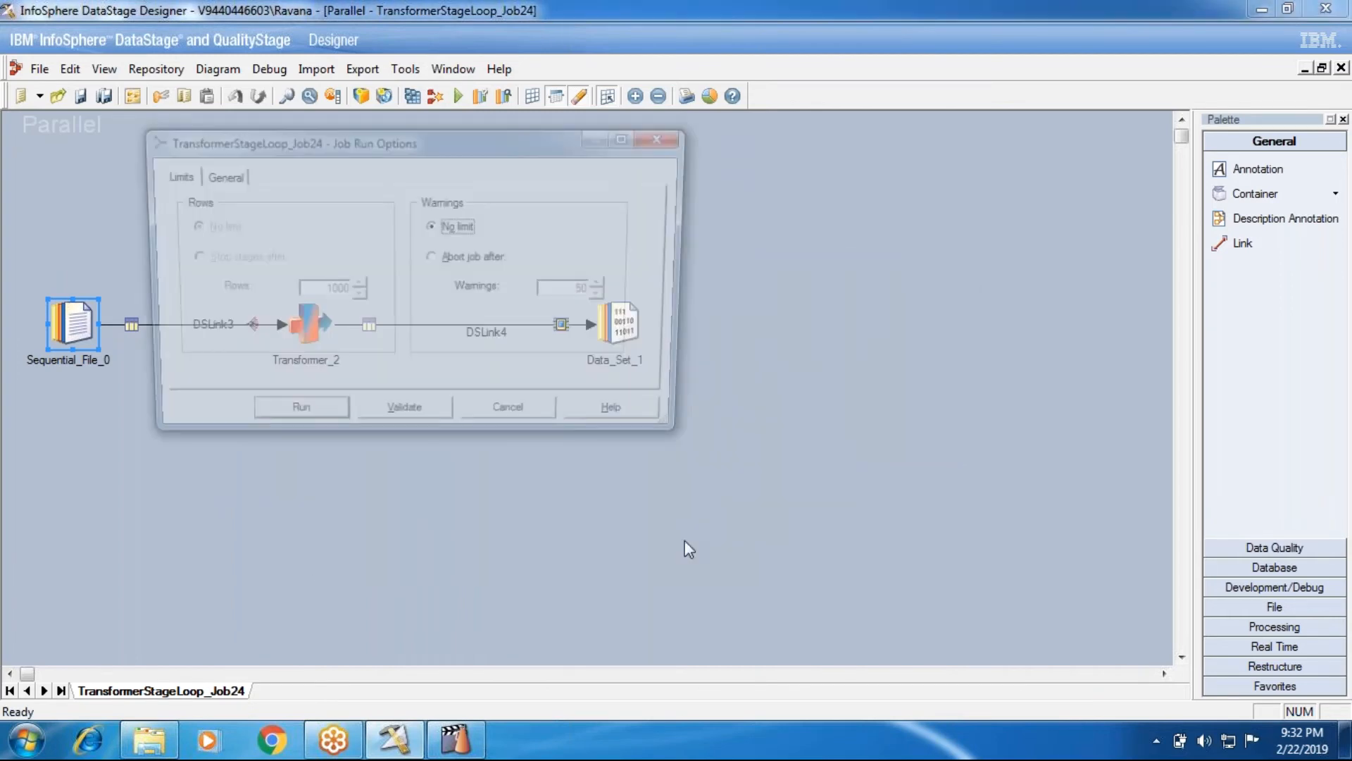
click(408, 424)
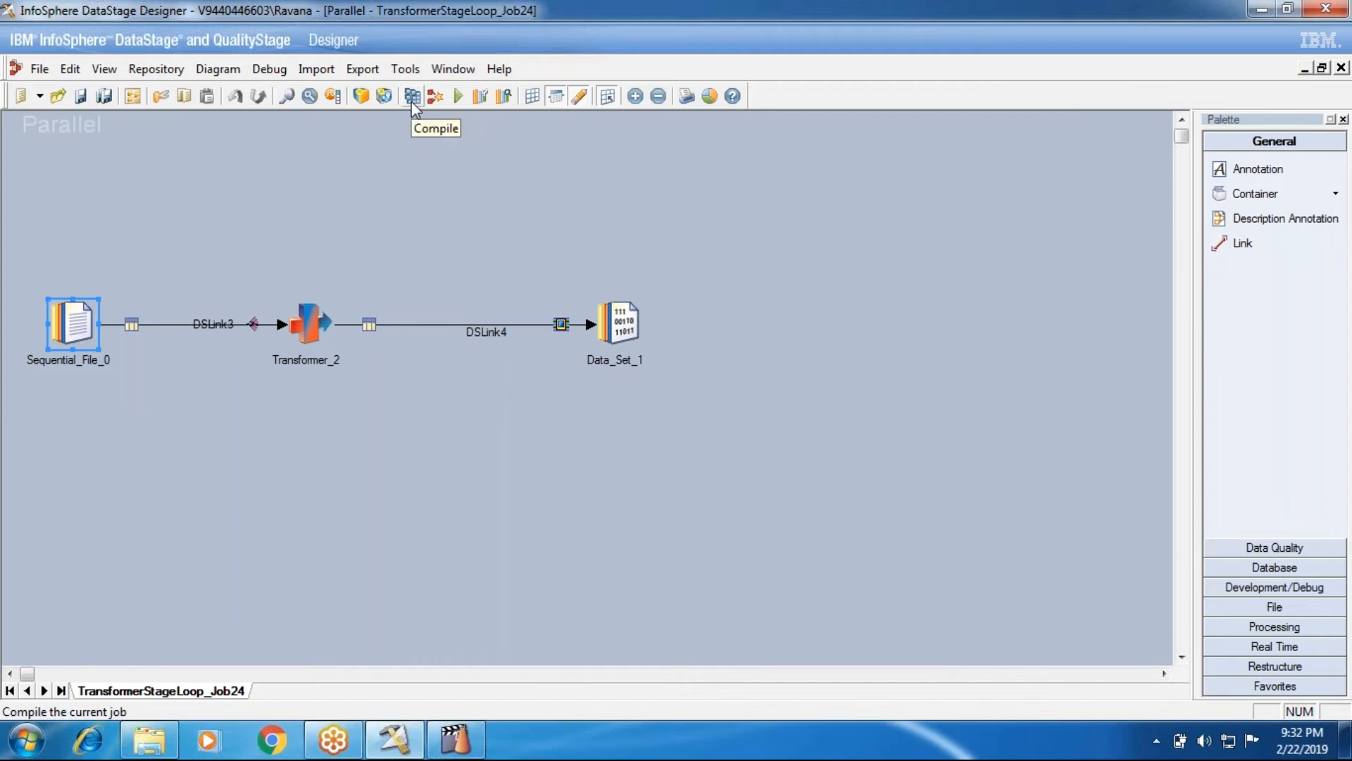
Cancel the job run options and close the TransformerStageLoop_Job24 job
click(458, 96)
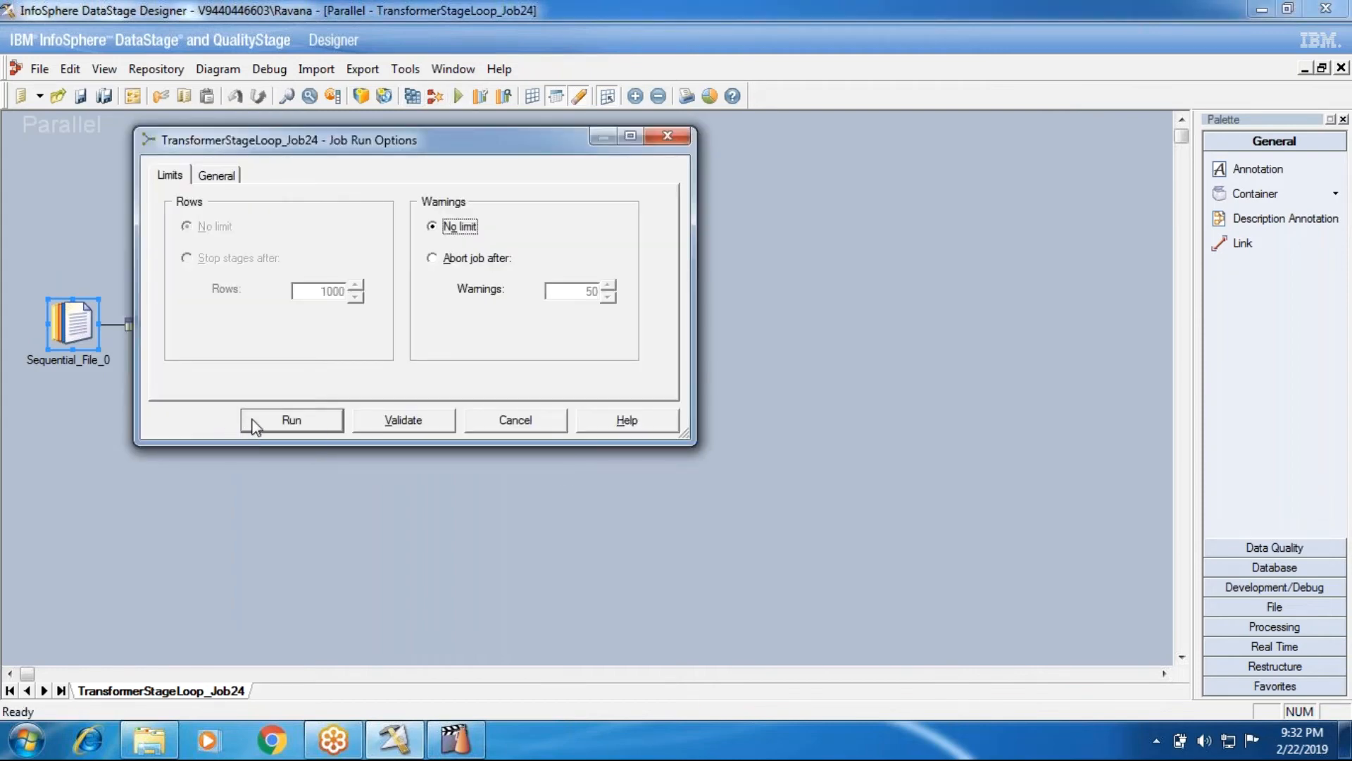
click(537, 425)
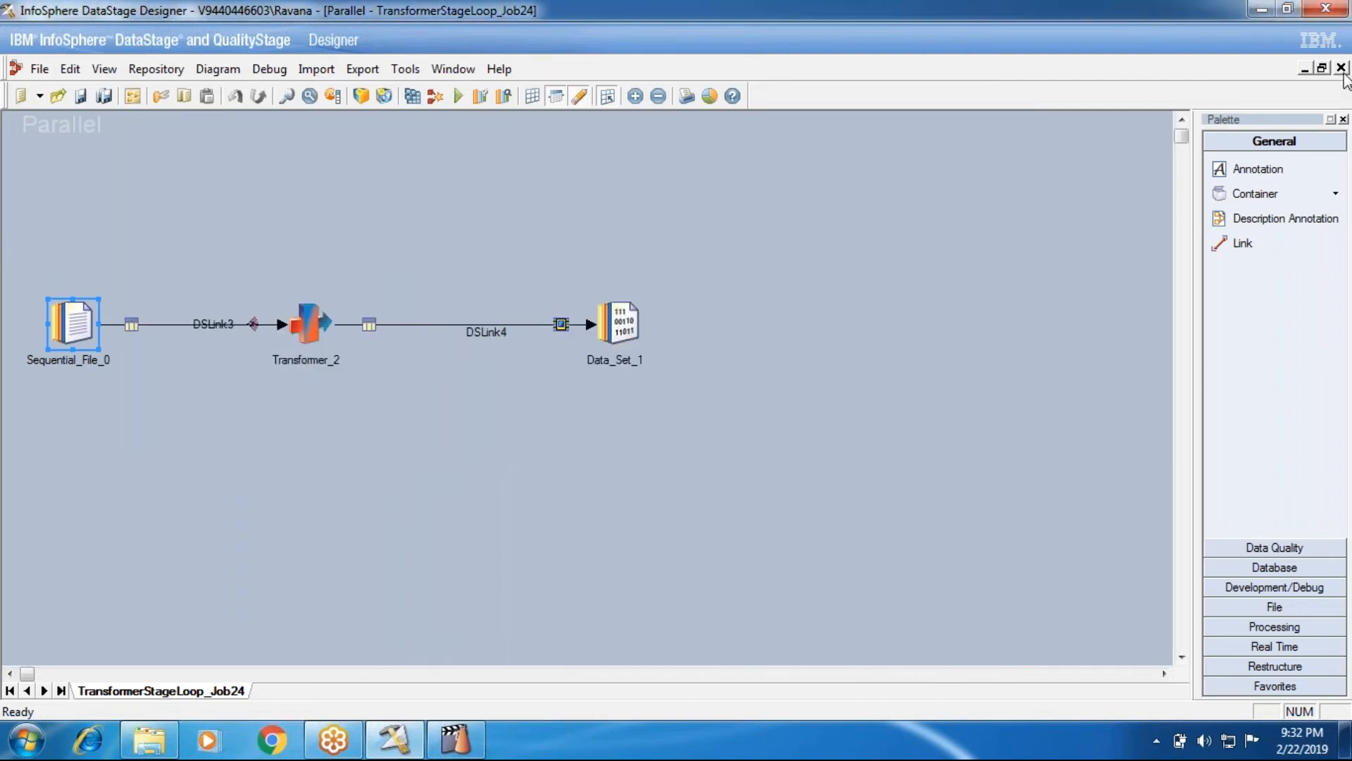
click(1342, 69)
Open the SampleLoadJob parallel job and its Oracle_Connector_0 stage properties
right_click(347, 369)
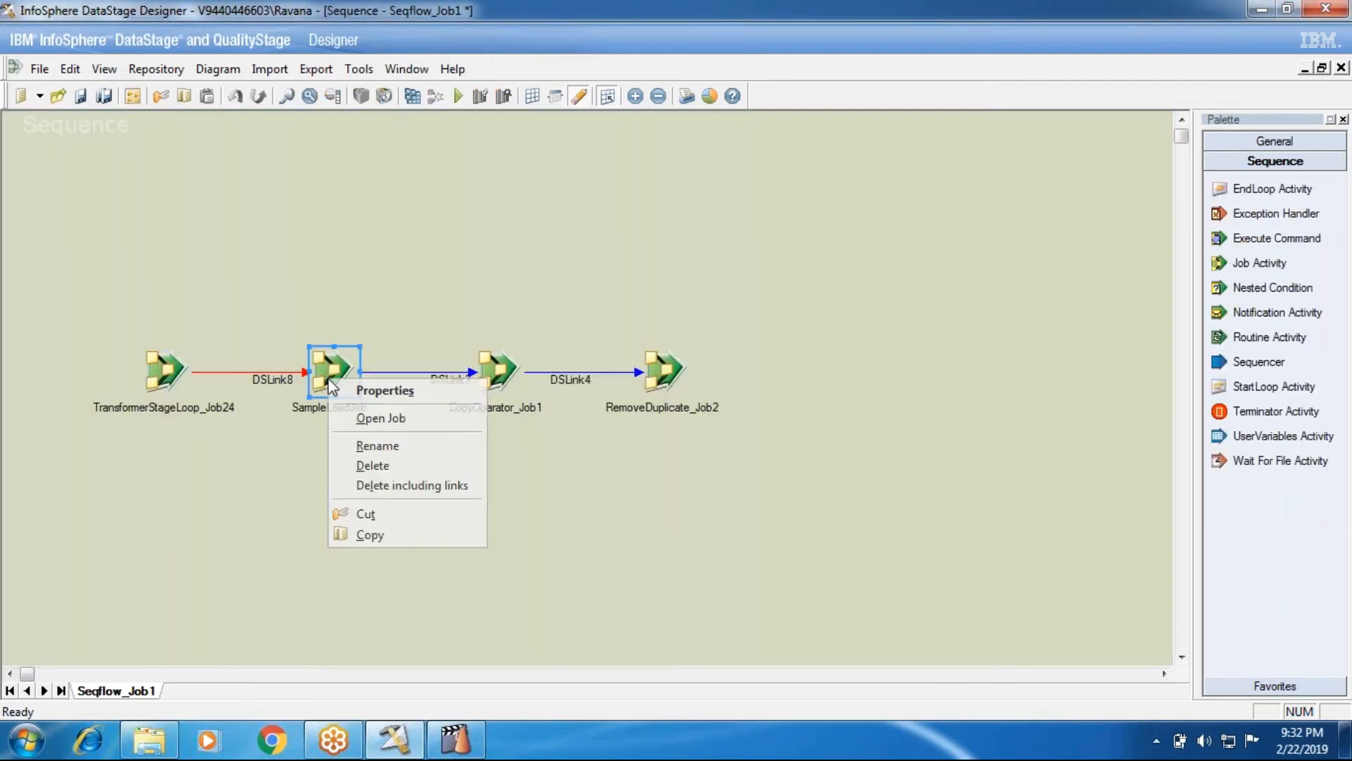
click(370, 418)
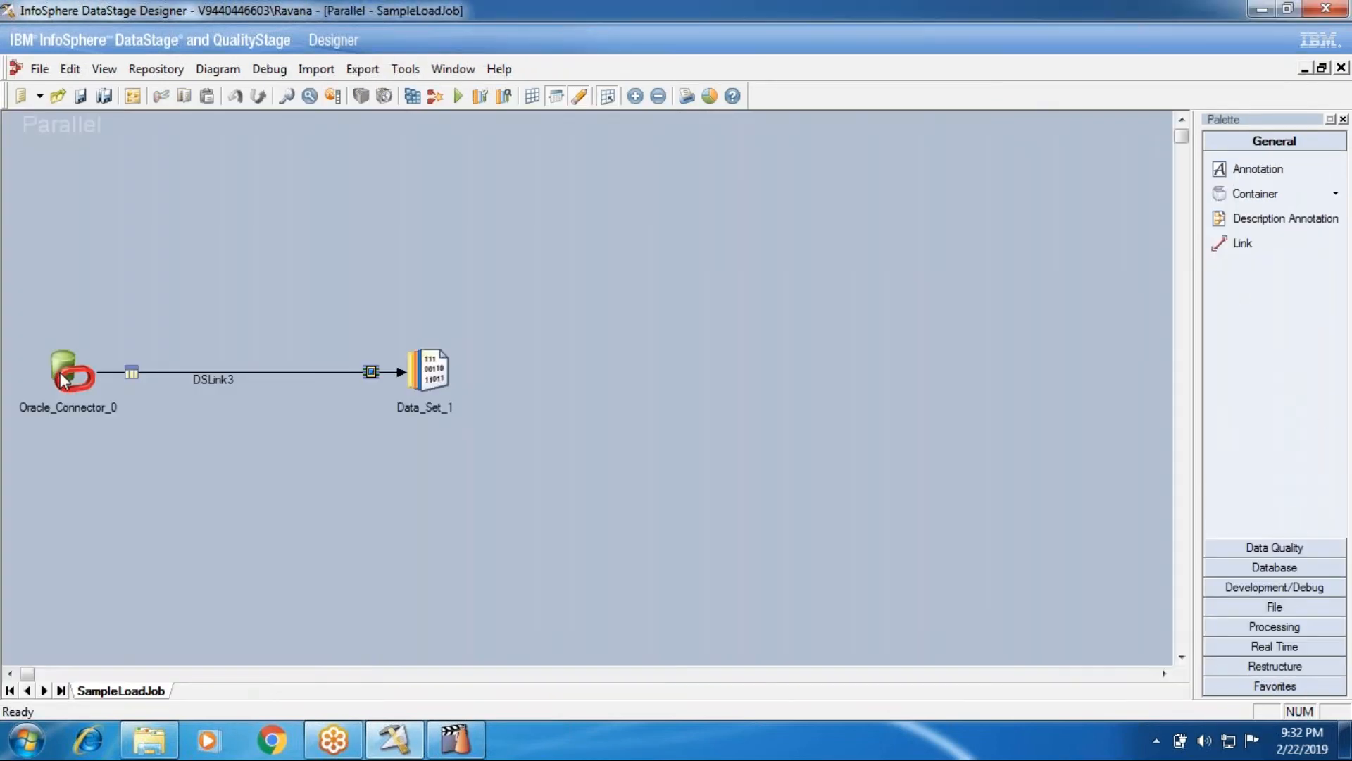
double_click(66, 374)
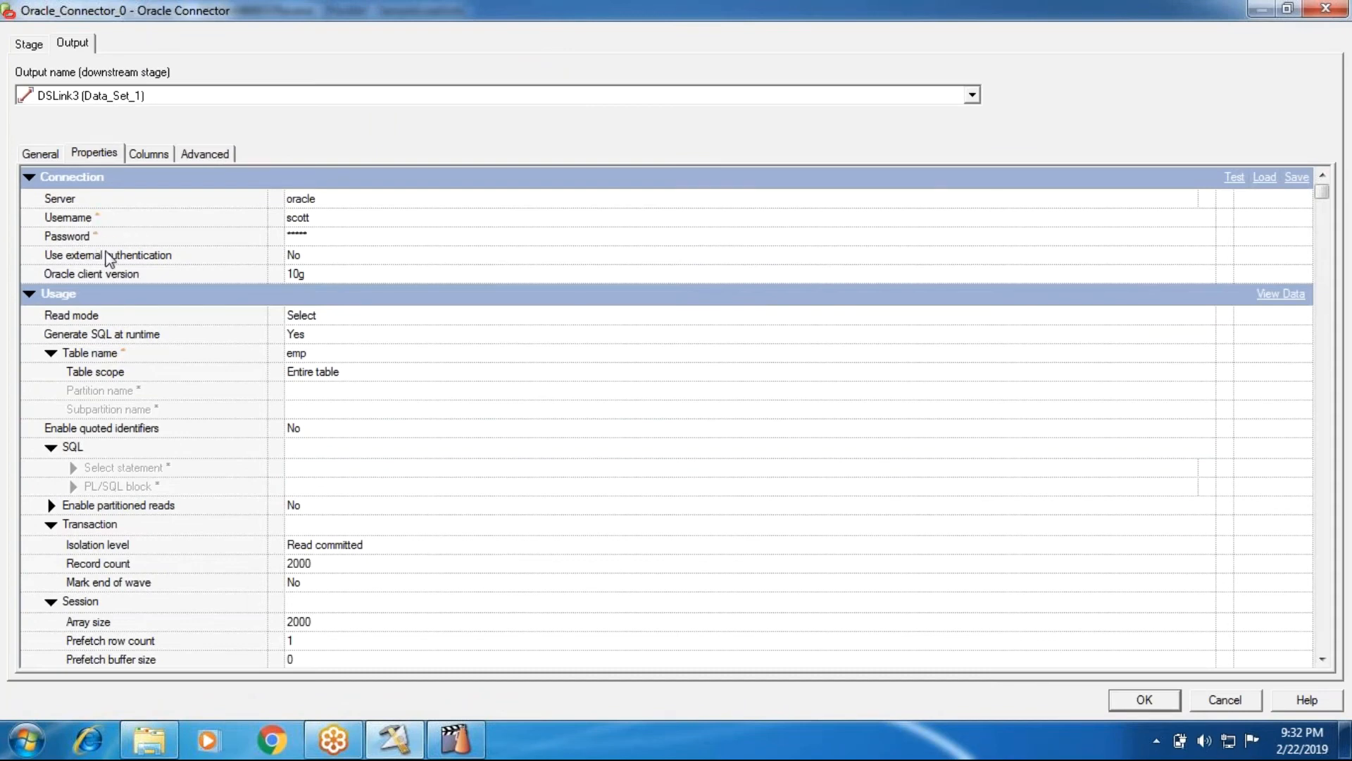
Re-enter the Oracle connection password, then save and compile SampleLoadJob
click(305, 236)
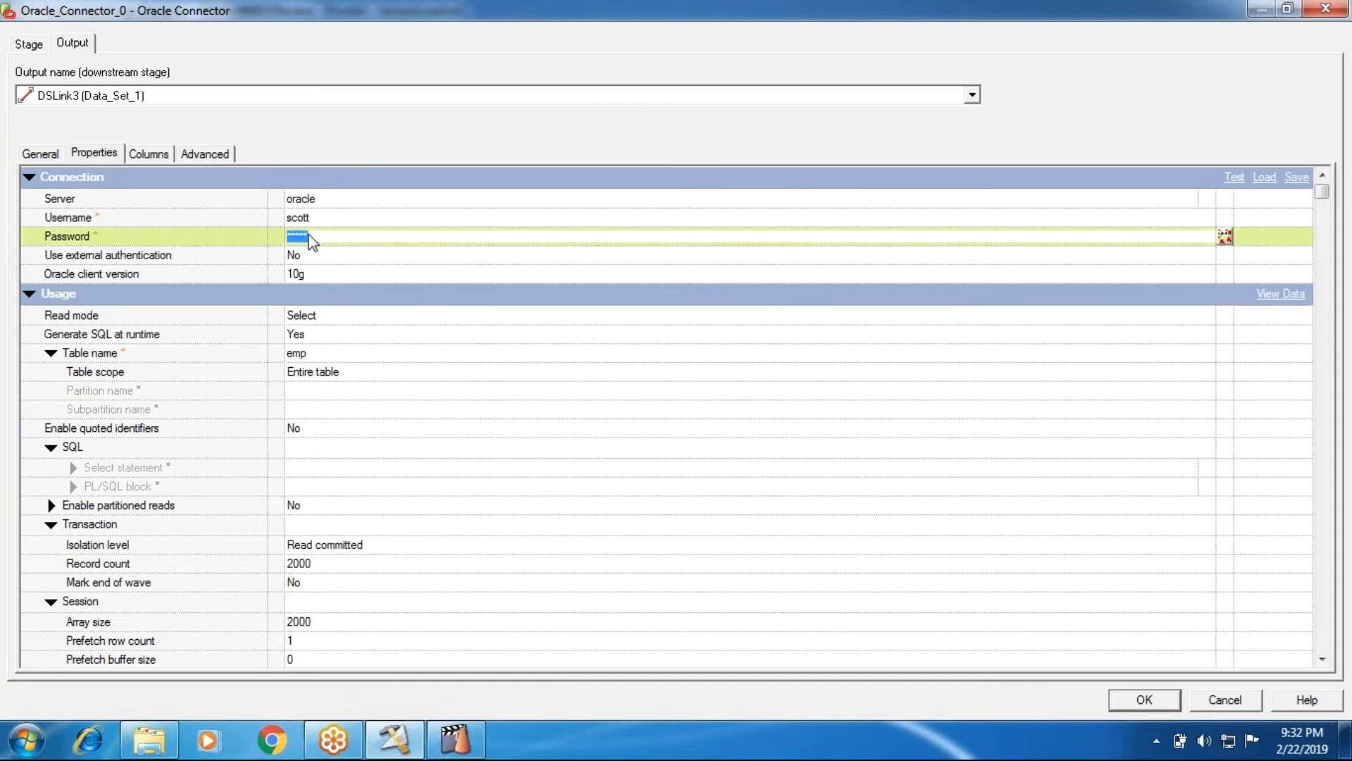
click(368, 234)
text(**********)
click(1164, 693)
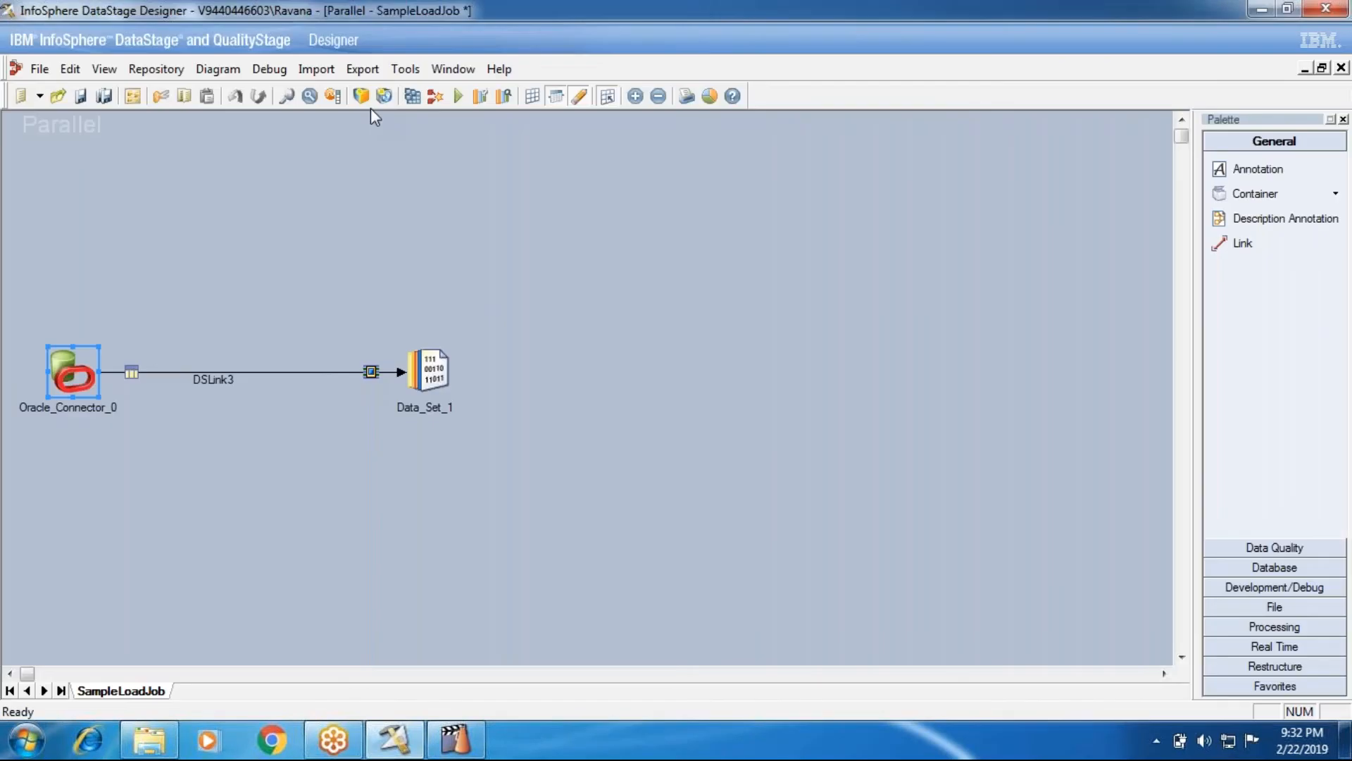
click(412, 97)
click(632, 404)
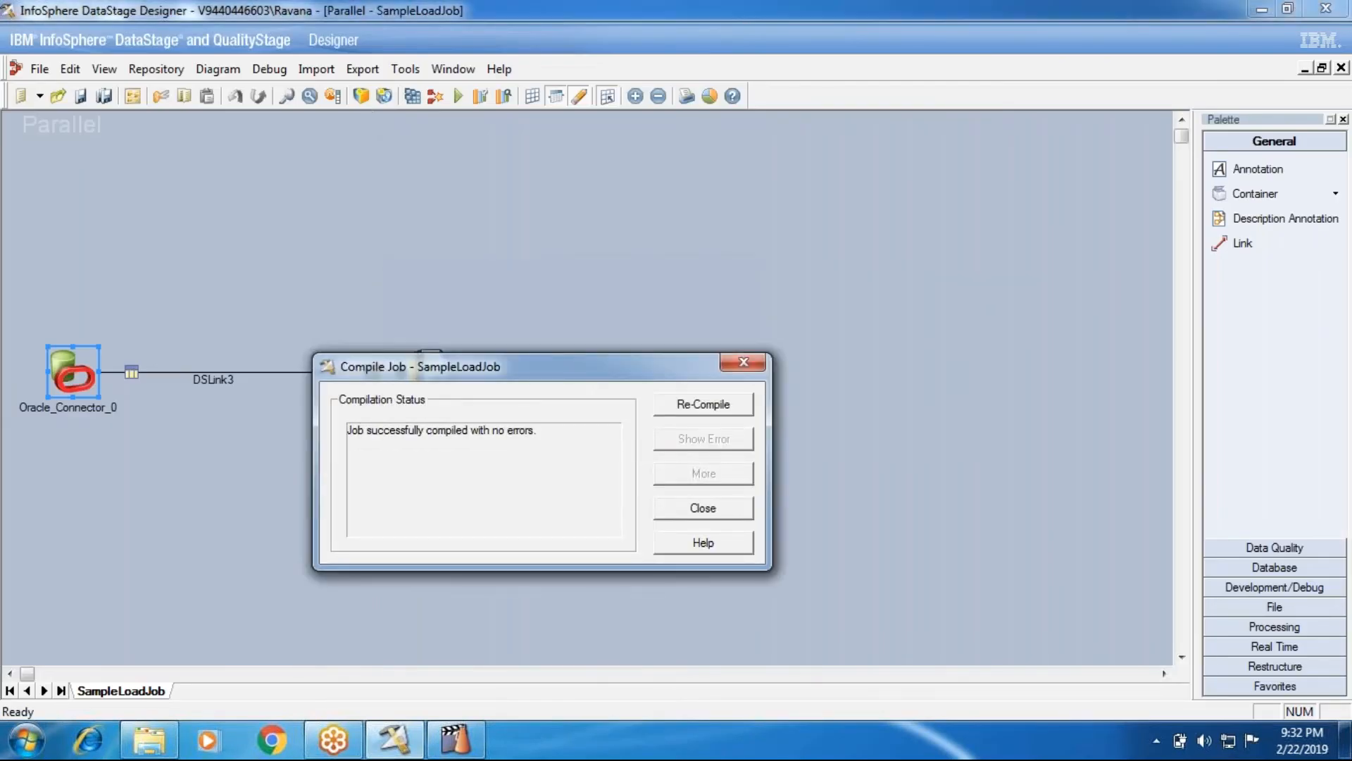
Validate SampleLoadJob and try to run it, getting the 'Failed validation' not-runnable warning
click(665, 502)
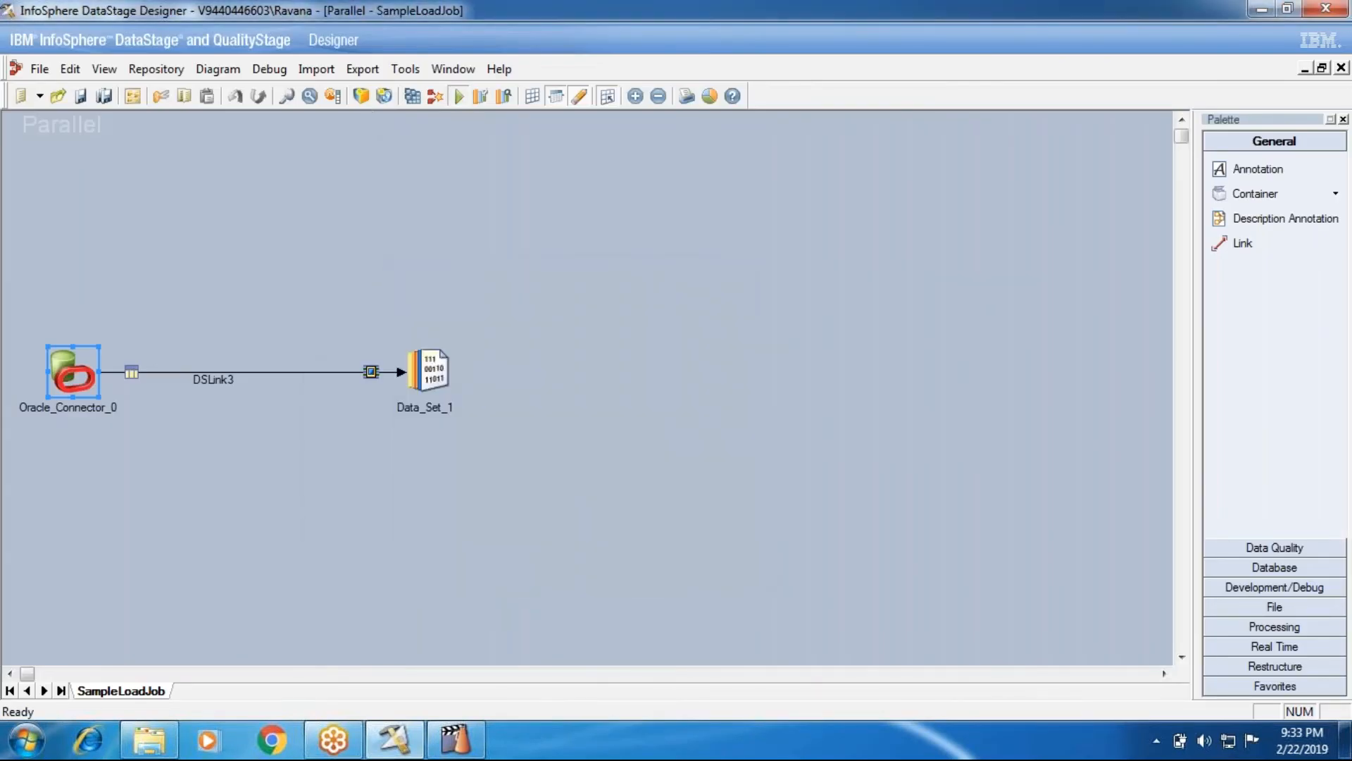
click(459, 97)
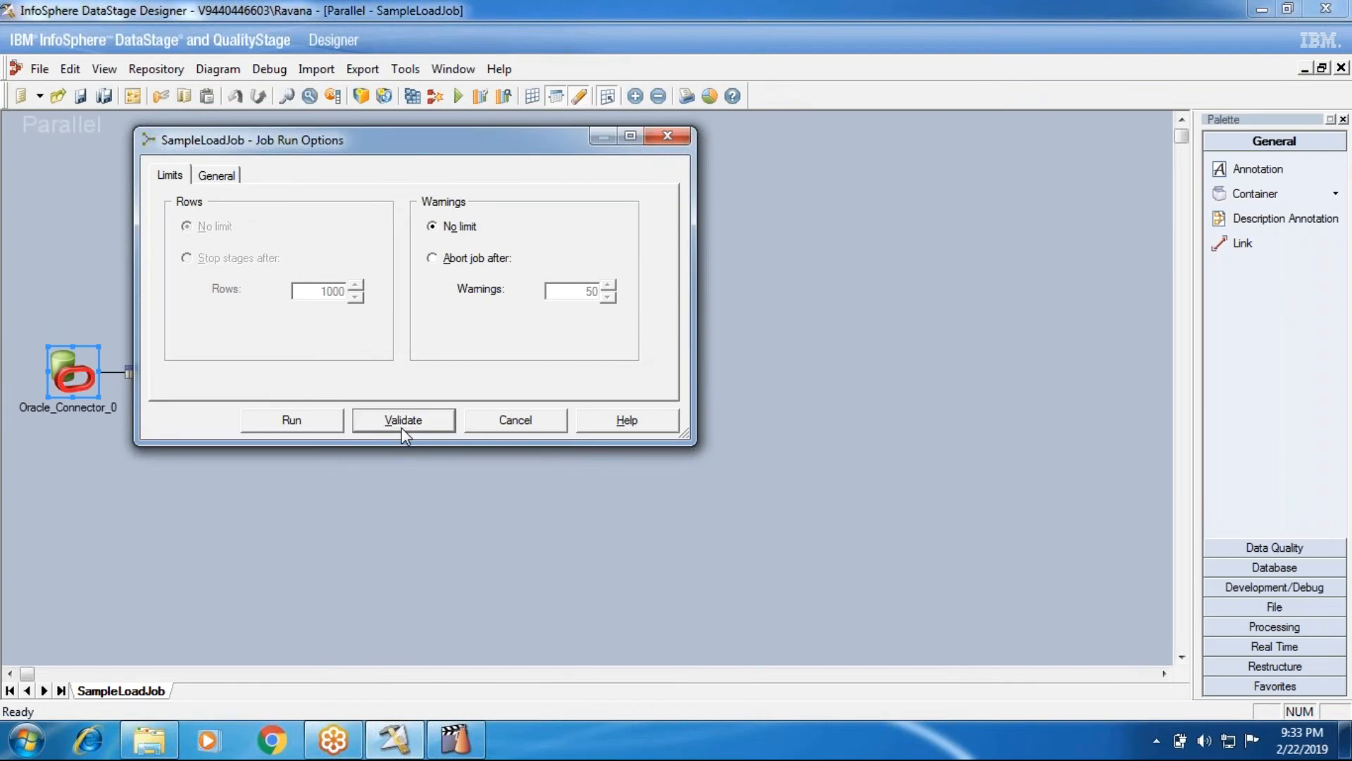
click(402, 422)
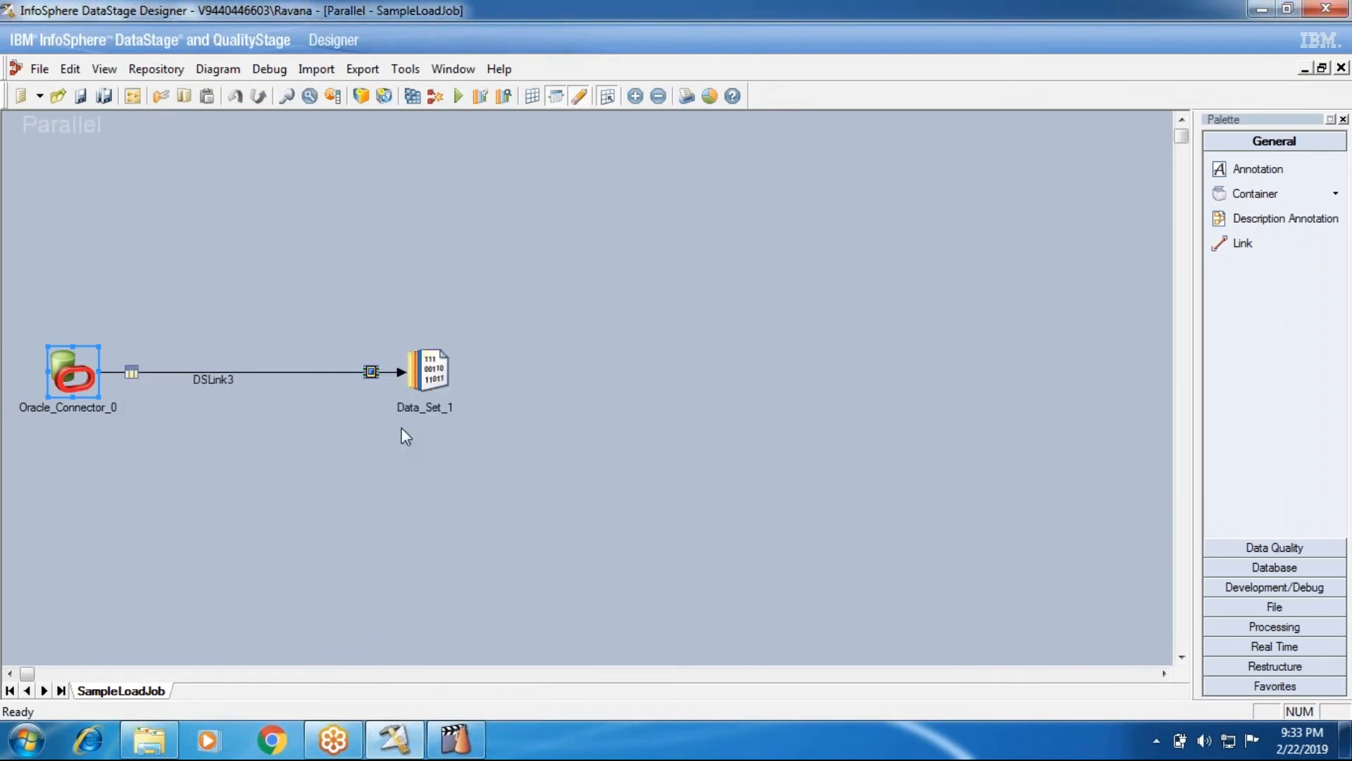
click(456, 102)
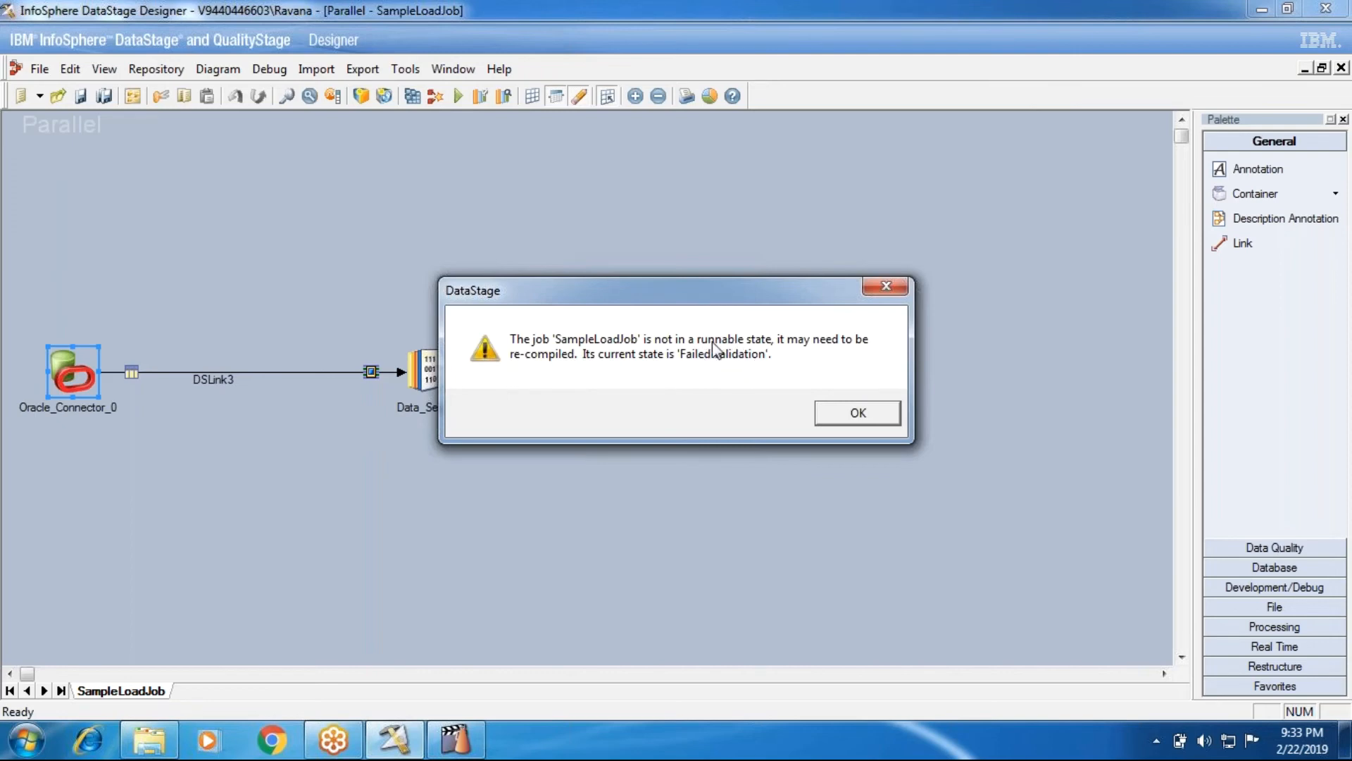
click(834, 414)
Open the Oracle connector settings, back out, and dismiss the not-runnable warning
double_click(81, 360)
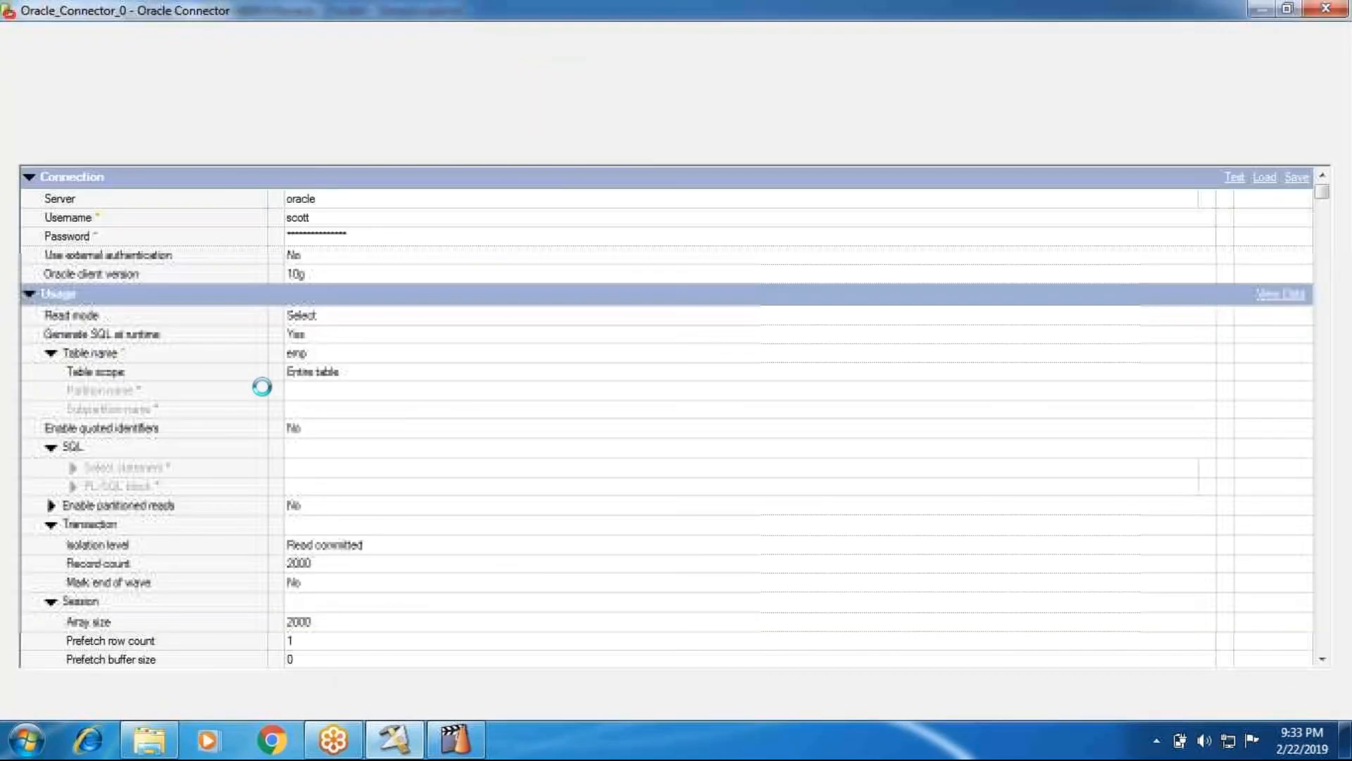
click(336, 243)
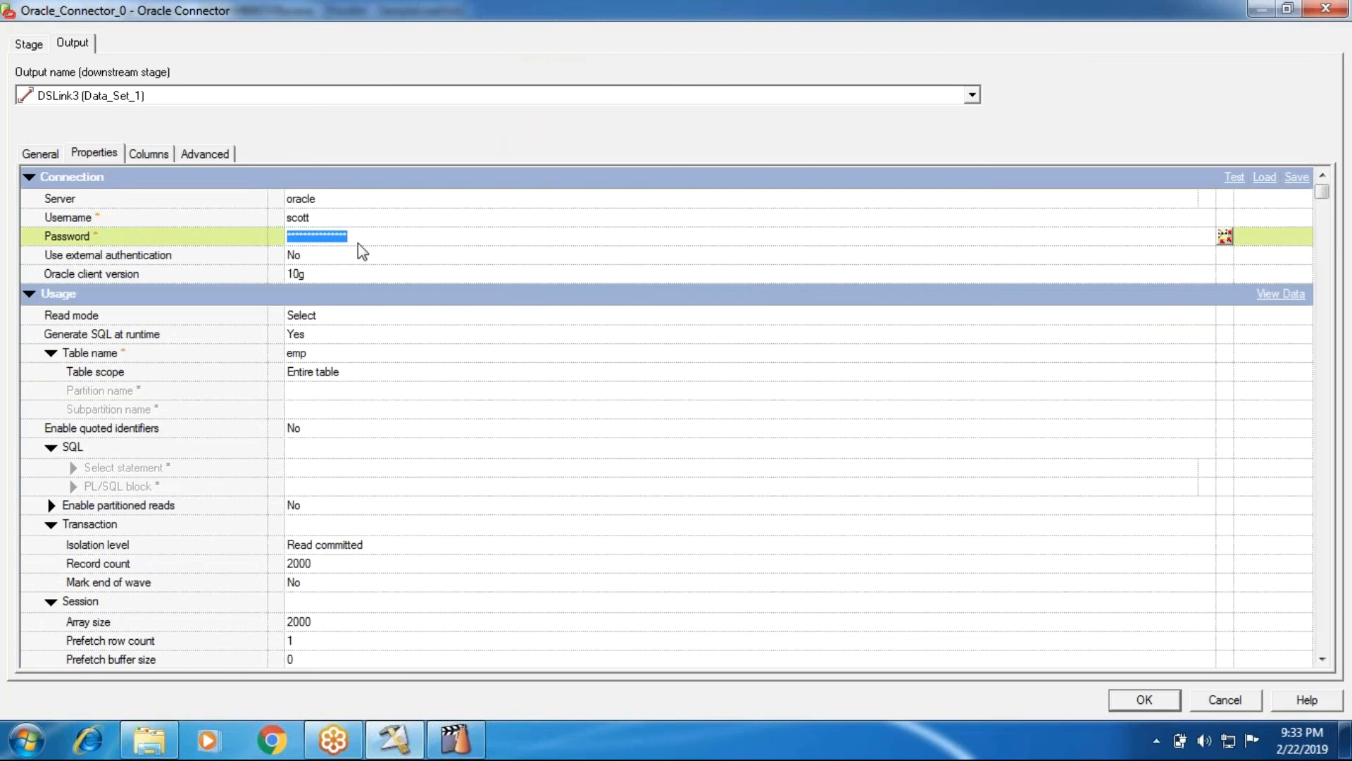
click(1251, 707)
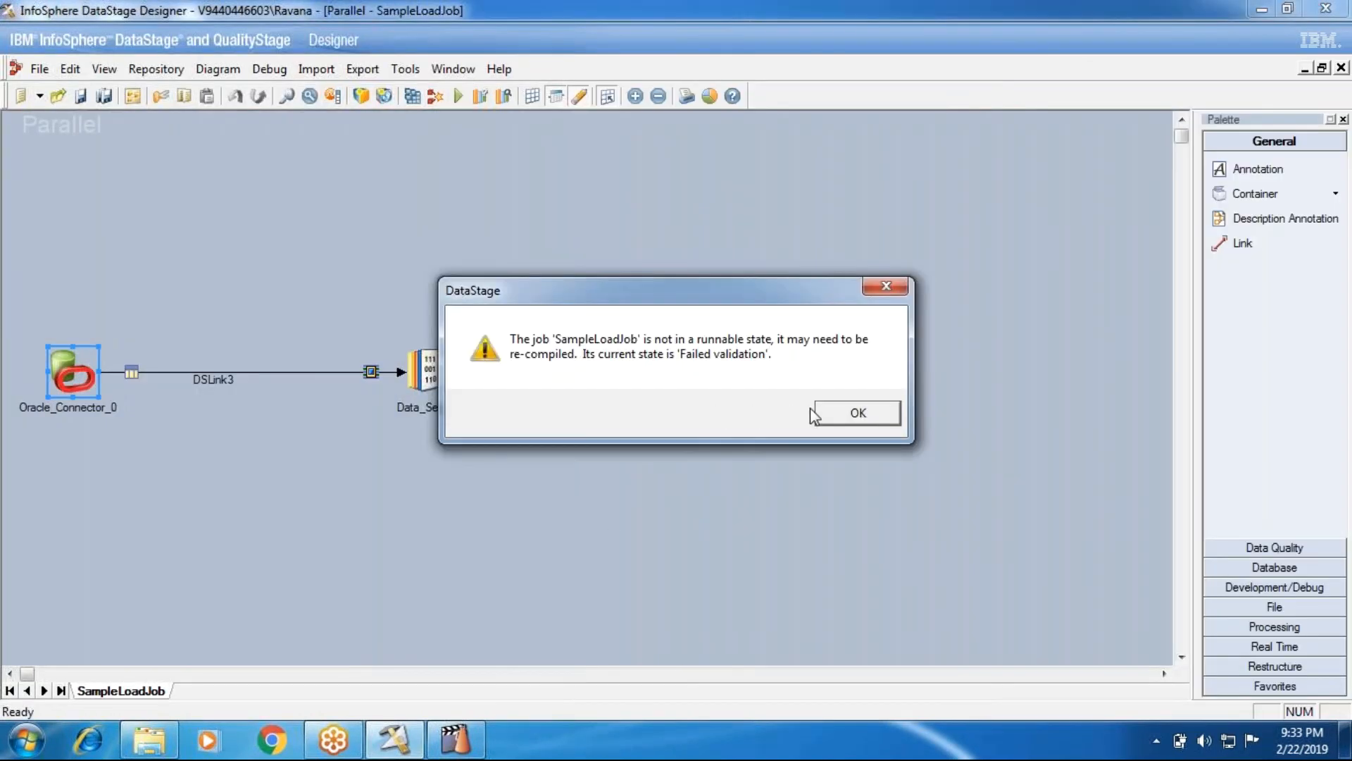
click(859, 413)
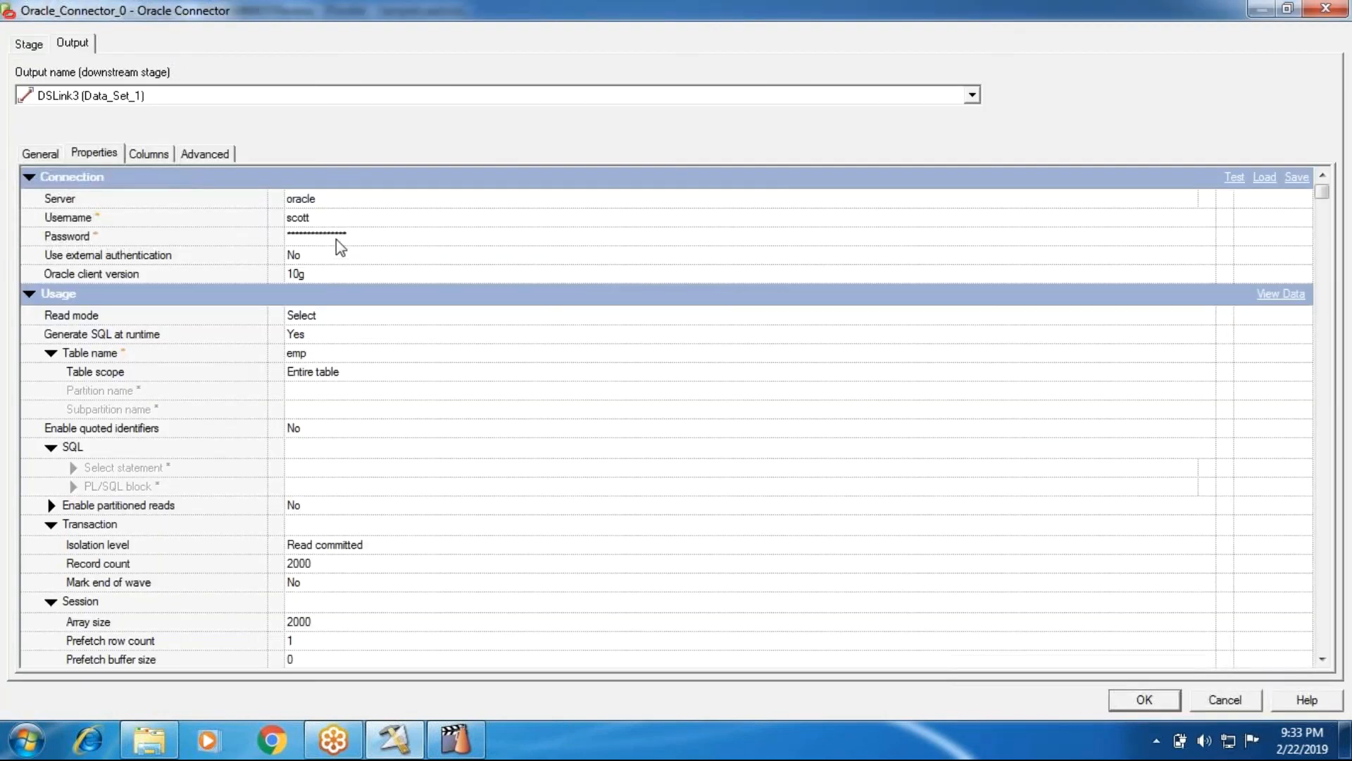
Replace the Oracle connector's database password, declining to build a container
click(336, 239)
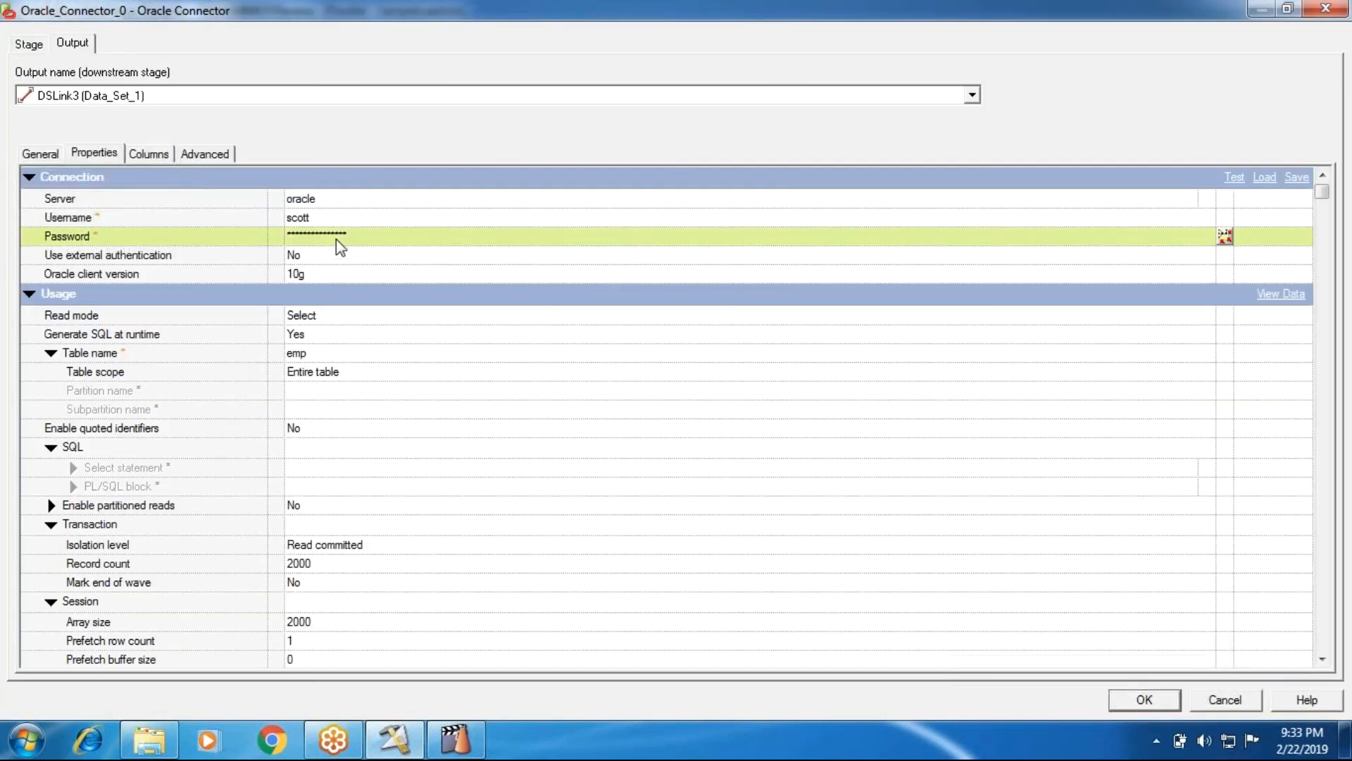
text(ti)
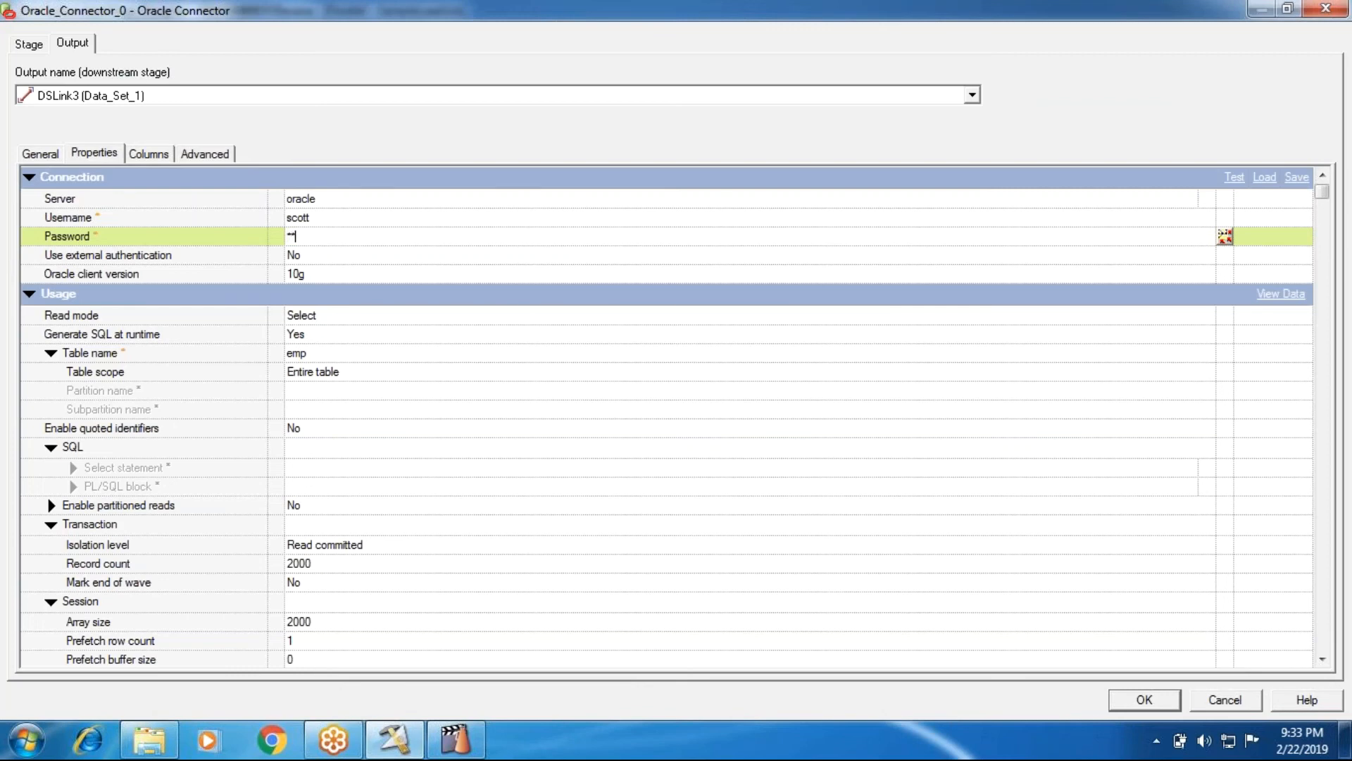
text(ger)
click(1146, 699)
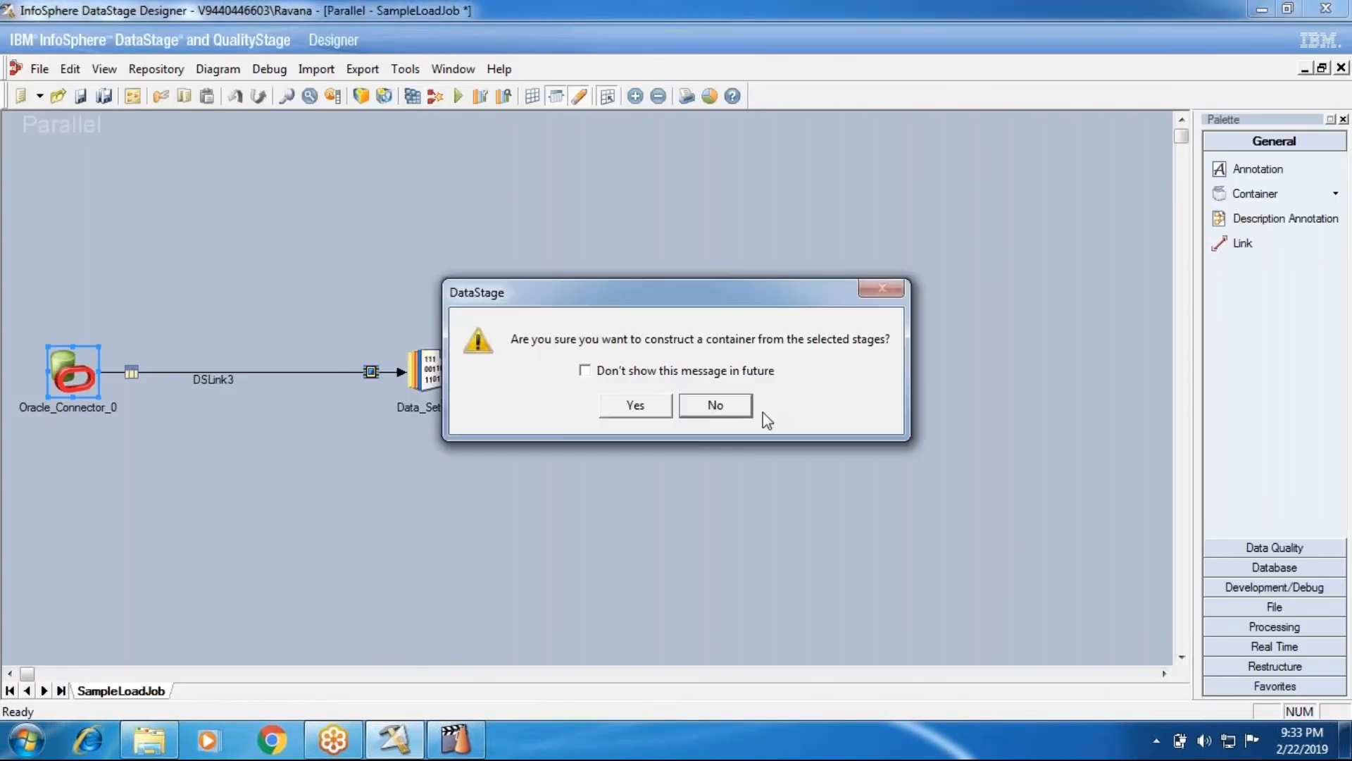
click(729, 412)
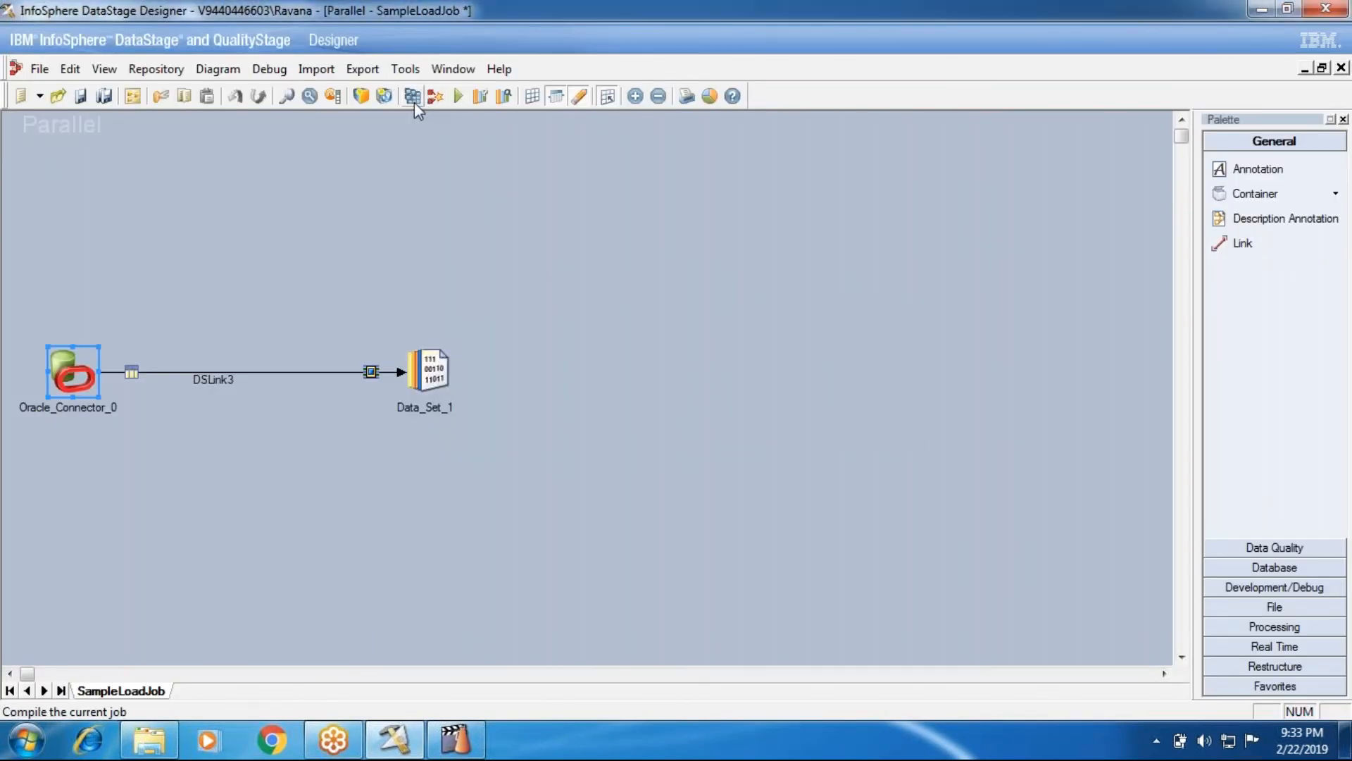
Save and recompile SampleLoadJob with no errors
click(414, 103)
click(631, 403)
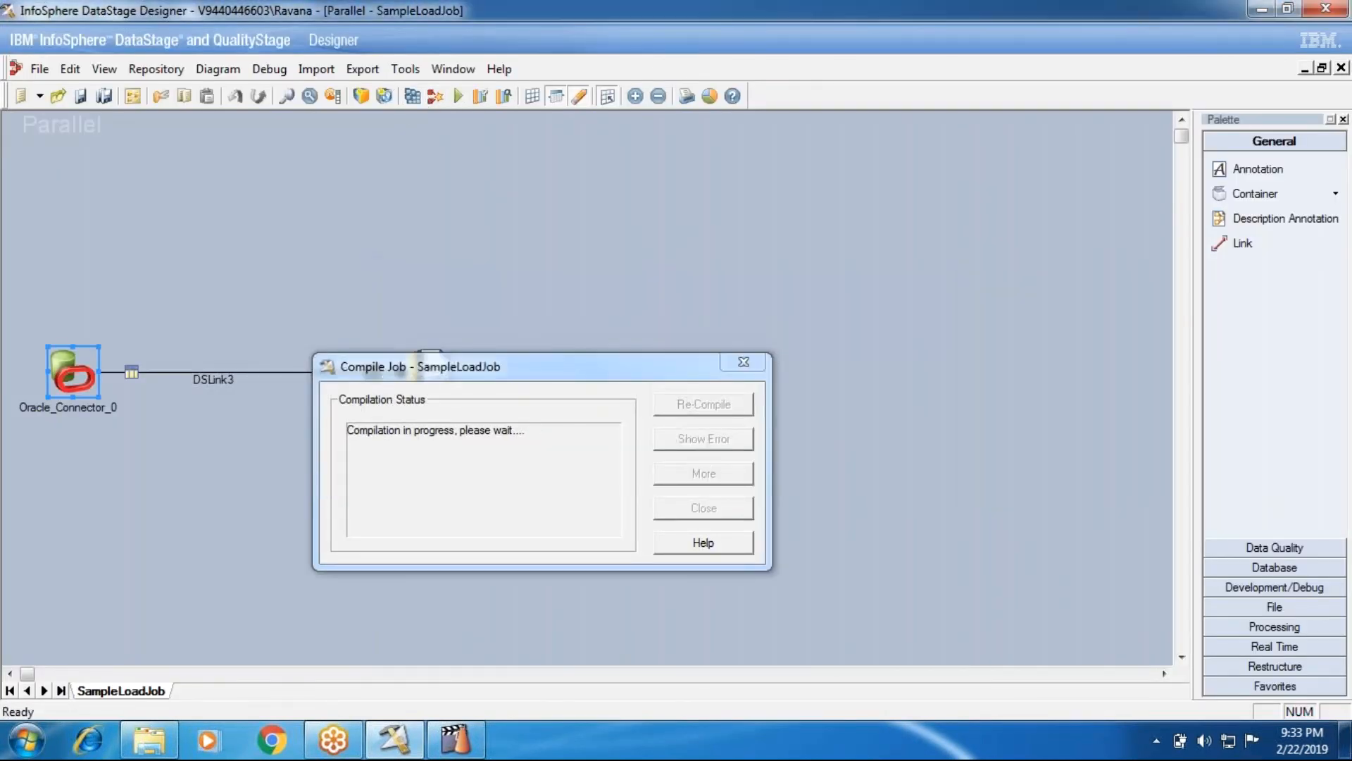
click(676, 514)
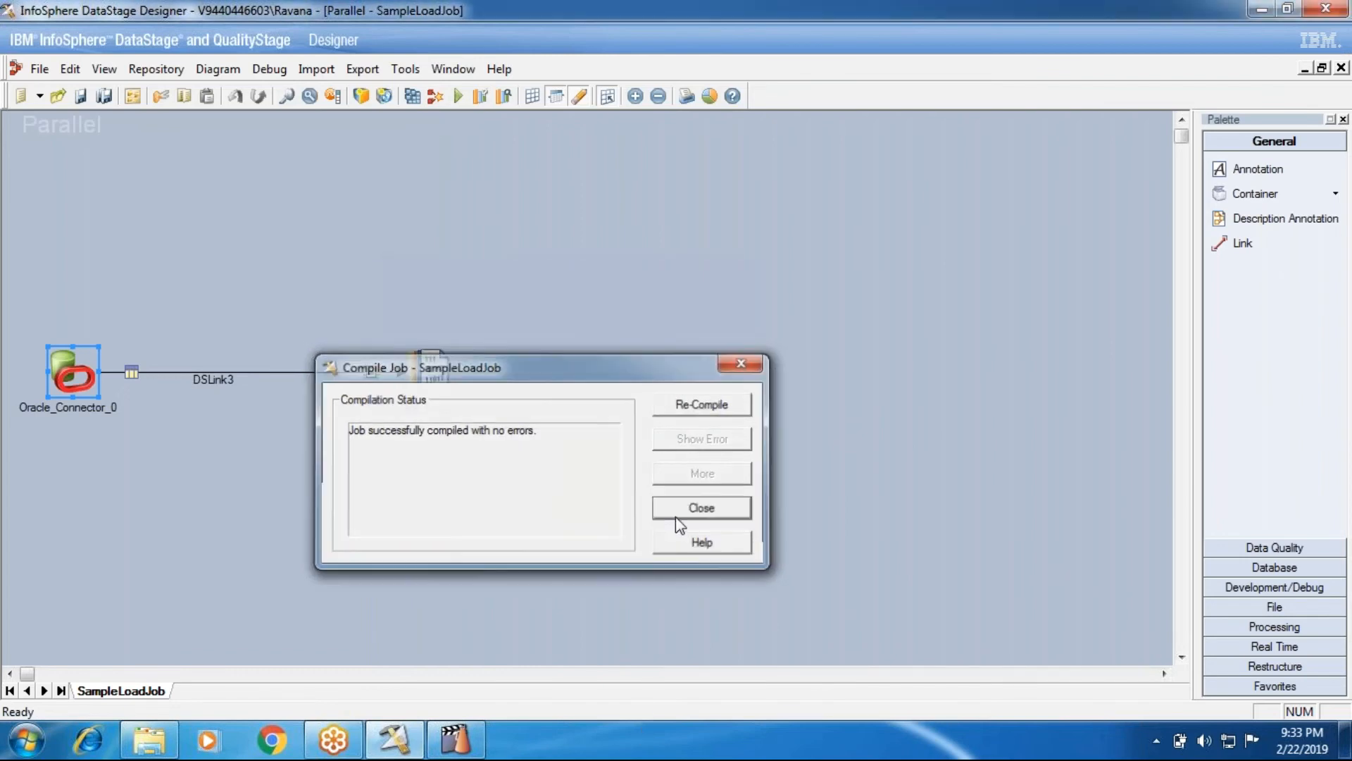
Run SampleLoadJob from Job Run Options, then close it to return to Seqflow_Job1
click(458, 97)
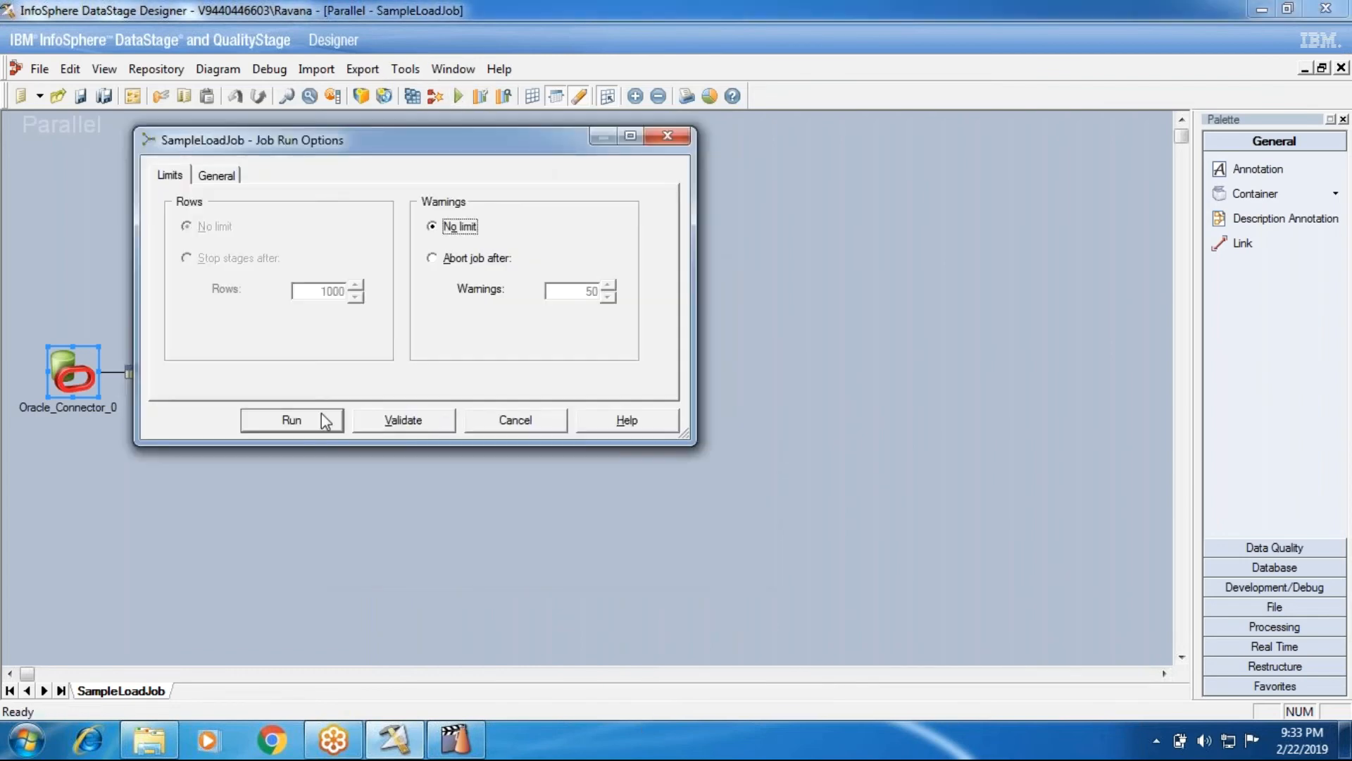
click(367, 426)
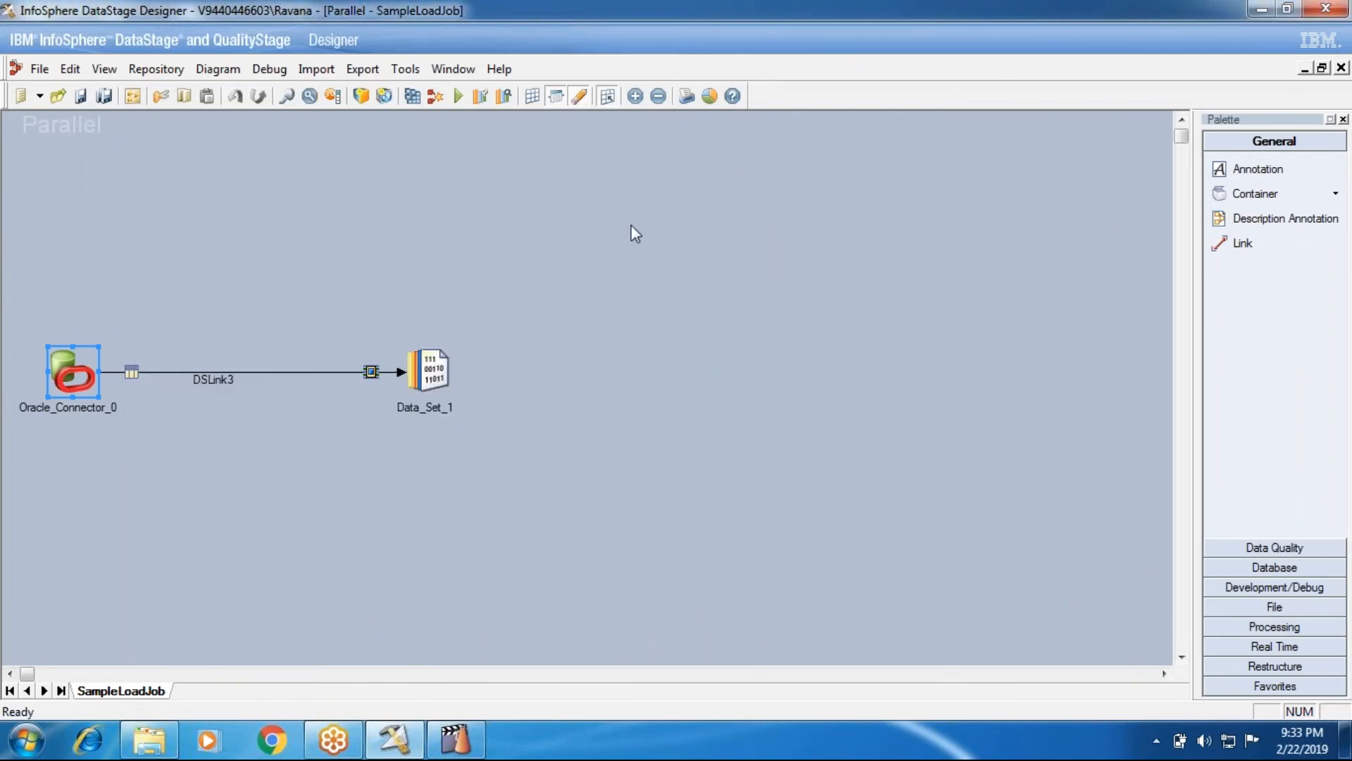
click(458, 96)
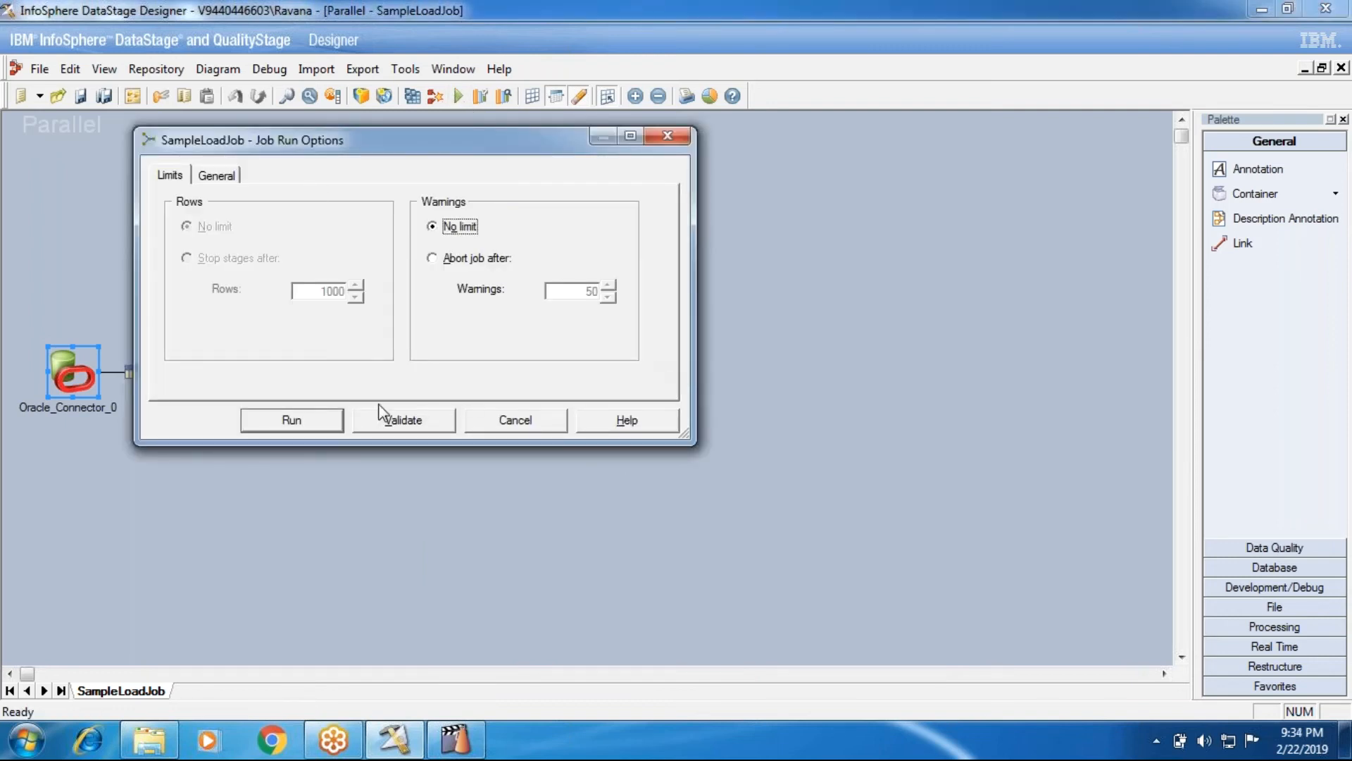
click(290, 422)
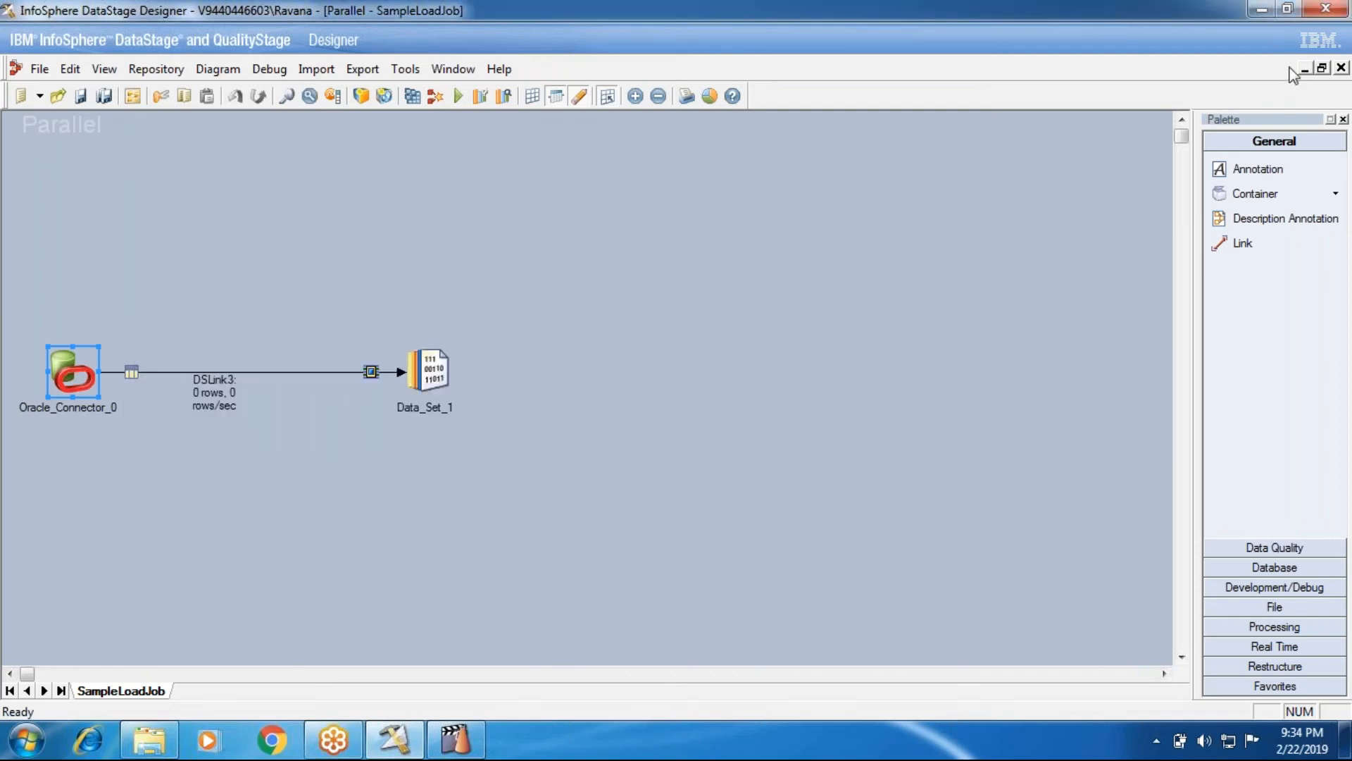
click(1341, 68)
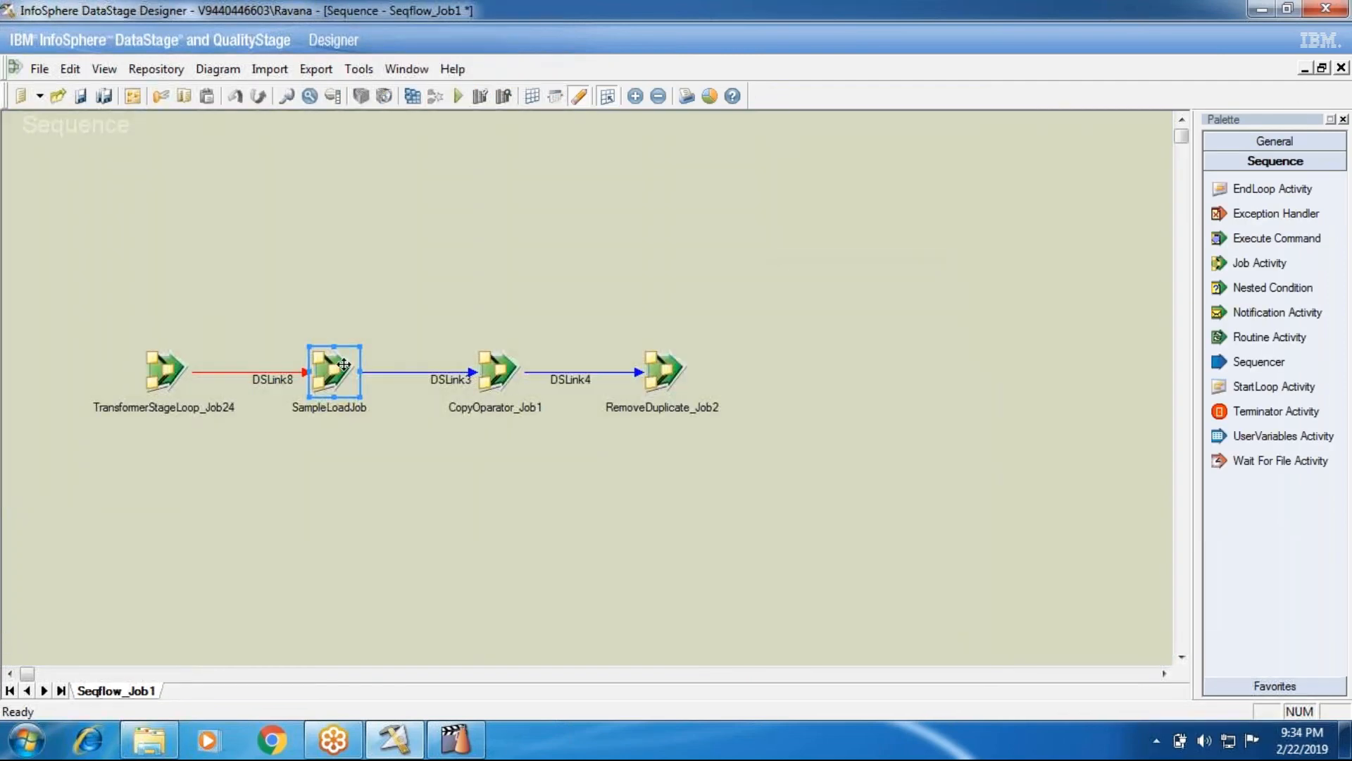
Set the SampleLoadJob activity's execution action to 'Reset if required, then run'
double_click(343, 363)
click(483, 304)
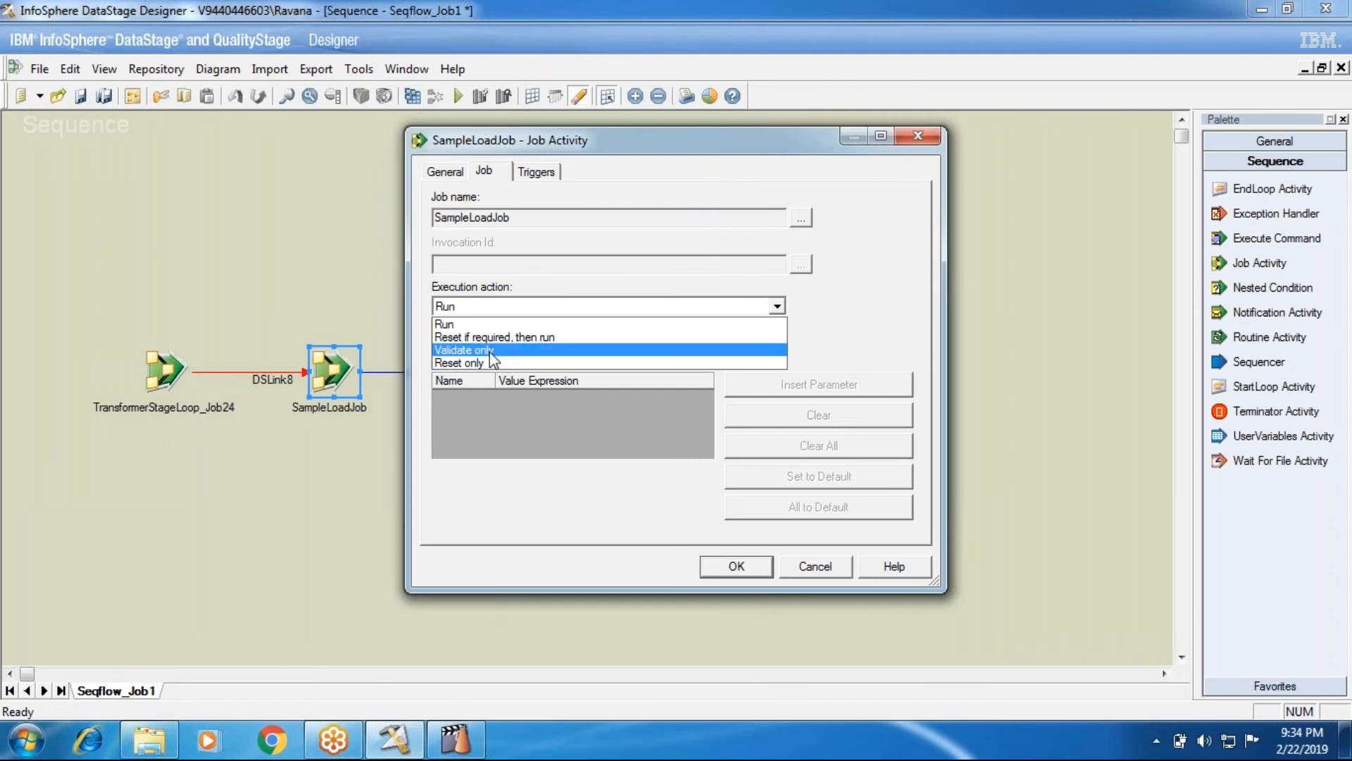
click(466, 324)
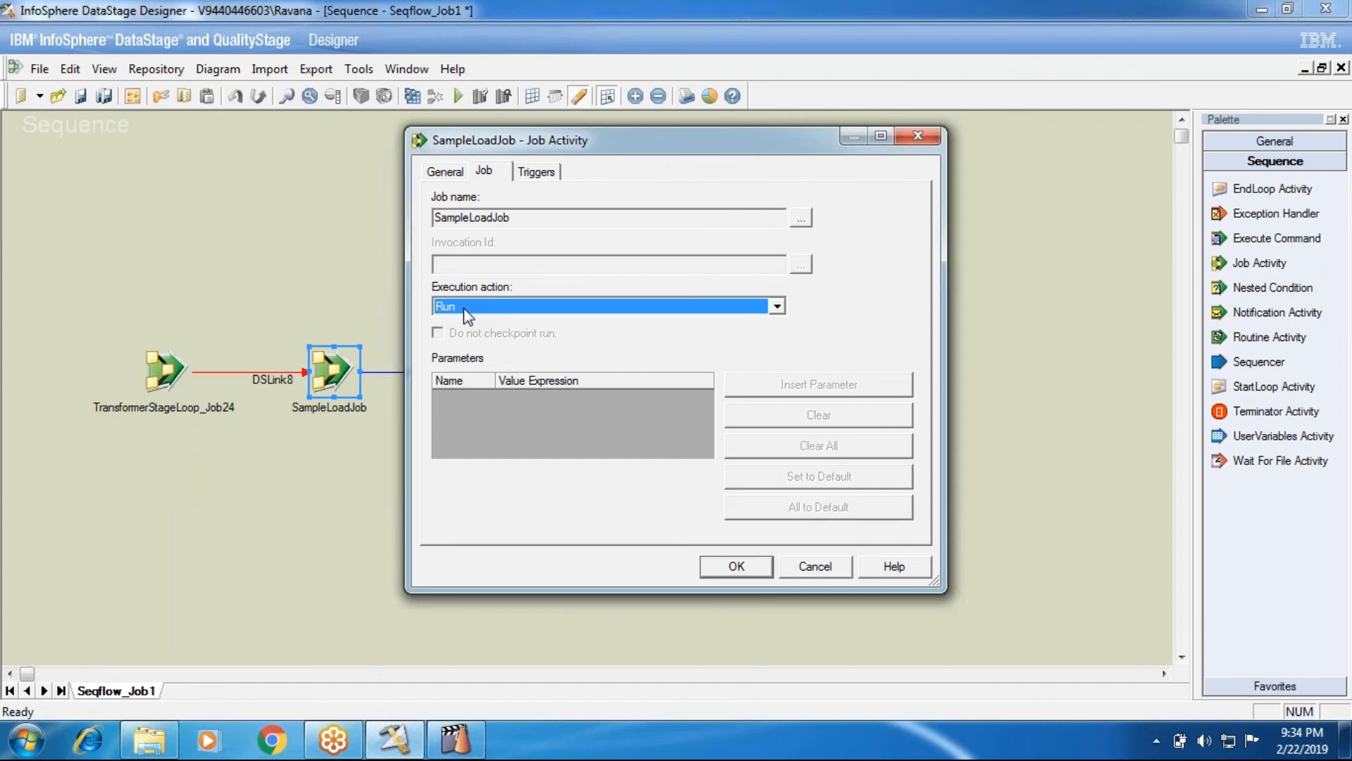
click(464, 307)
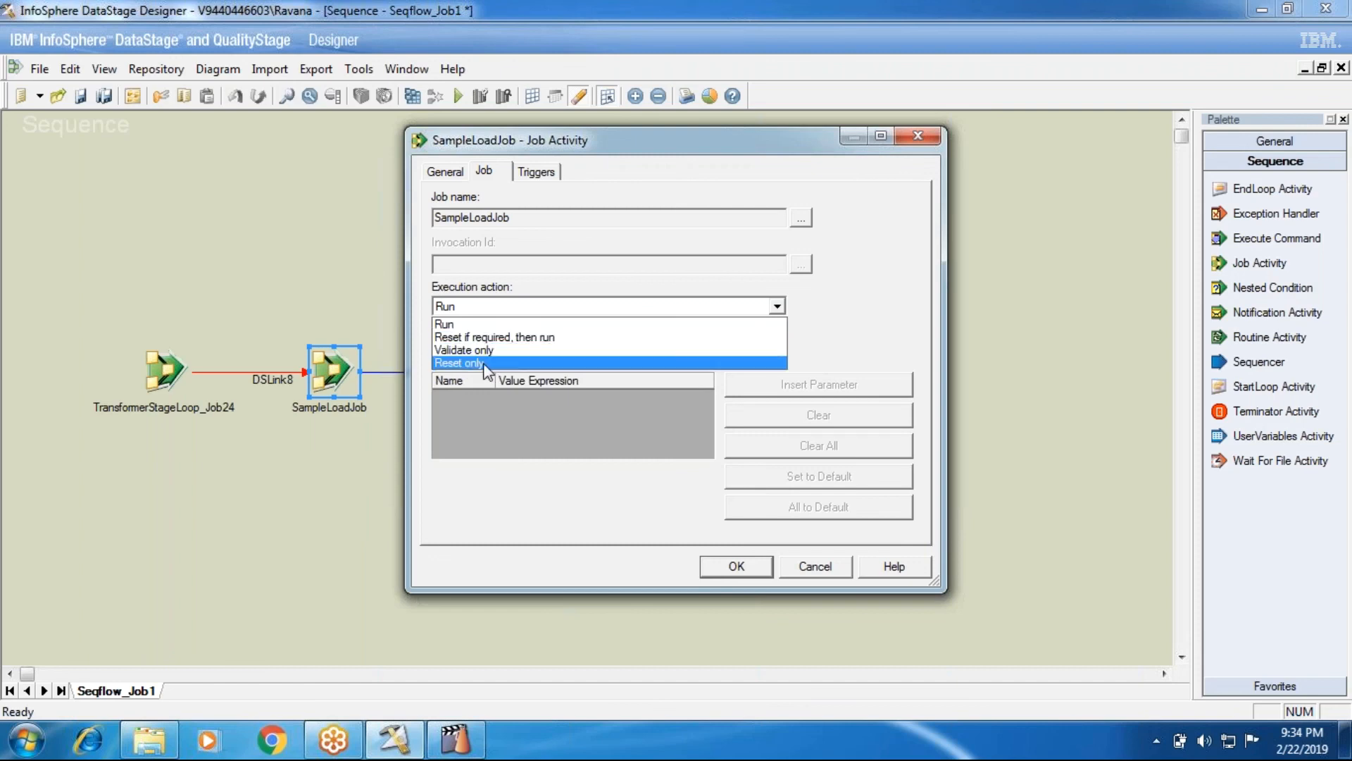
click(459, 338)
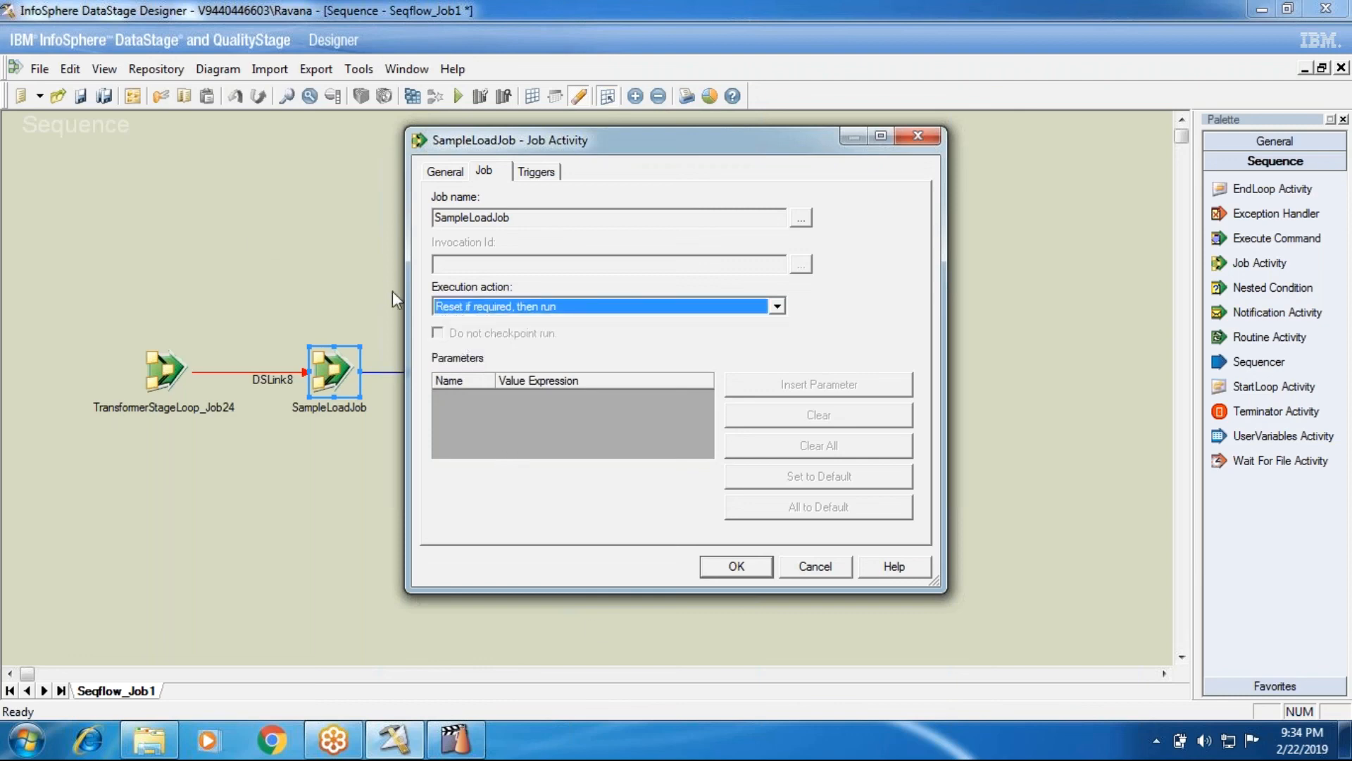
Review the activity's Triggers and General tabs, returning to the Job tab
click(536, 171)
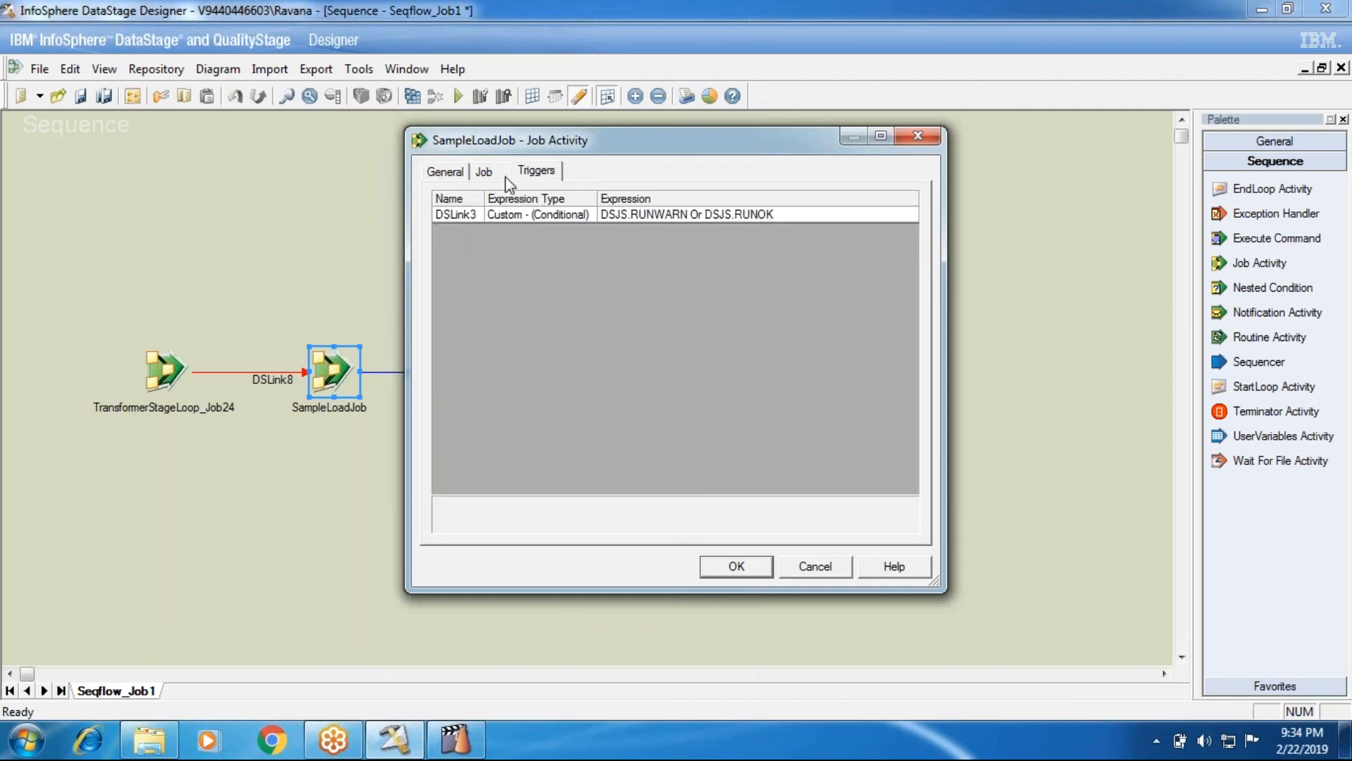
click(486, 171)
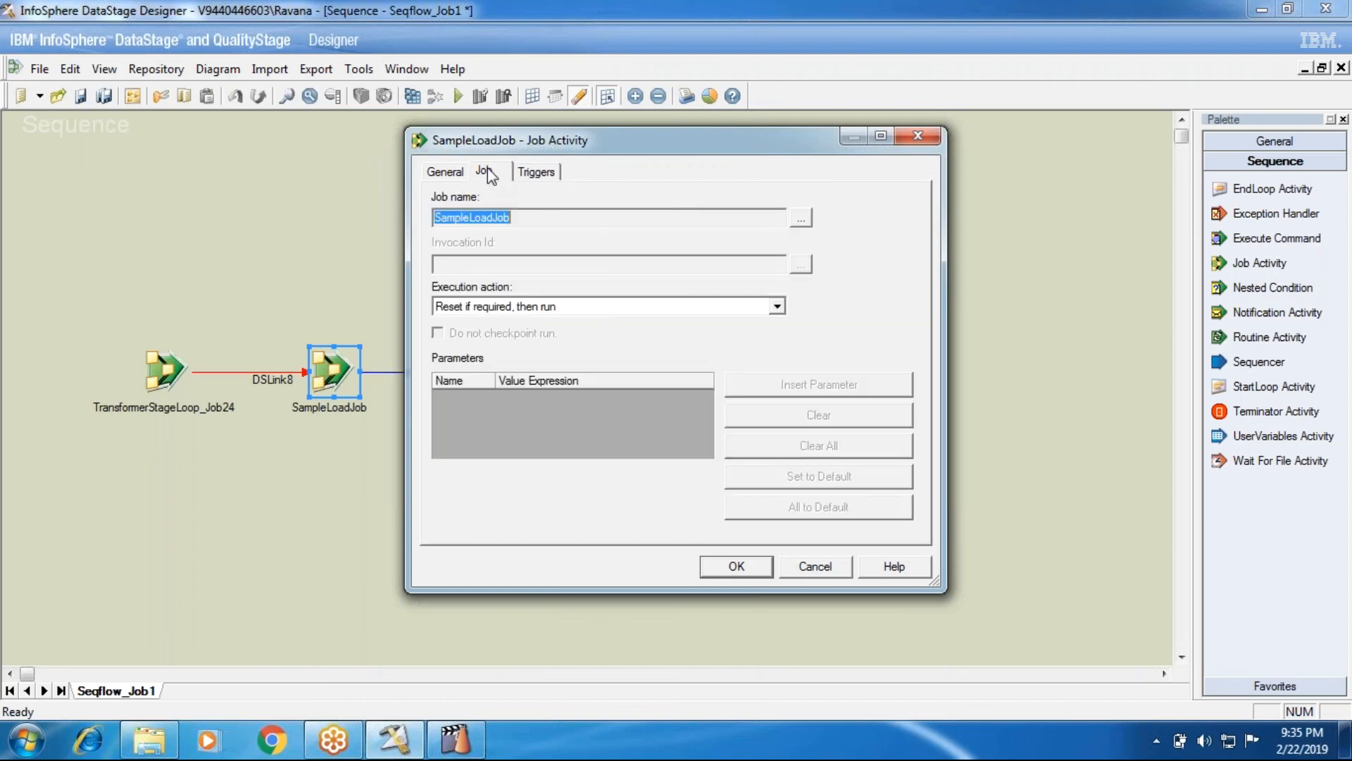
click(445, 172)
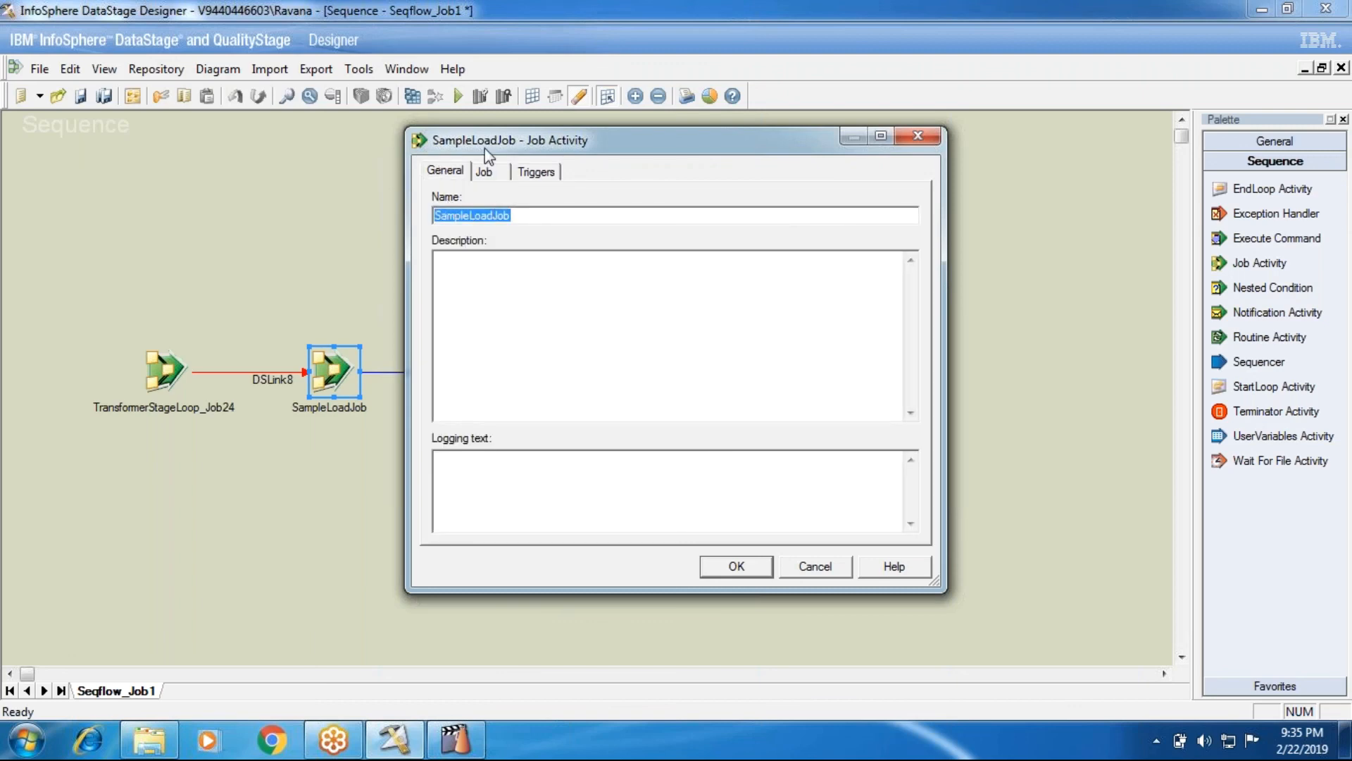
click(485, 174)
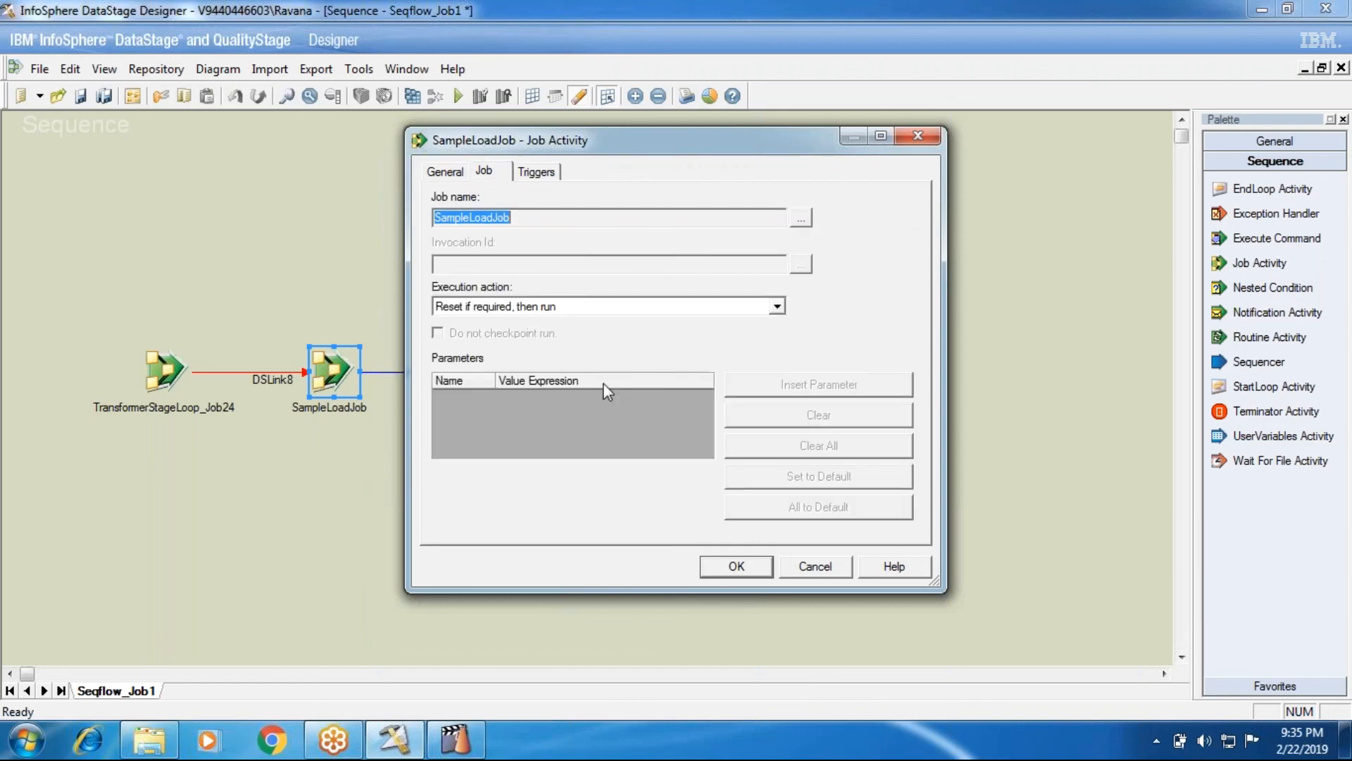